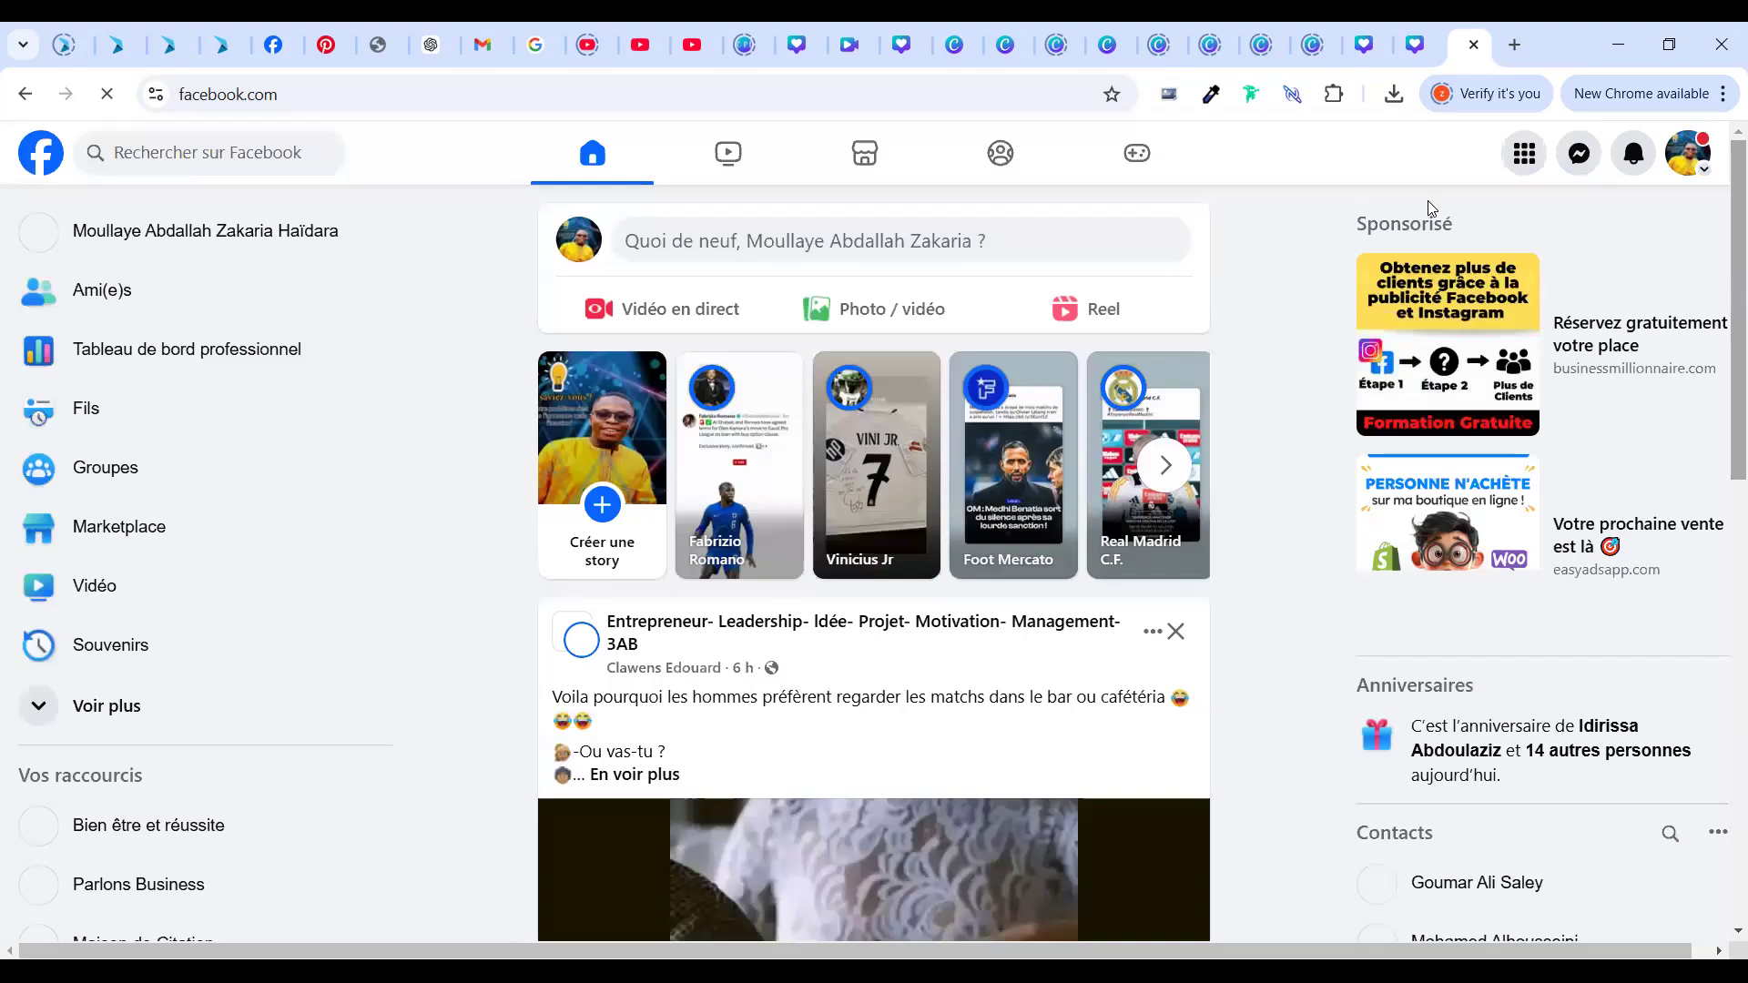
Open the ChatGPT conversation in a new tab from the 'chatgpt' suggestion, then go back to Facebook
{"action": "left_click", "coordinate": [1515, 46]}
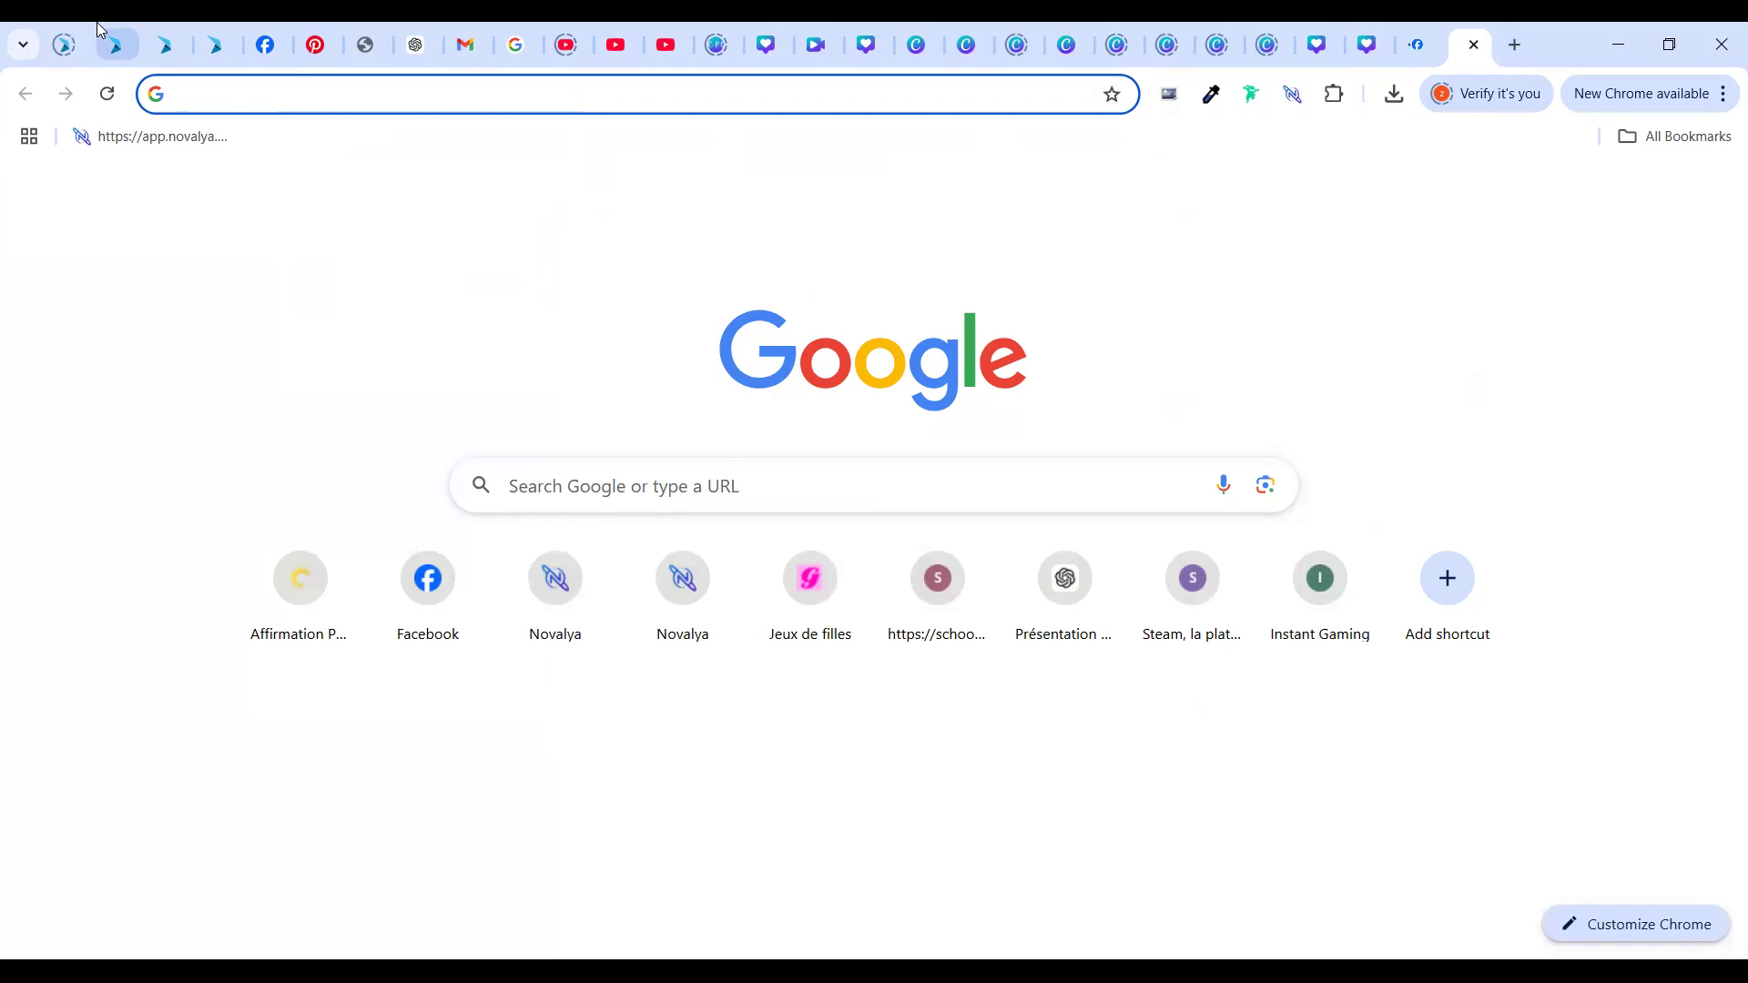
{"action": "left_click", "coordinate": [250, 95]}
{"action": "type", "text": "cha"}
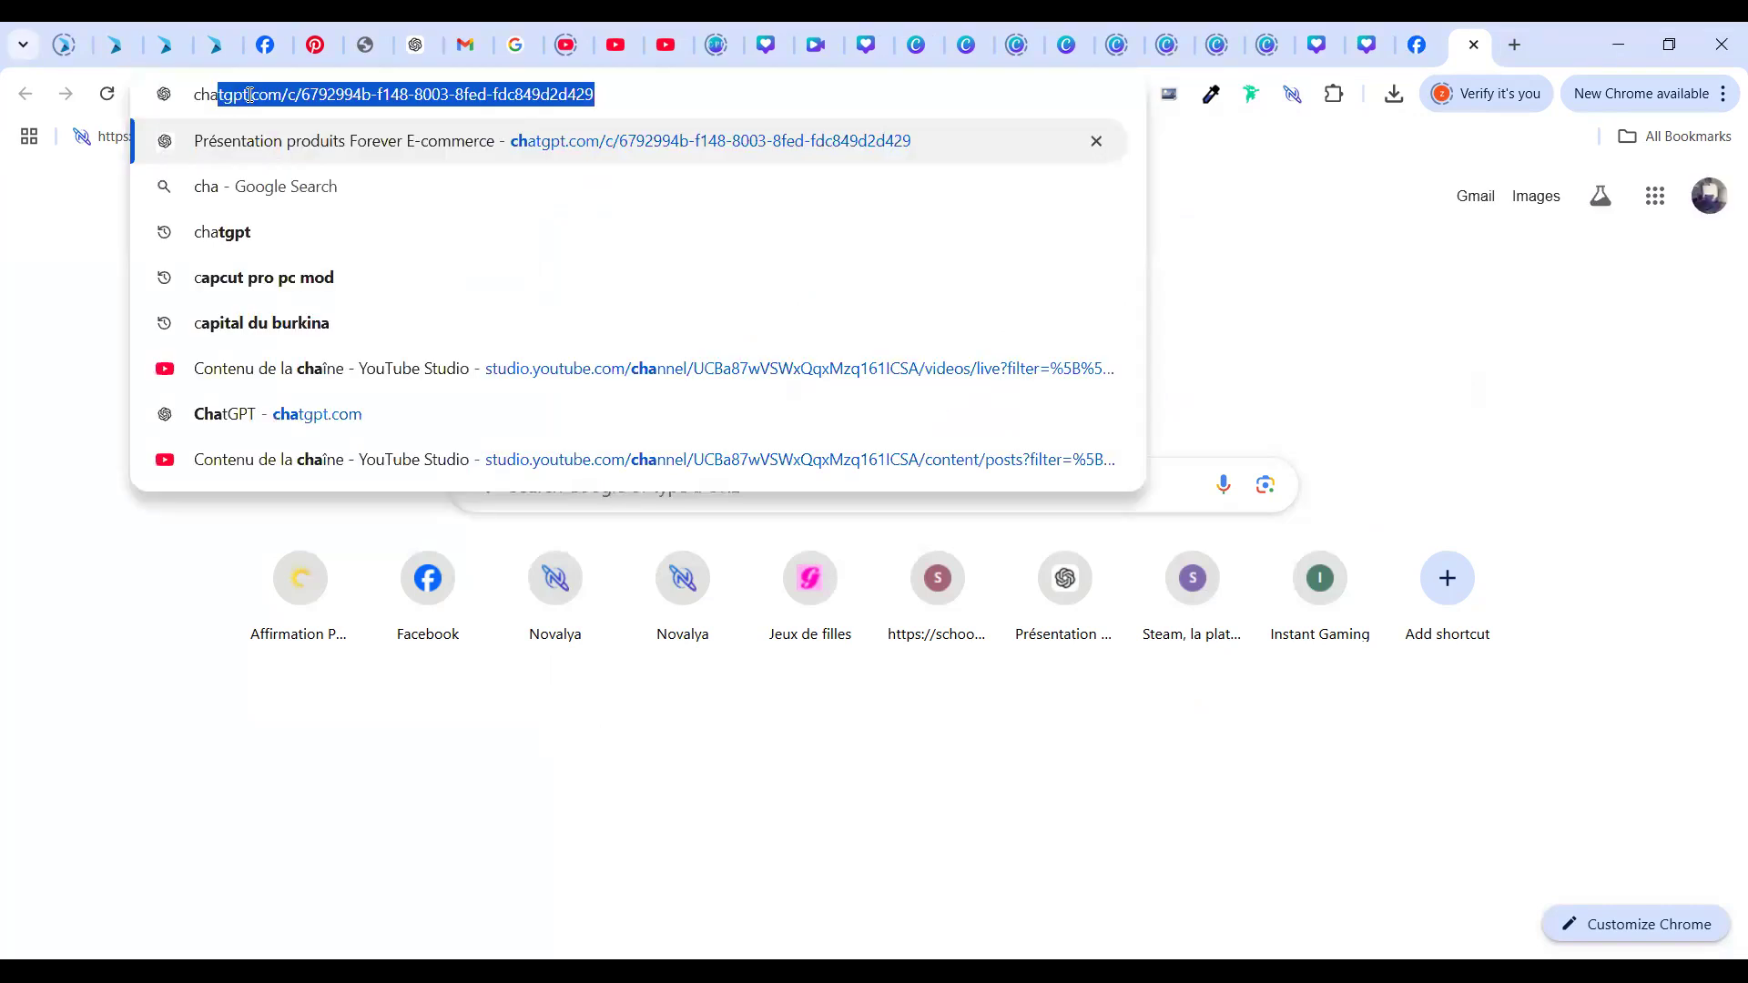
{"action": "type", "text": "td"}
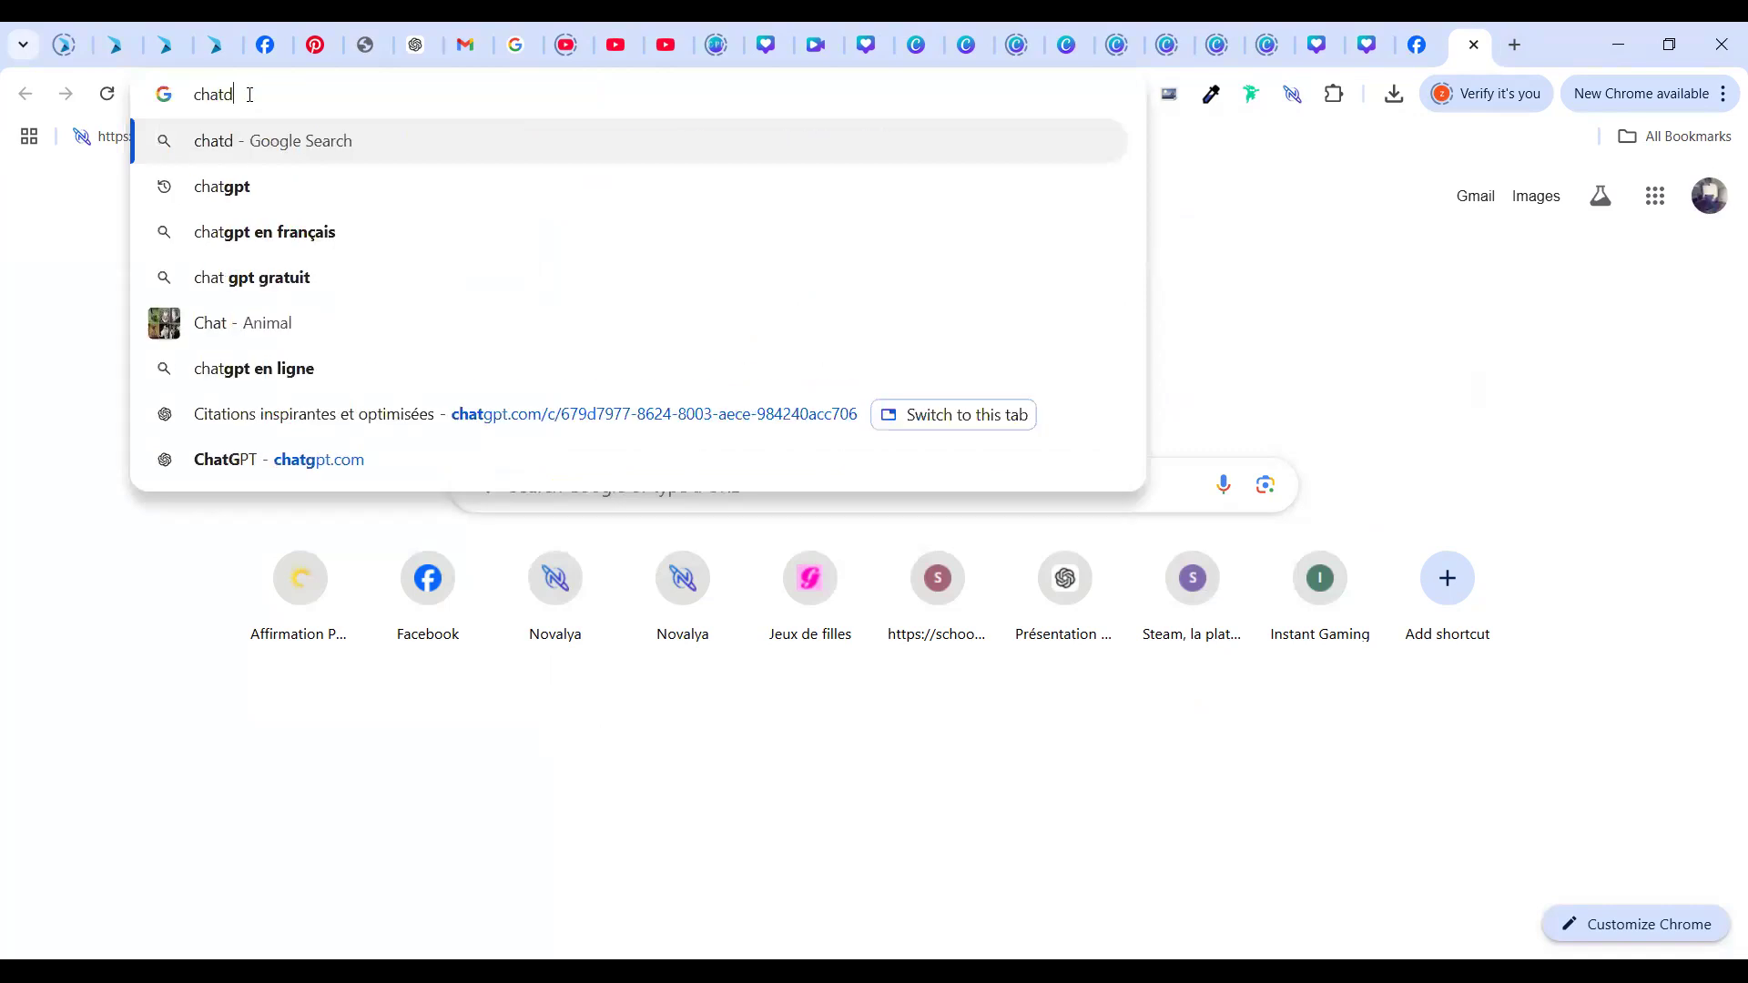
{"action": "key", "text": "BackSpace"}
{"action": "type", "text": "gp"}
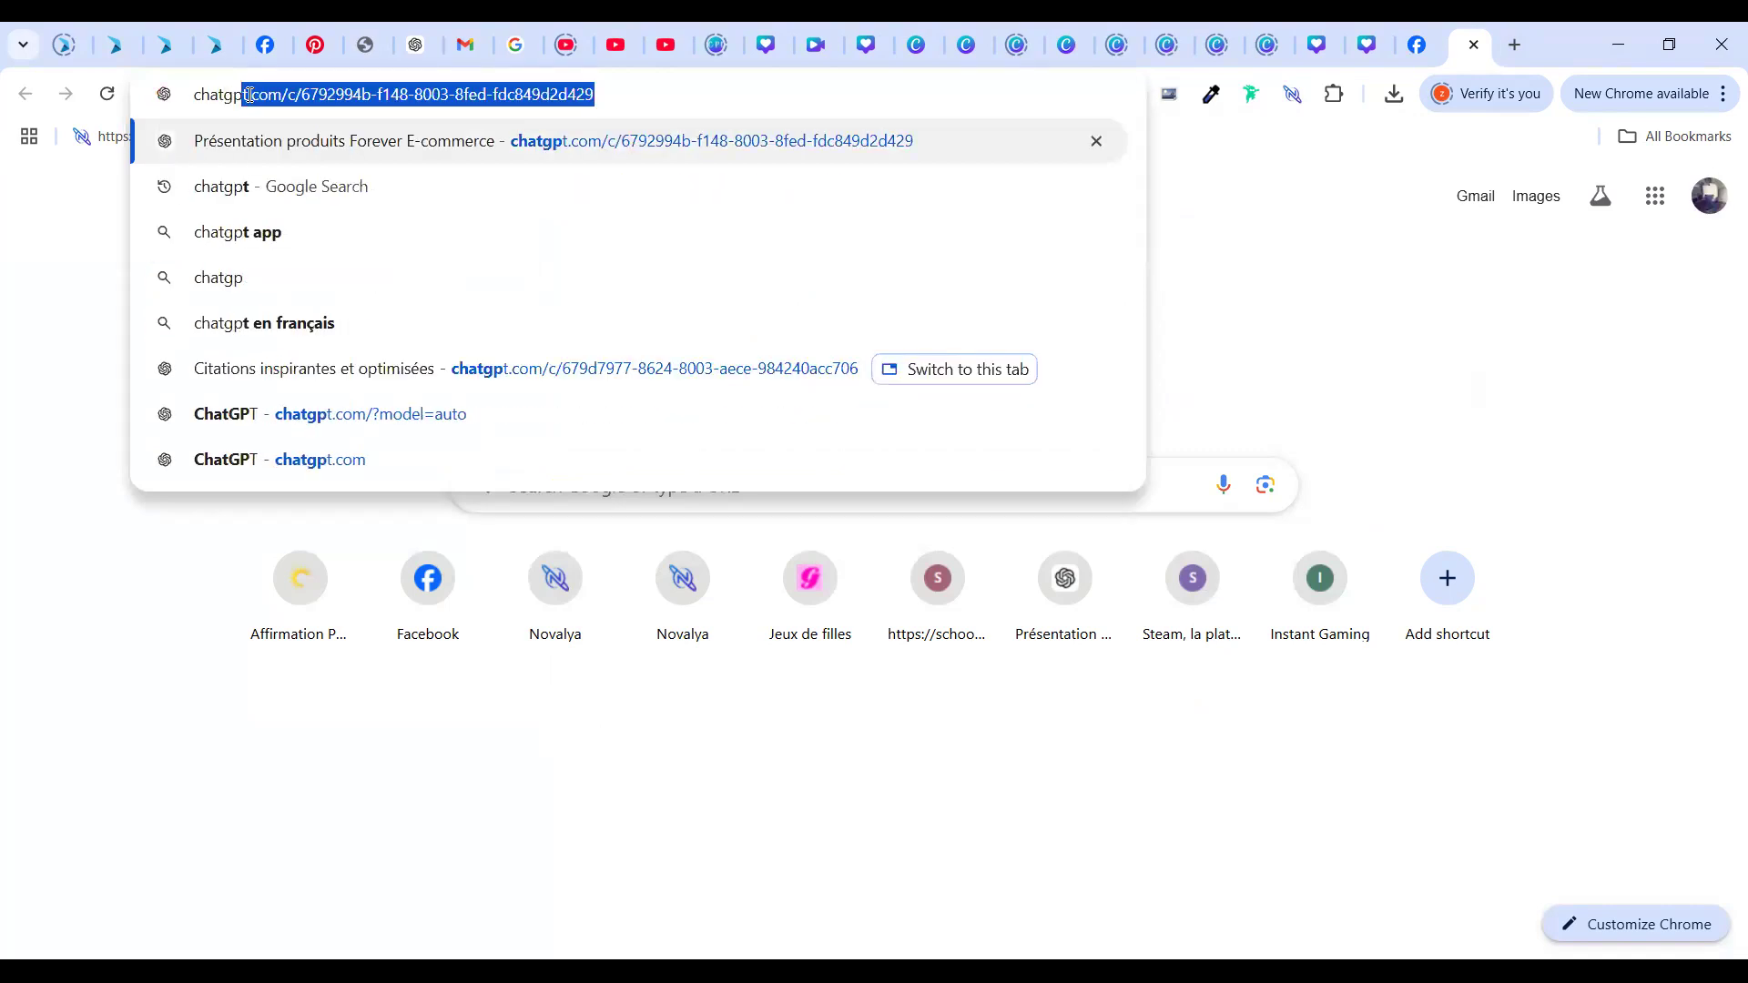
{"action": "type", "text": "t"}
{"action": "key", "text": "Return"}
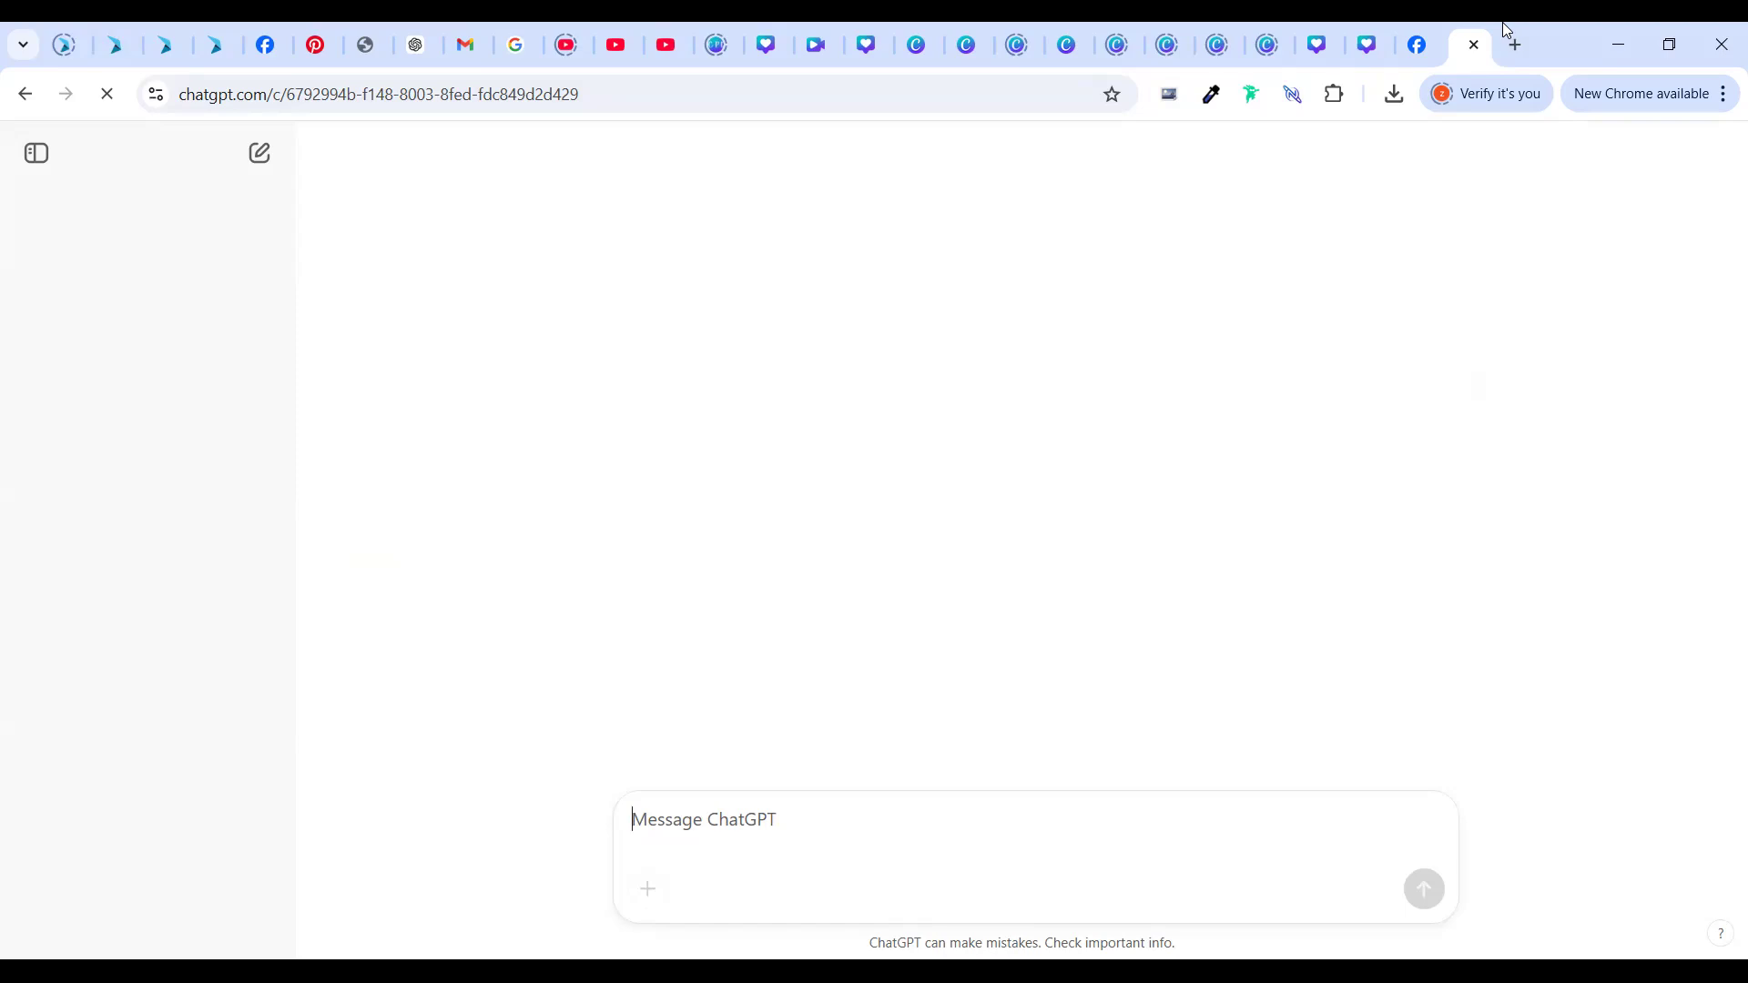
{"action": "left_click", "coordinate": [1418, 50]}
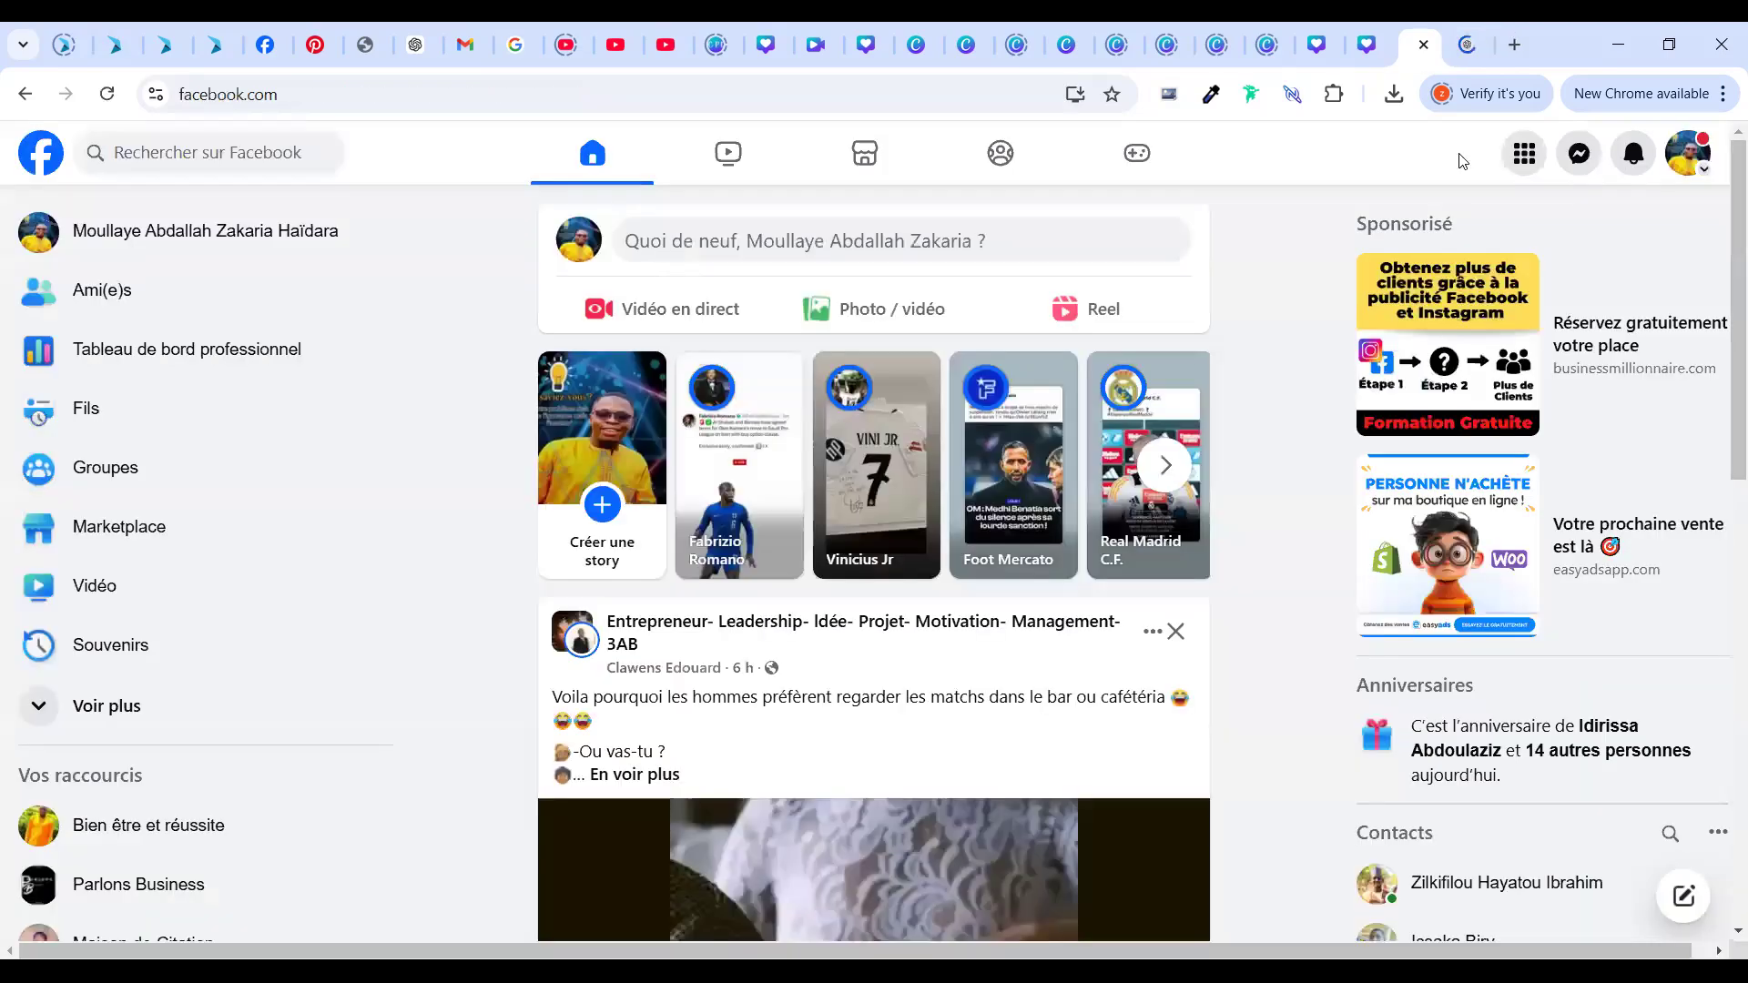
Look over the account and profiles menu, then close it again
{"action": "left_click", "coordinate": [1668, 164]}
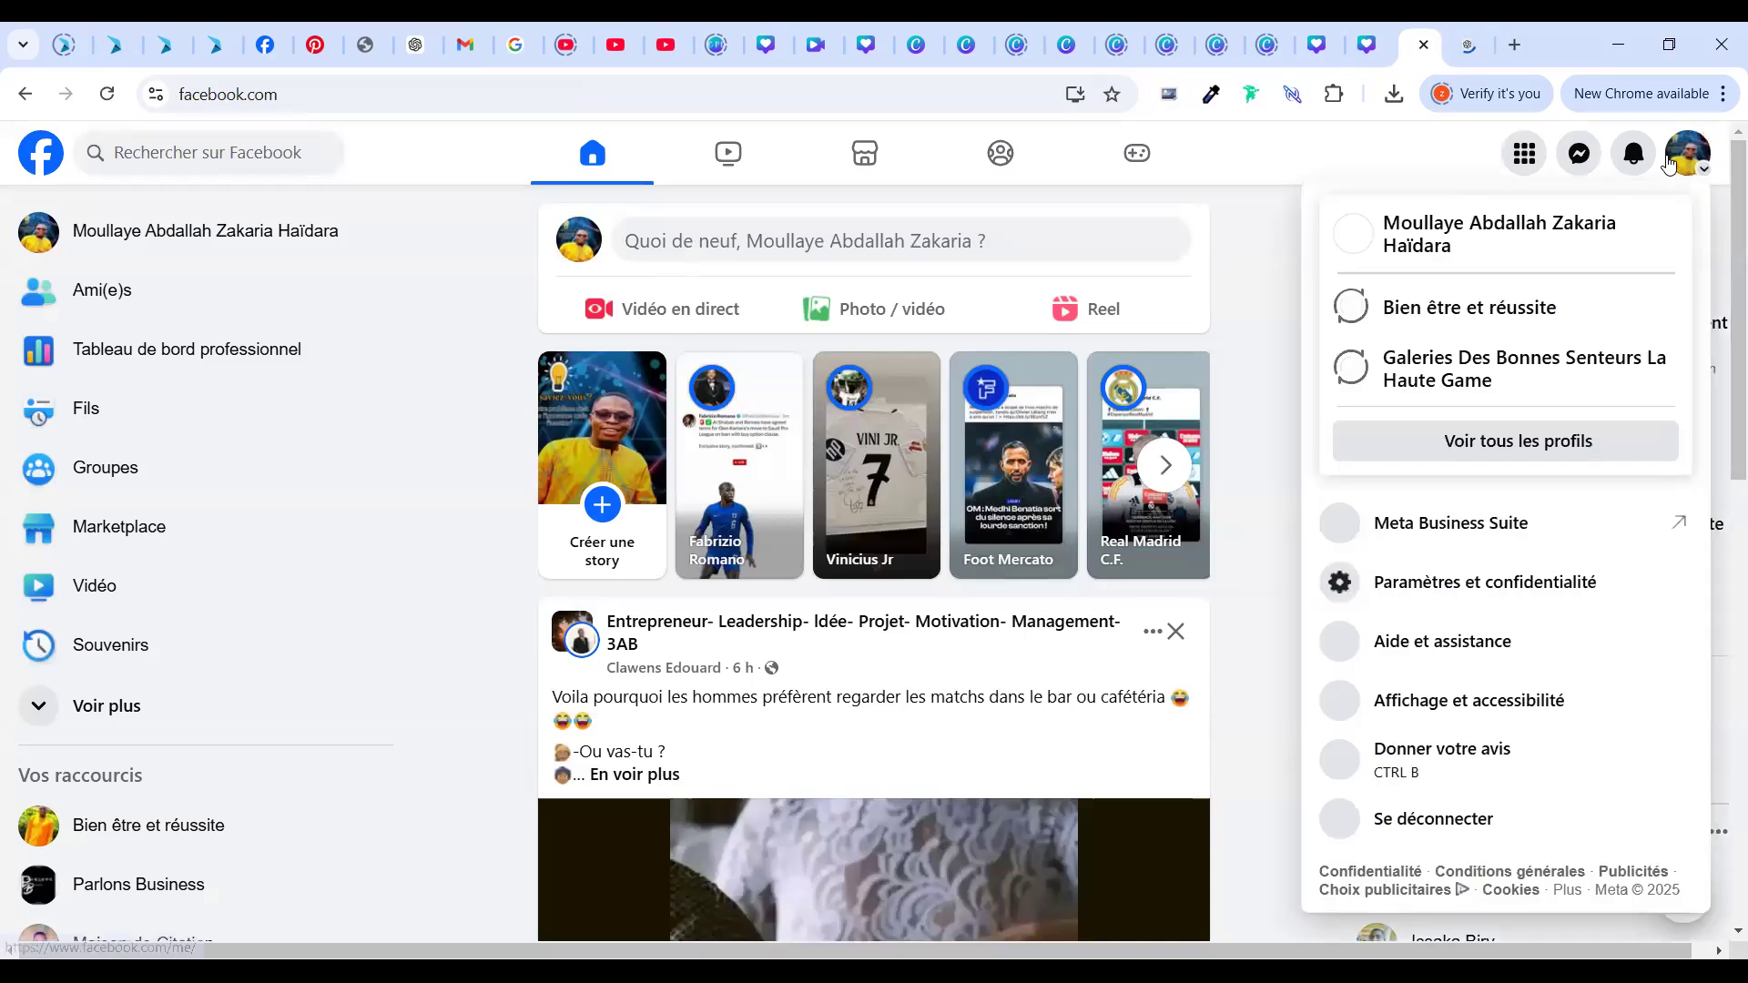
{"action": "left_click", "coordinate": [1669, 162]}
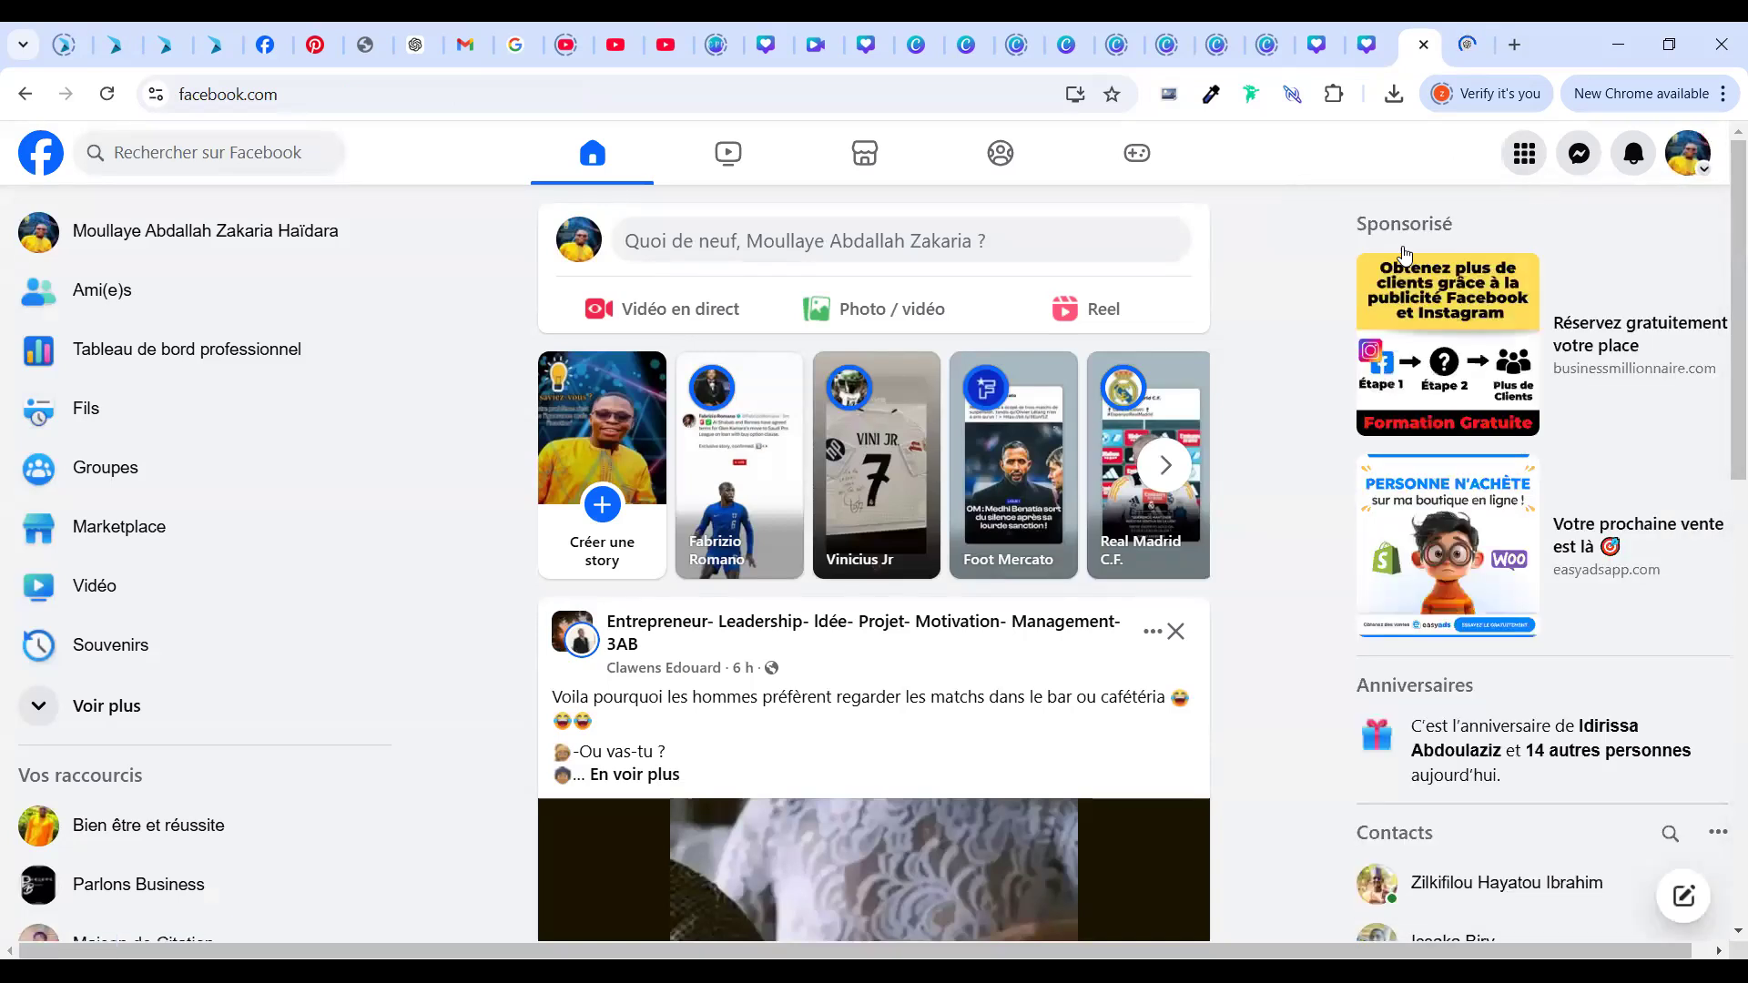
{"action": "left_click", "coordinate": [1698, 159]}
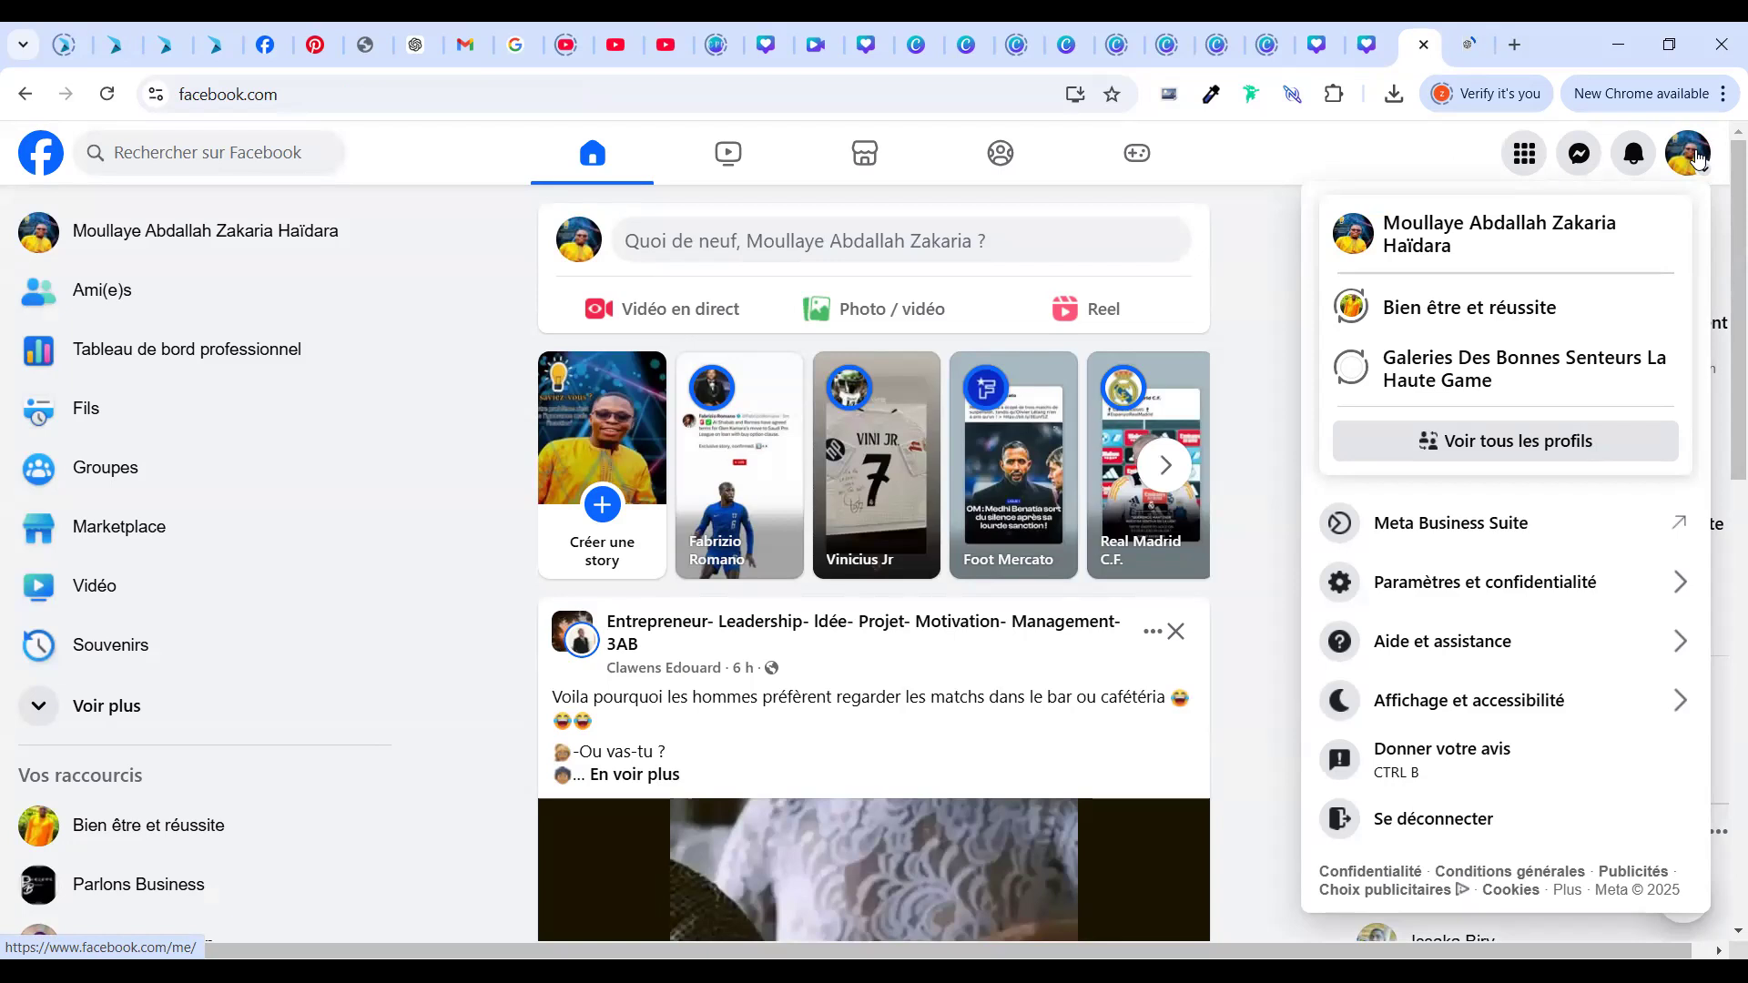
{"action": "left_click", "coordinate": [1695, 160]}
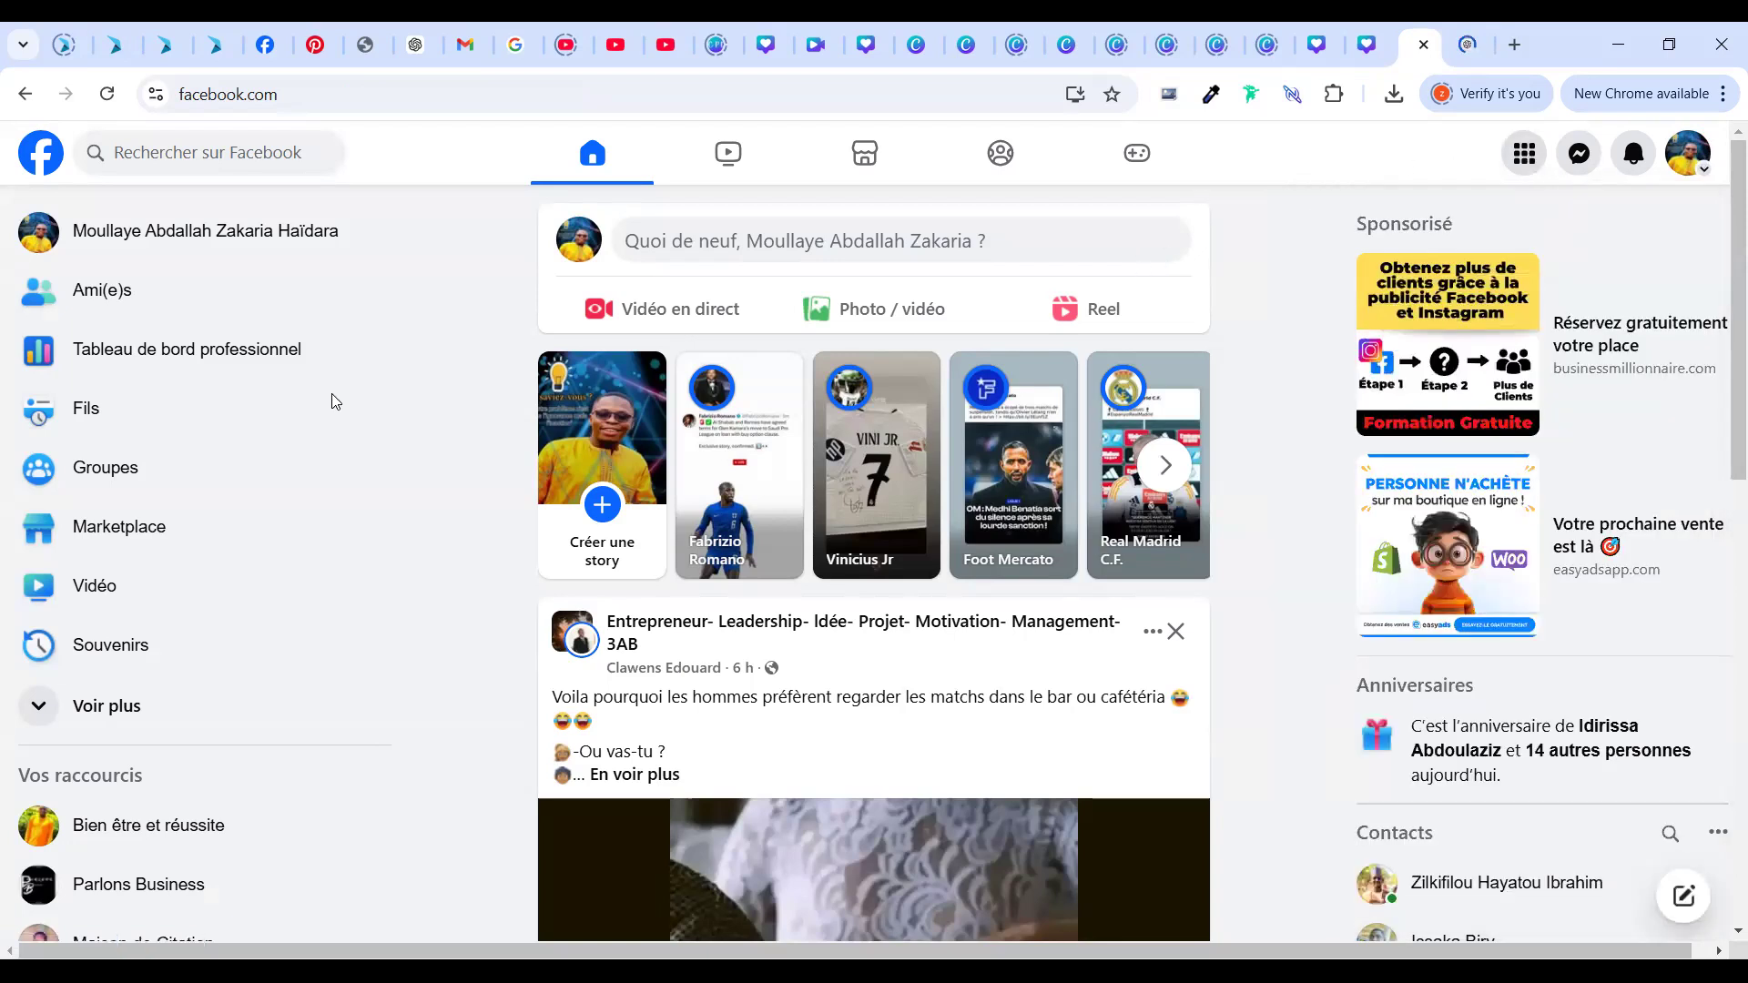
{"action": "scroll", "coordinate": [432, 783], "scroll_direction": "down", "scroll_amount": 3}
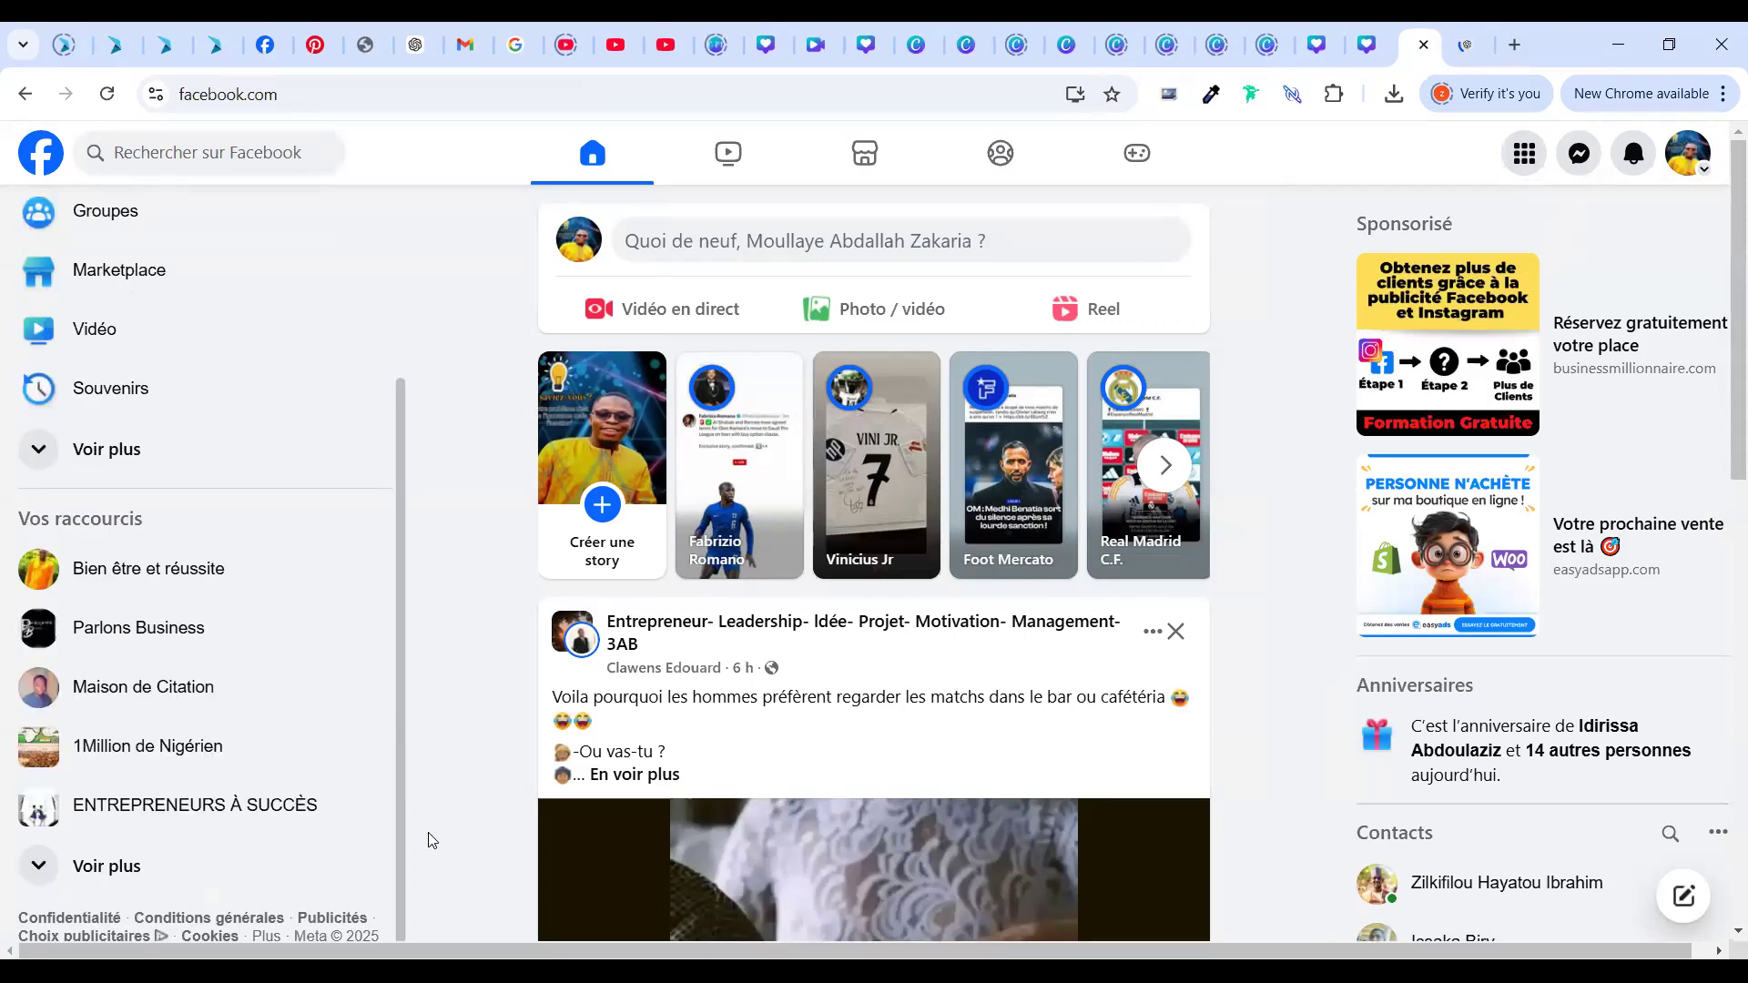
{"action": "scroll", "coordinate": [414, 371], "scroll_direction": "up", "scroll_amount": 3}
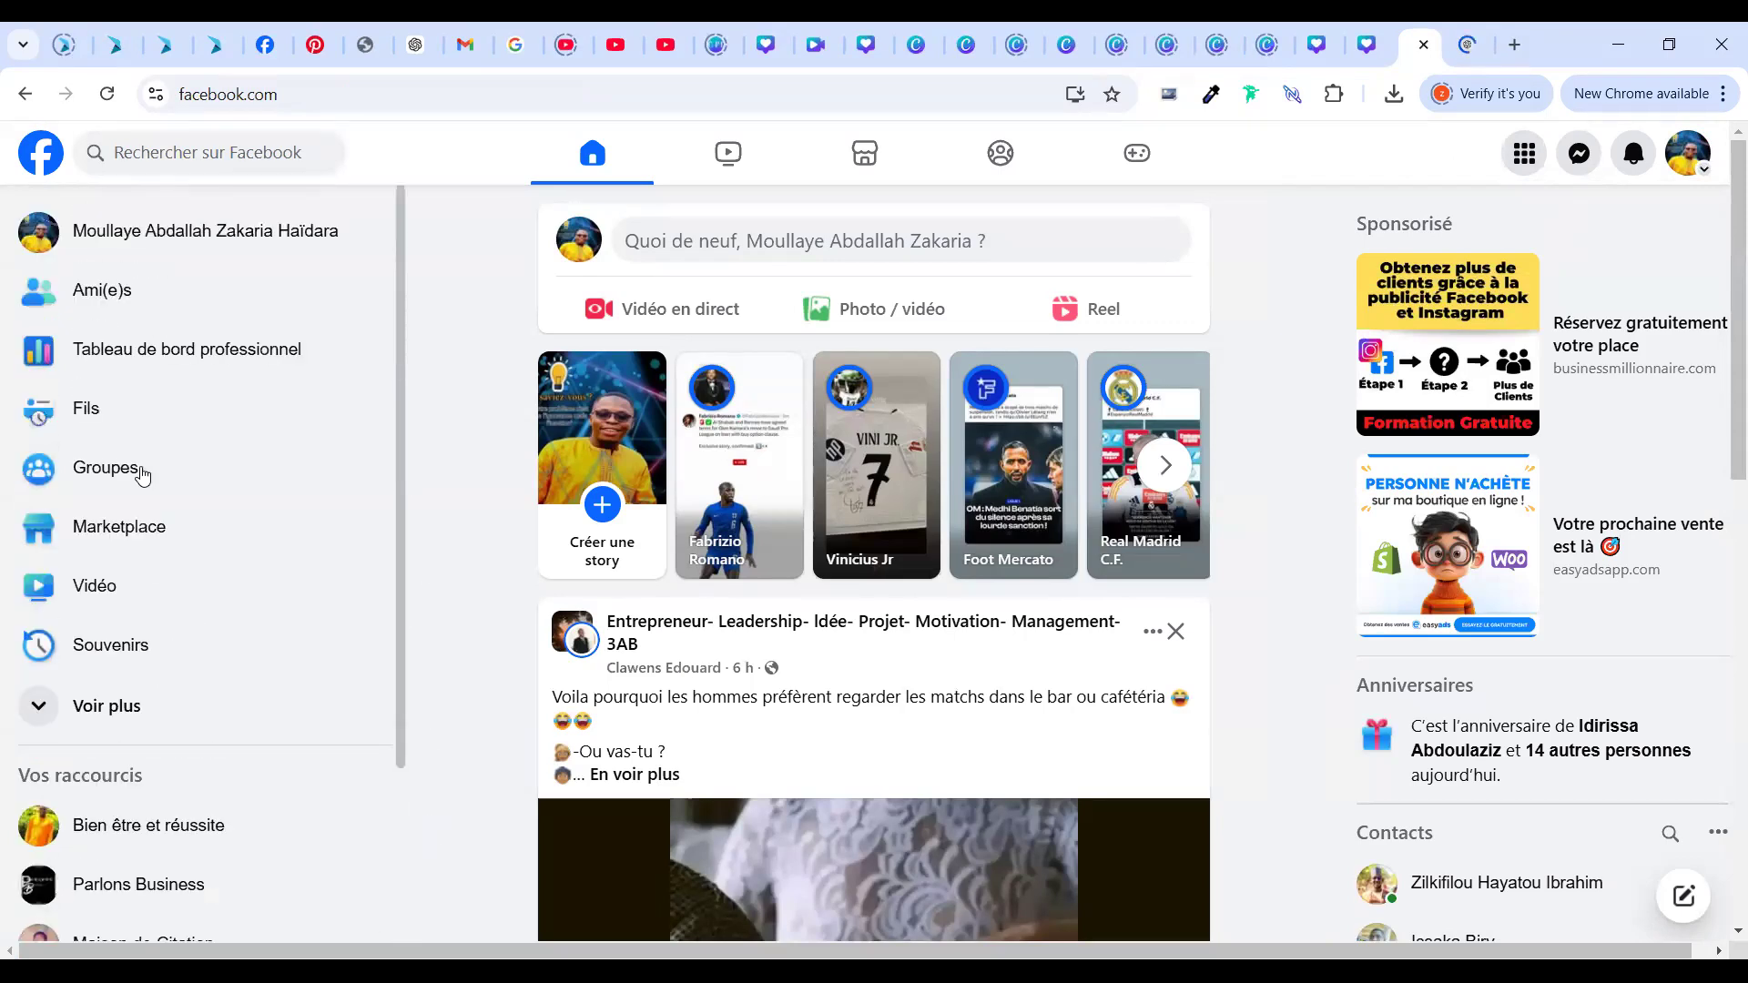
Expand Voir plus in the left sidebar and scroll down to Pages
{"action": "left_click", "coordinate": [201, 720]}
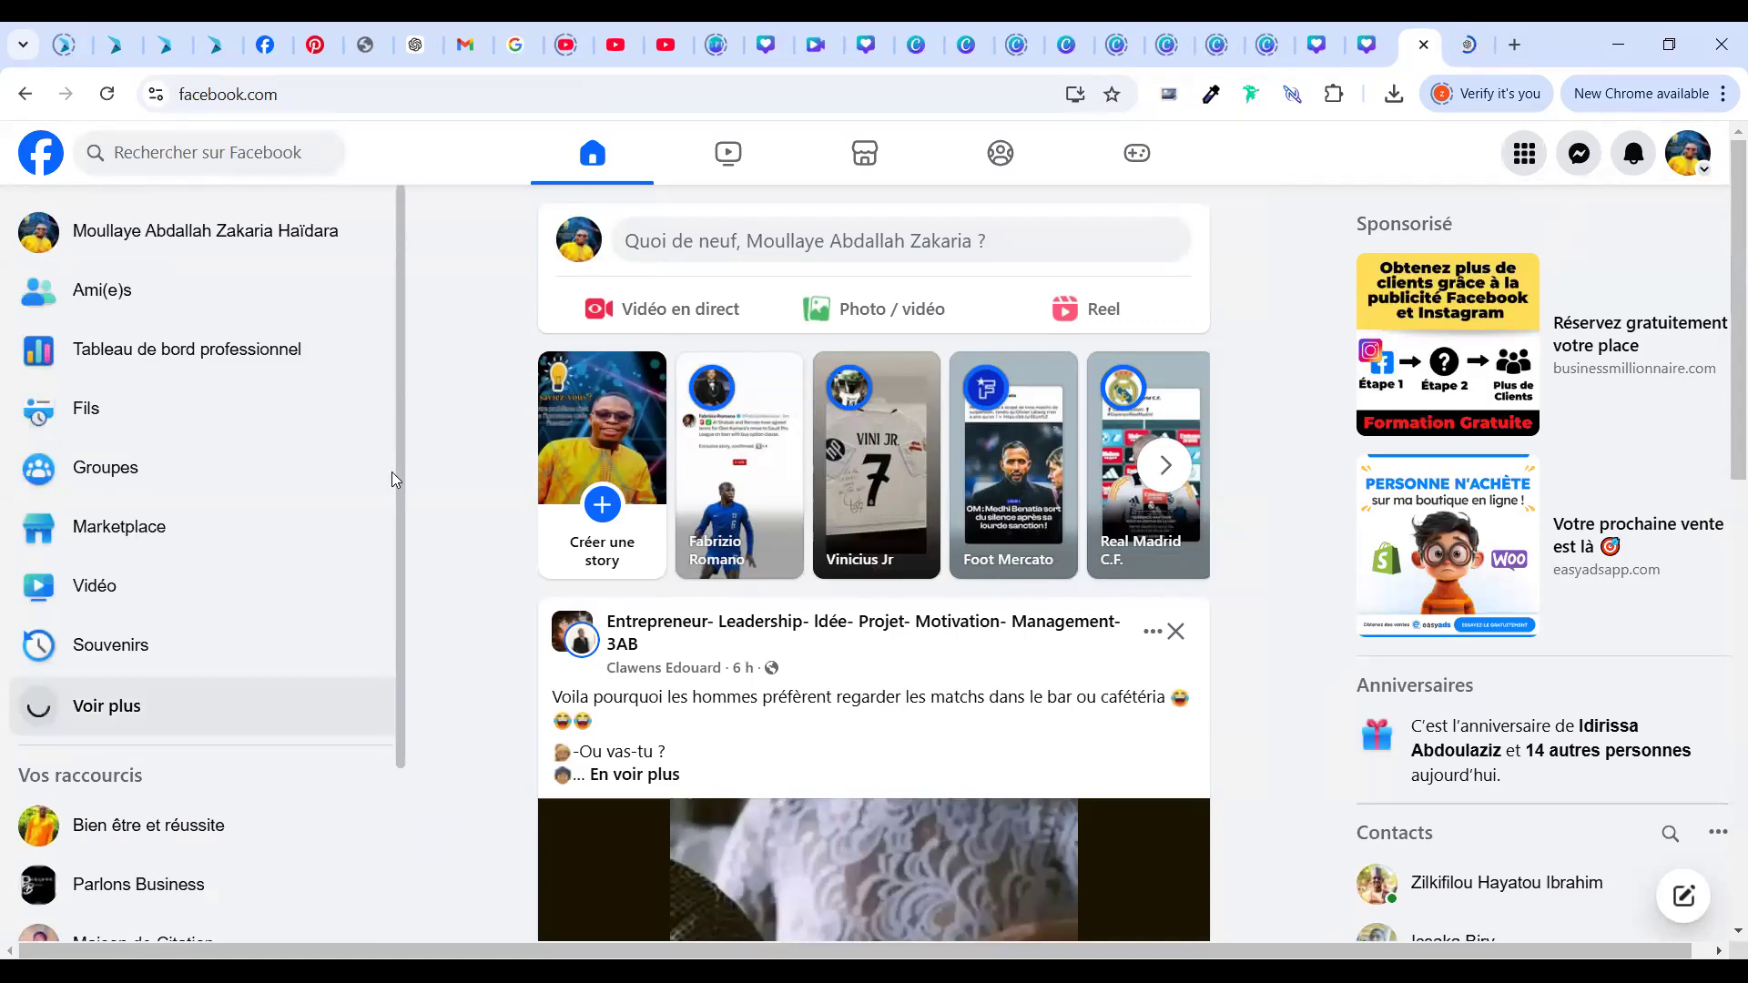
{"action": "scroll", "coordinate": [395, 666], "scroll_direction": "down", "scroll_amount": 5}
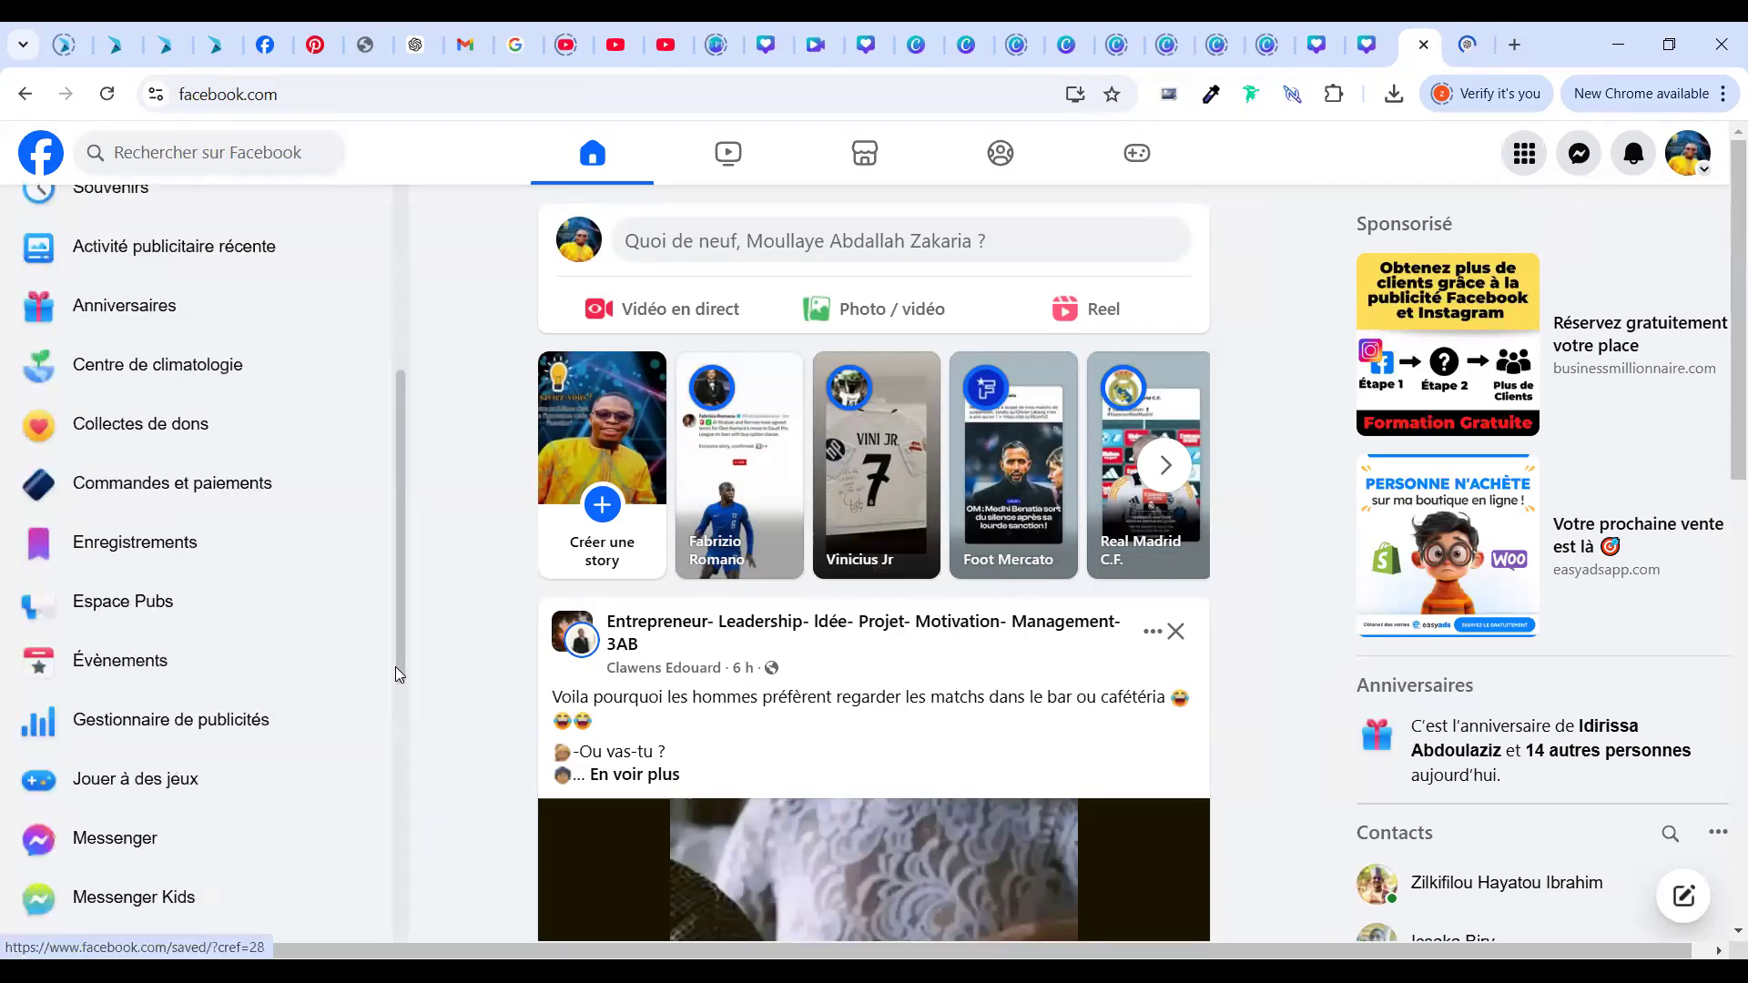
{"action": "scroll", "coordinate": [402, 706], "scroll_direction": "down", "scroll_amount": 2}
{"action": "scroll", "coordinate": [406, 756], "scroll_direction": "down", "scroll_amount": 2}
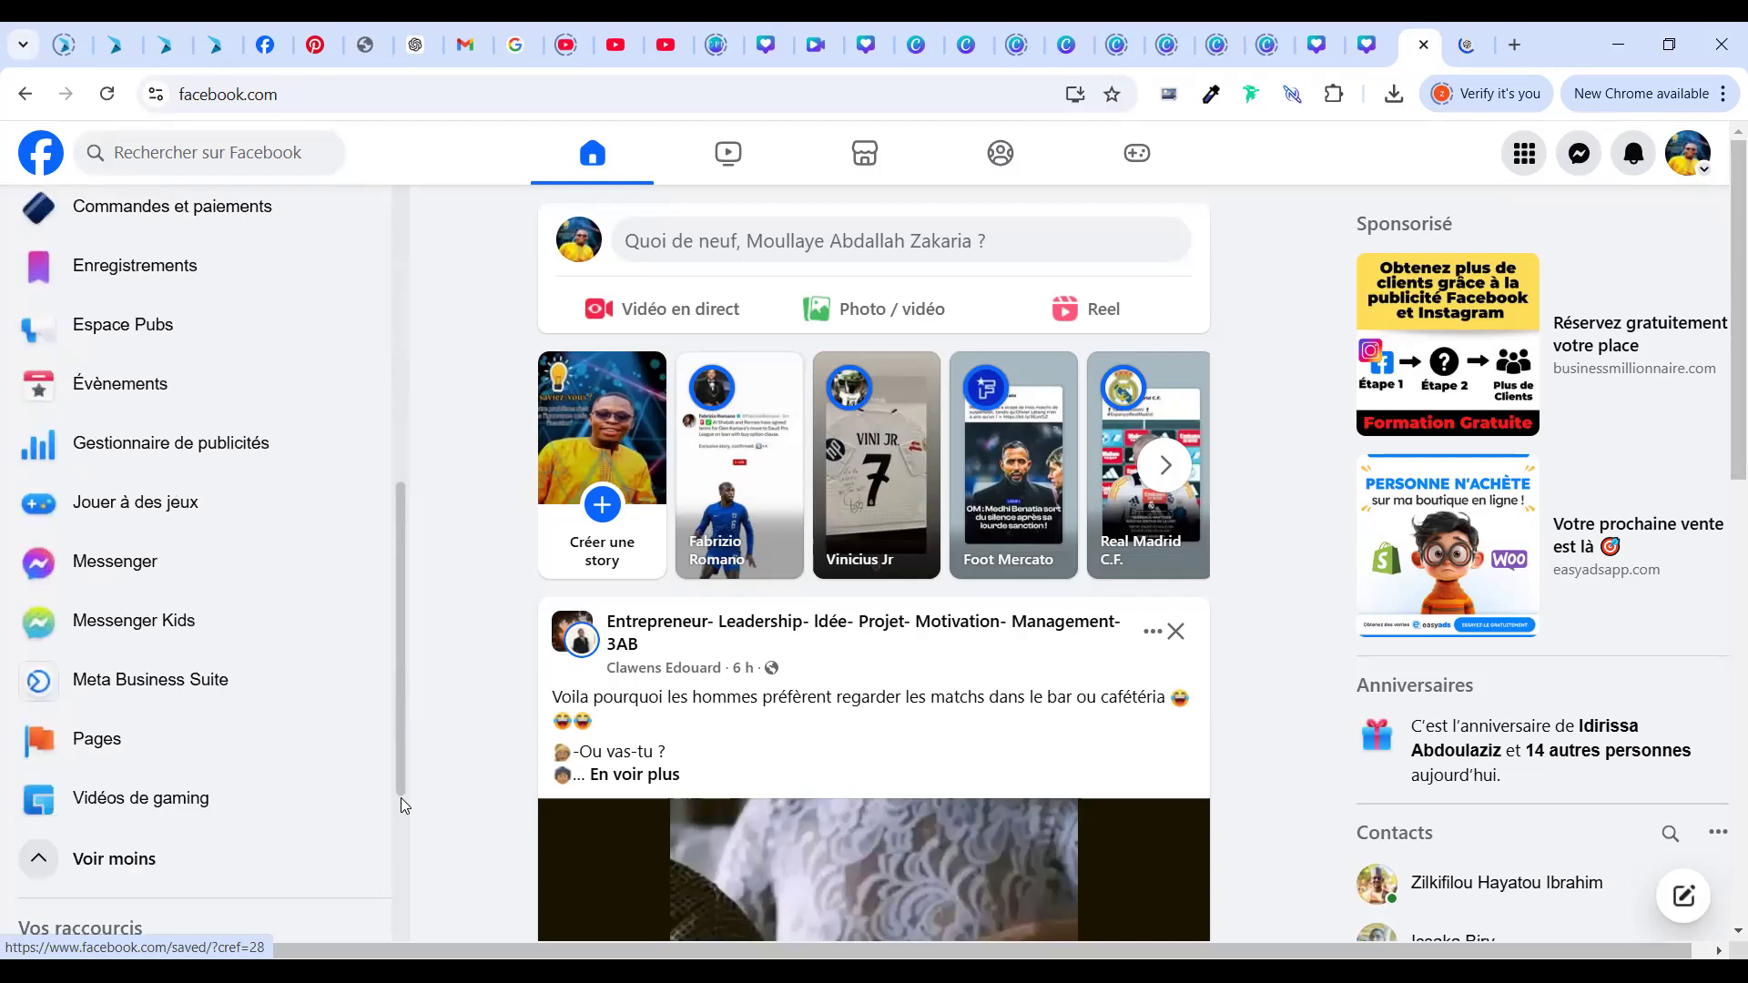
{"action": "scroll", "coordinate": [404, 809], "scroll_direction": "down", "scroll_amount": 1}
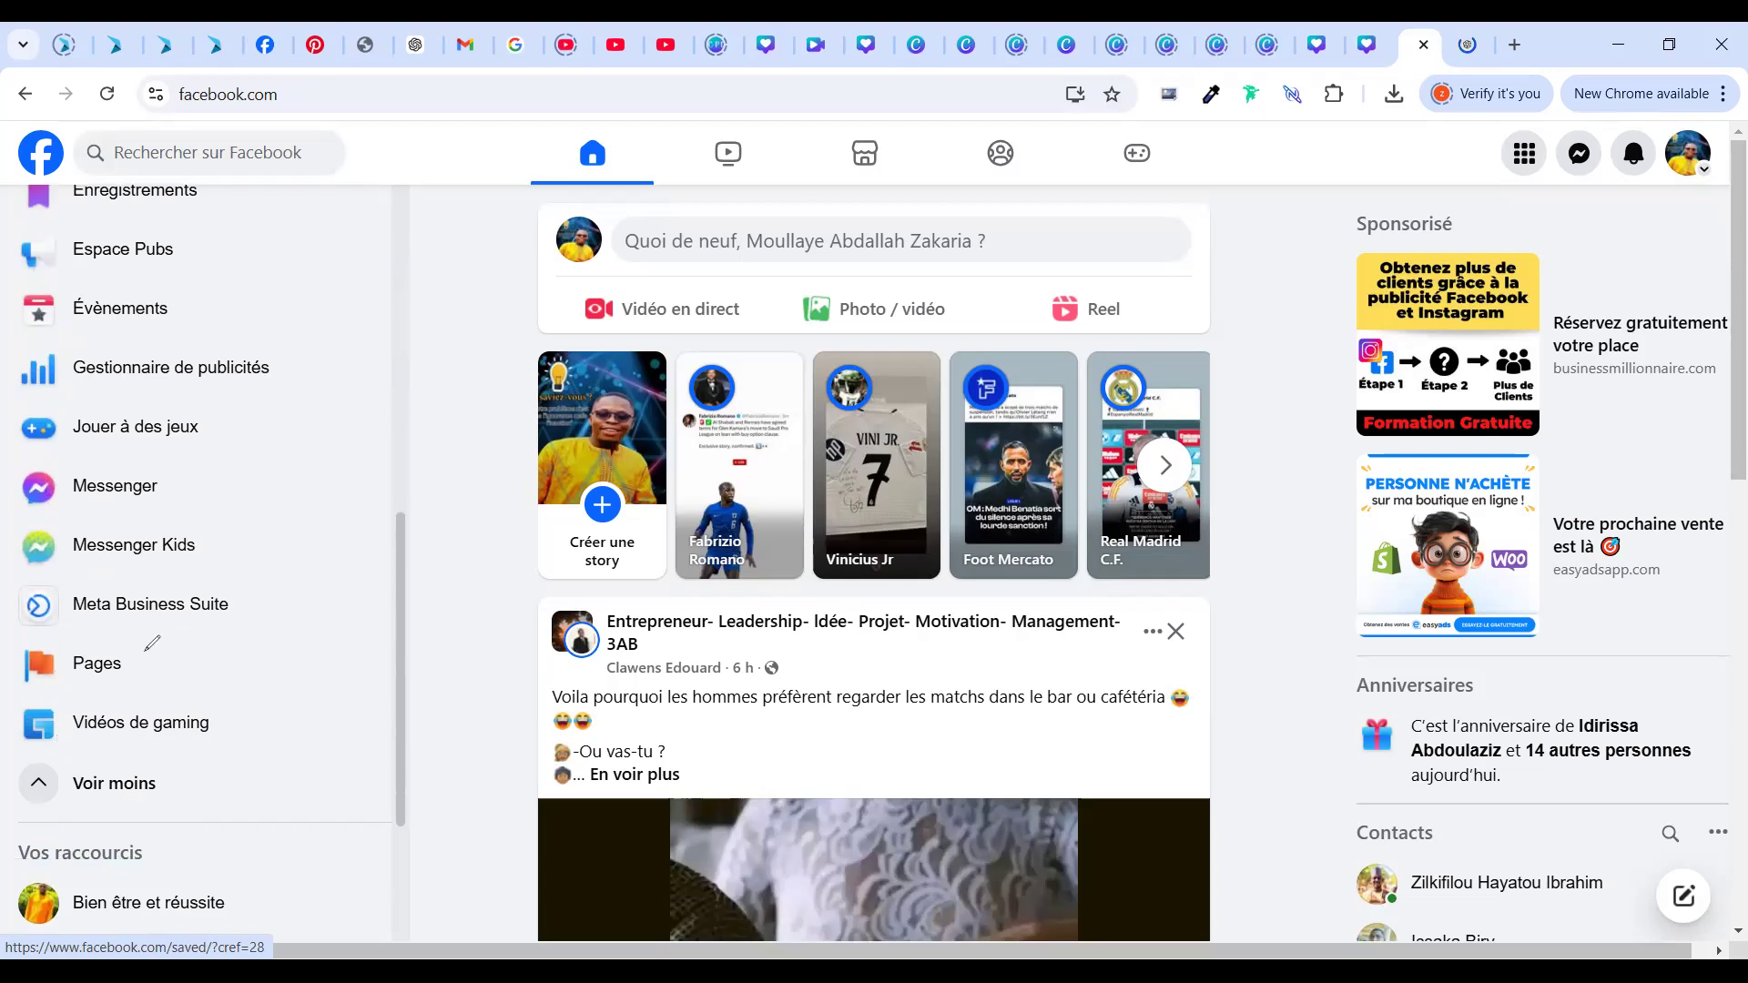
{"action": "left_click_drag", "start_coordinate": [167, 642], "coordinate": [146, 653]}
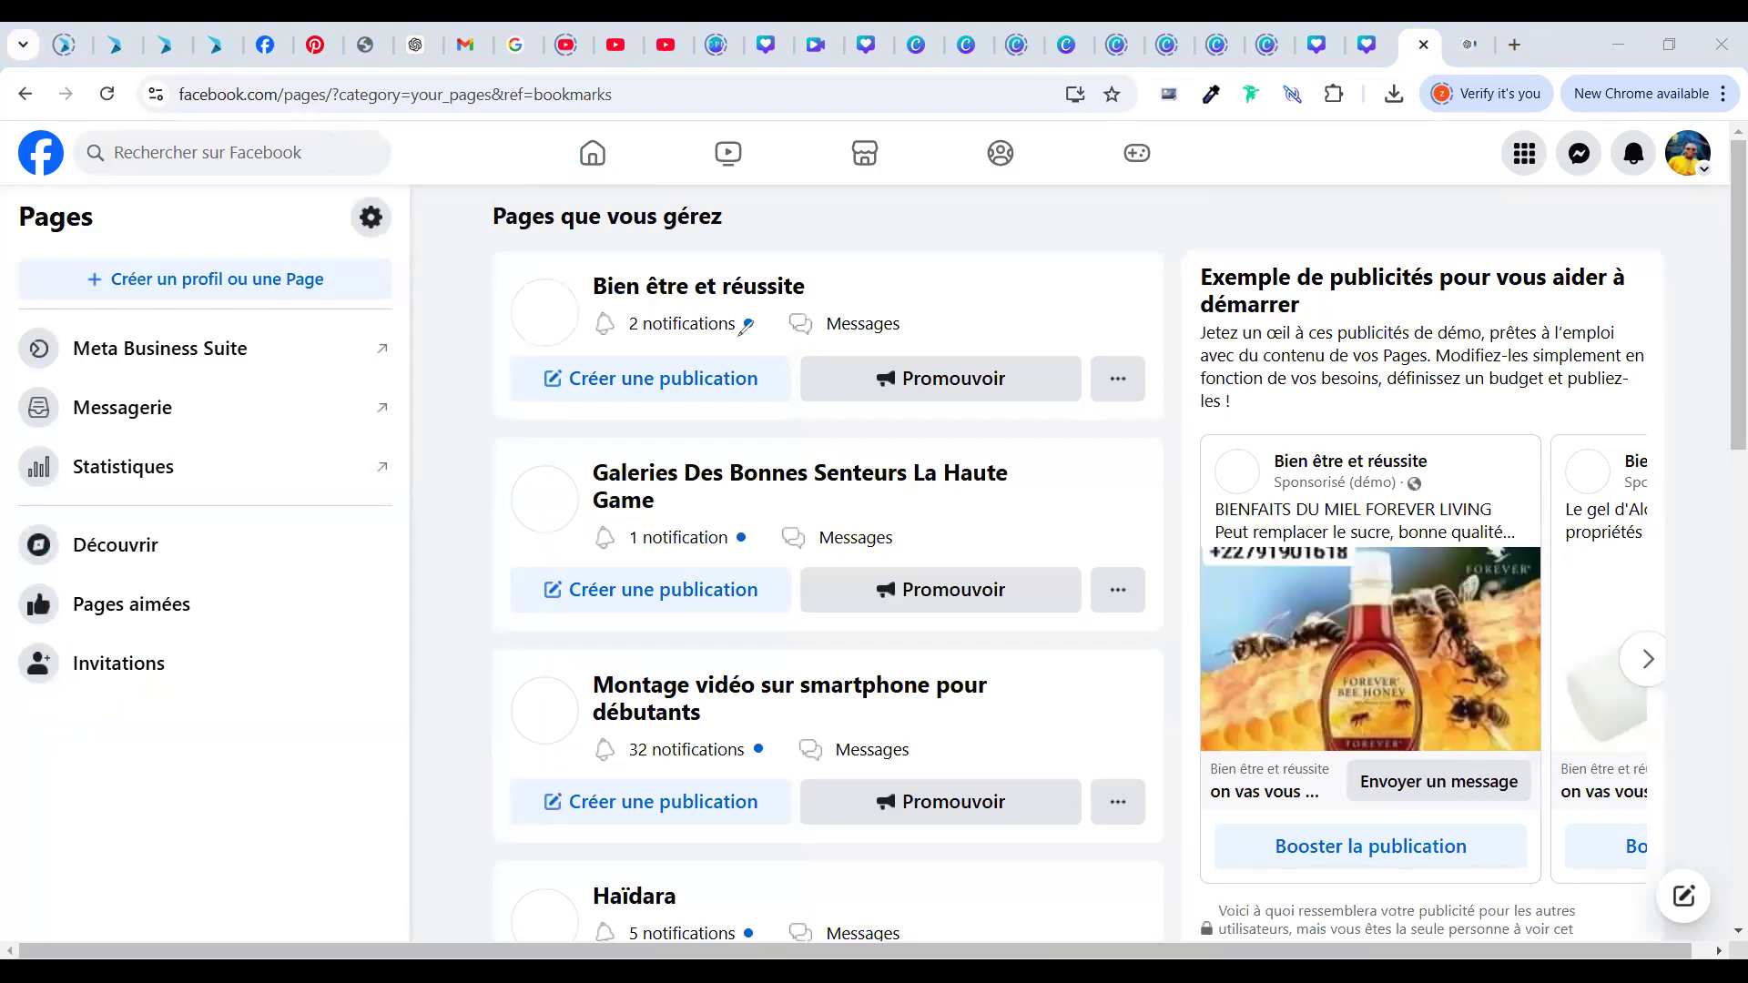
Circle the managed pages in red, clear the ink, then choose 'Créer un profil ou une Page'
{"action": "mouse_move", "coordinate": [501, 224]}
{"action": "left_mouse_down"}
{"action": "mouse_move", "coordinate": [743, 182]}
{"action": "mouse_move", "coordinate": [1022, 408]}
{"action": "left_mouse_up"}
{"action": "left_click_drag", "start_coordinate": [697, 380], "coordinate": [678, 390]}
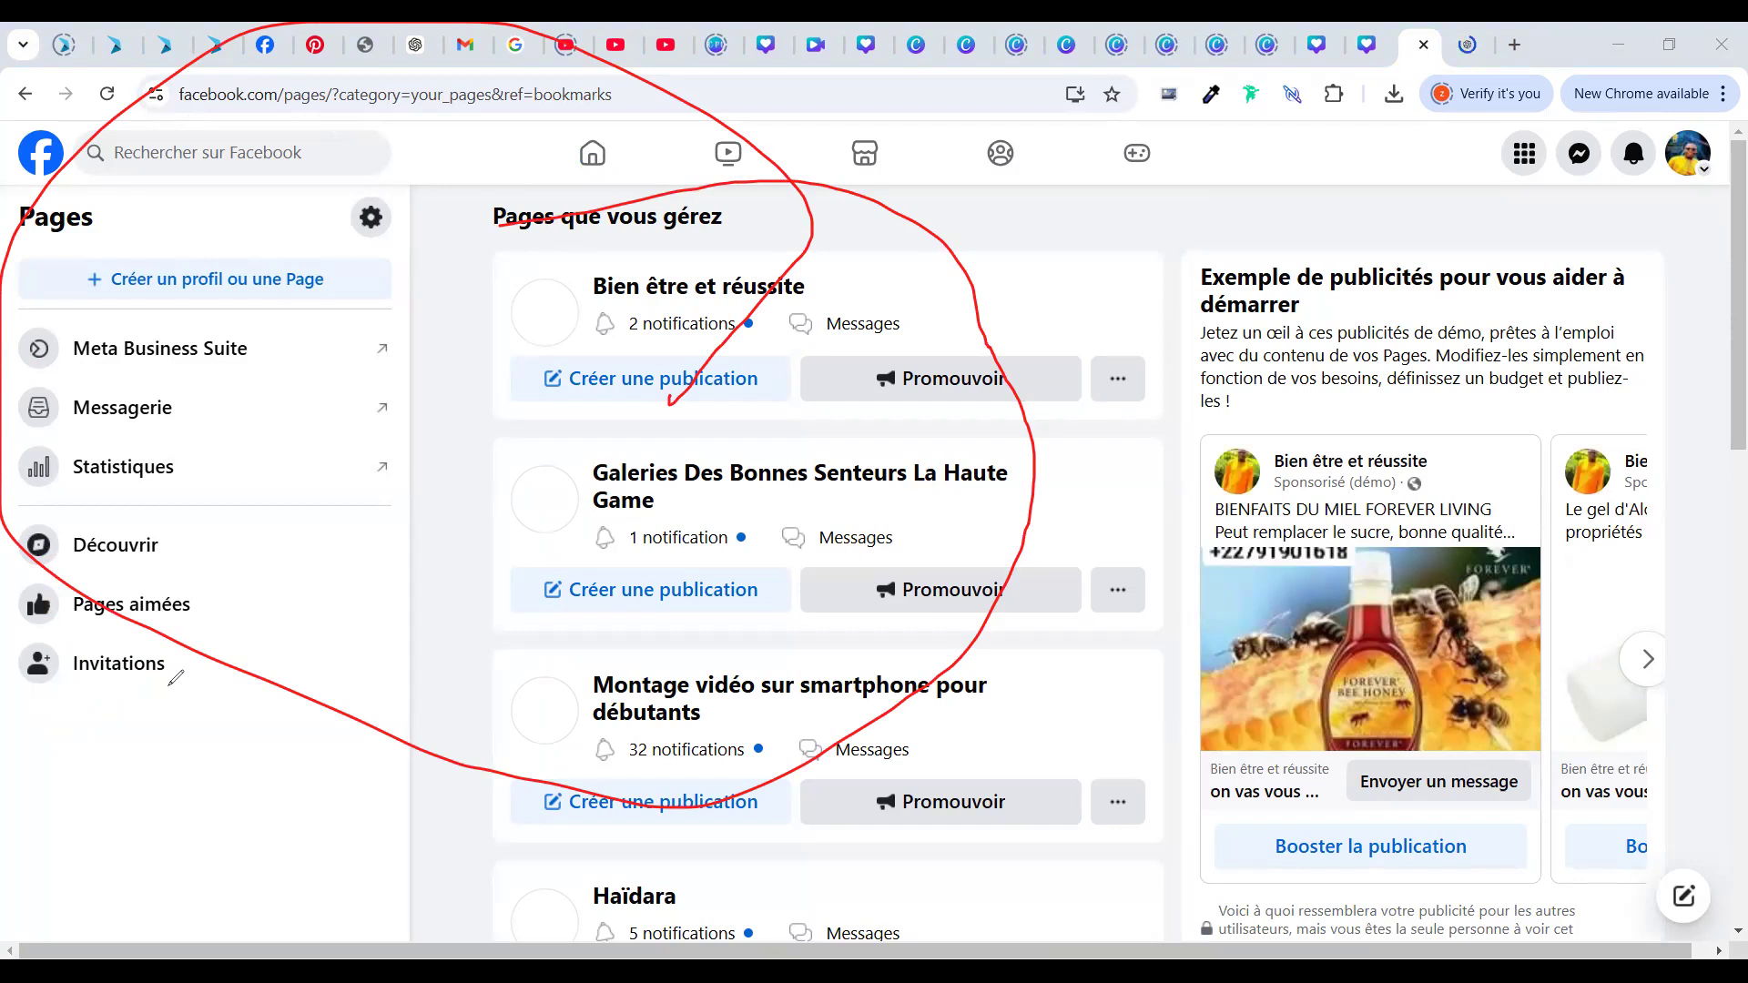
{"action": "key", "text": "Escape"}
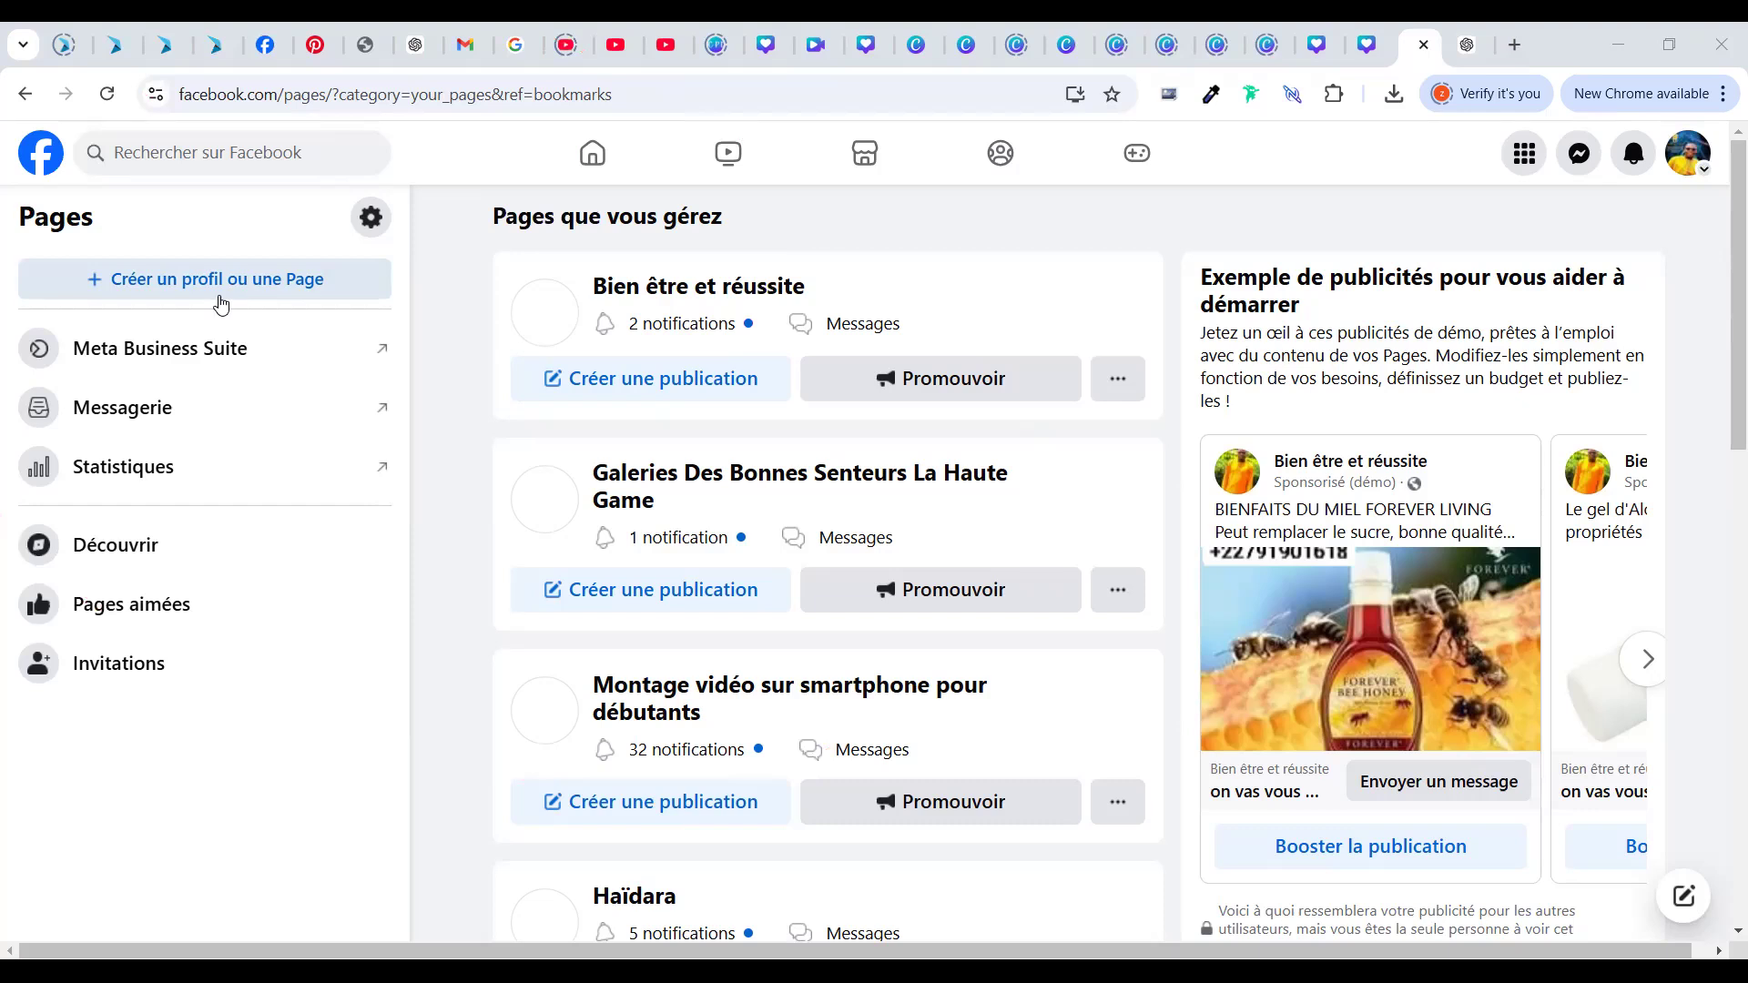
{"action": "left_click", "coordinate": [266, 289]}
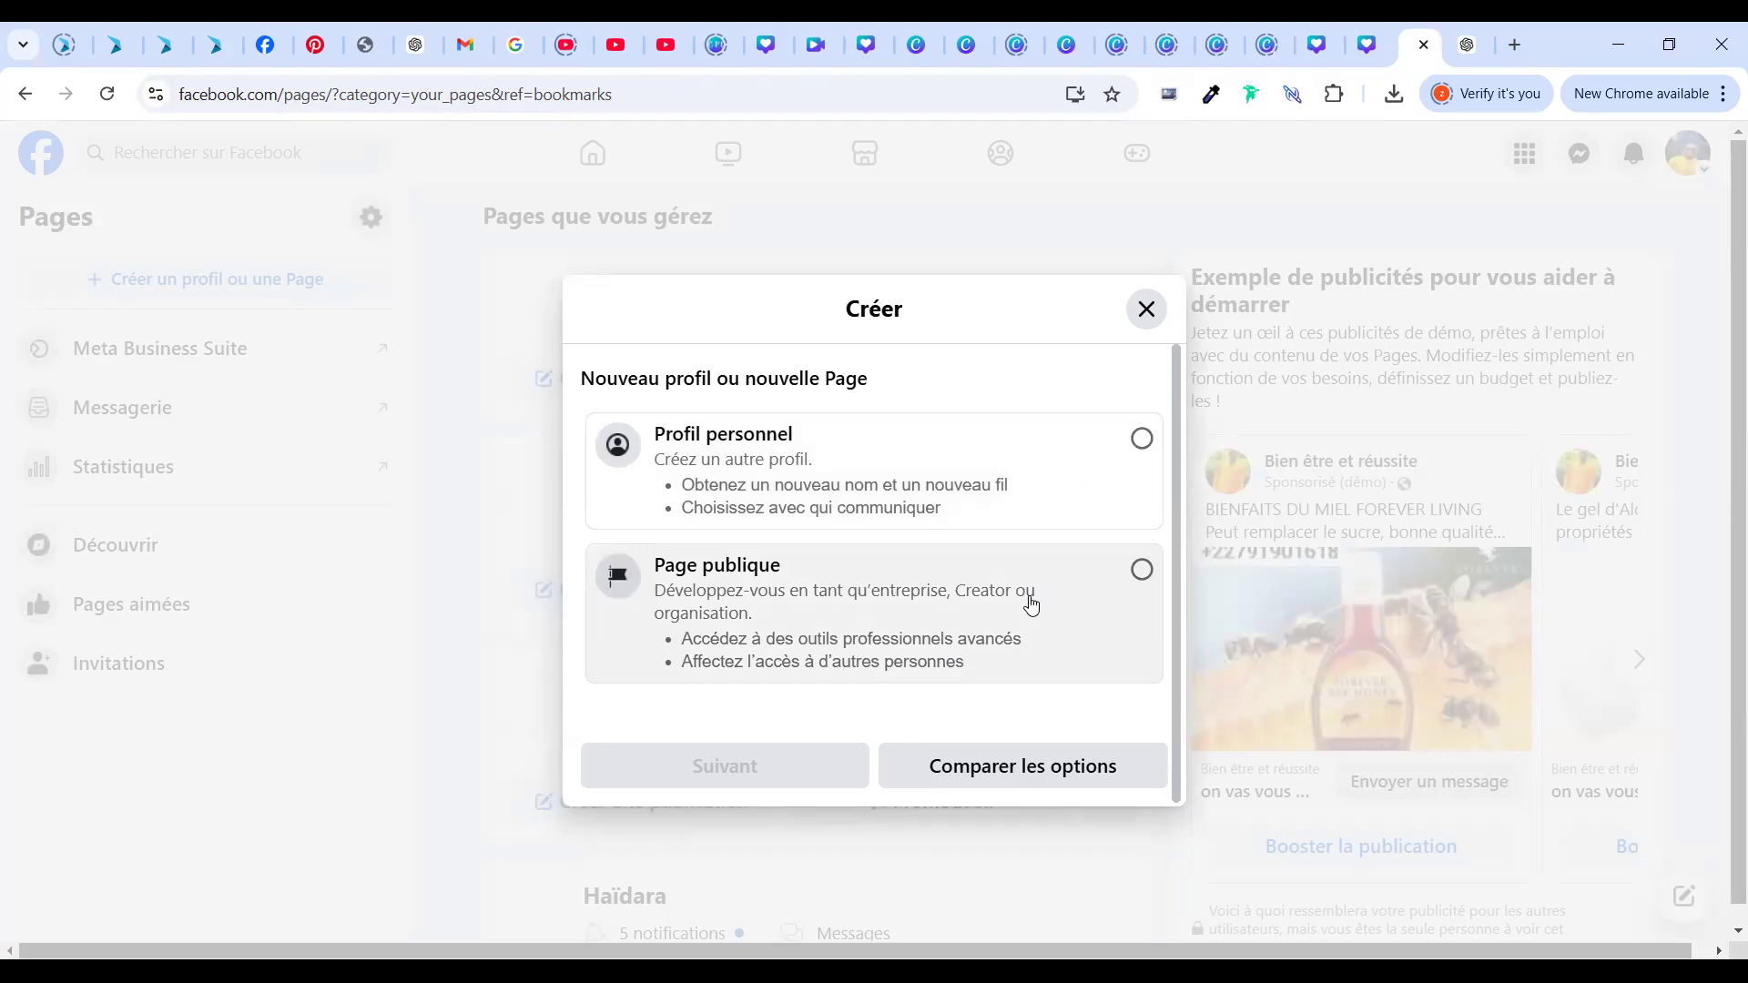
Choose a public Page, continue, and start the Créer une Page form with Démarrer
{"action": "left_click", "coordinate": [1030, 605]}
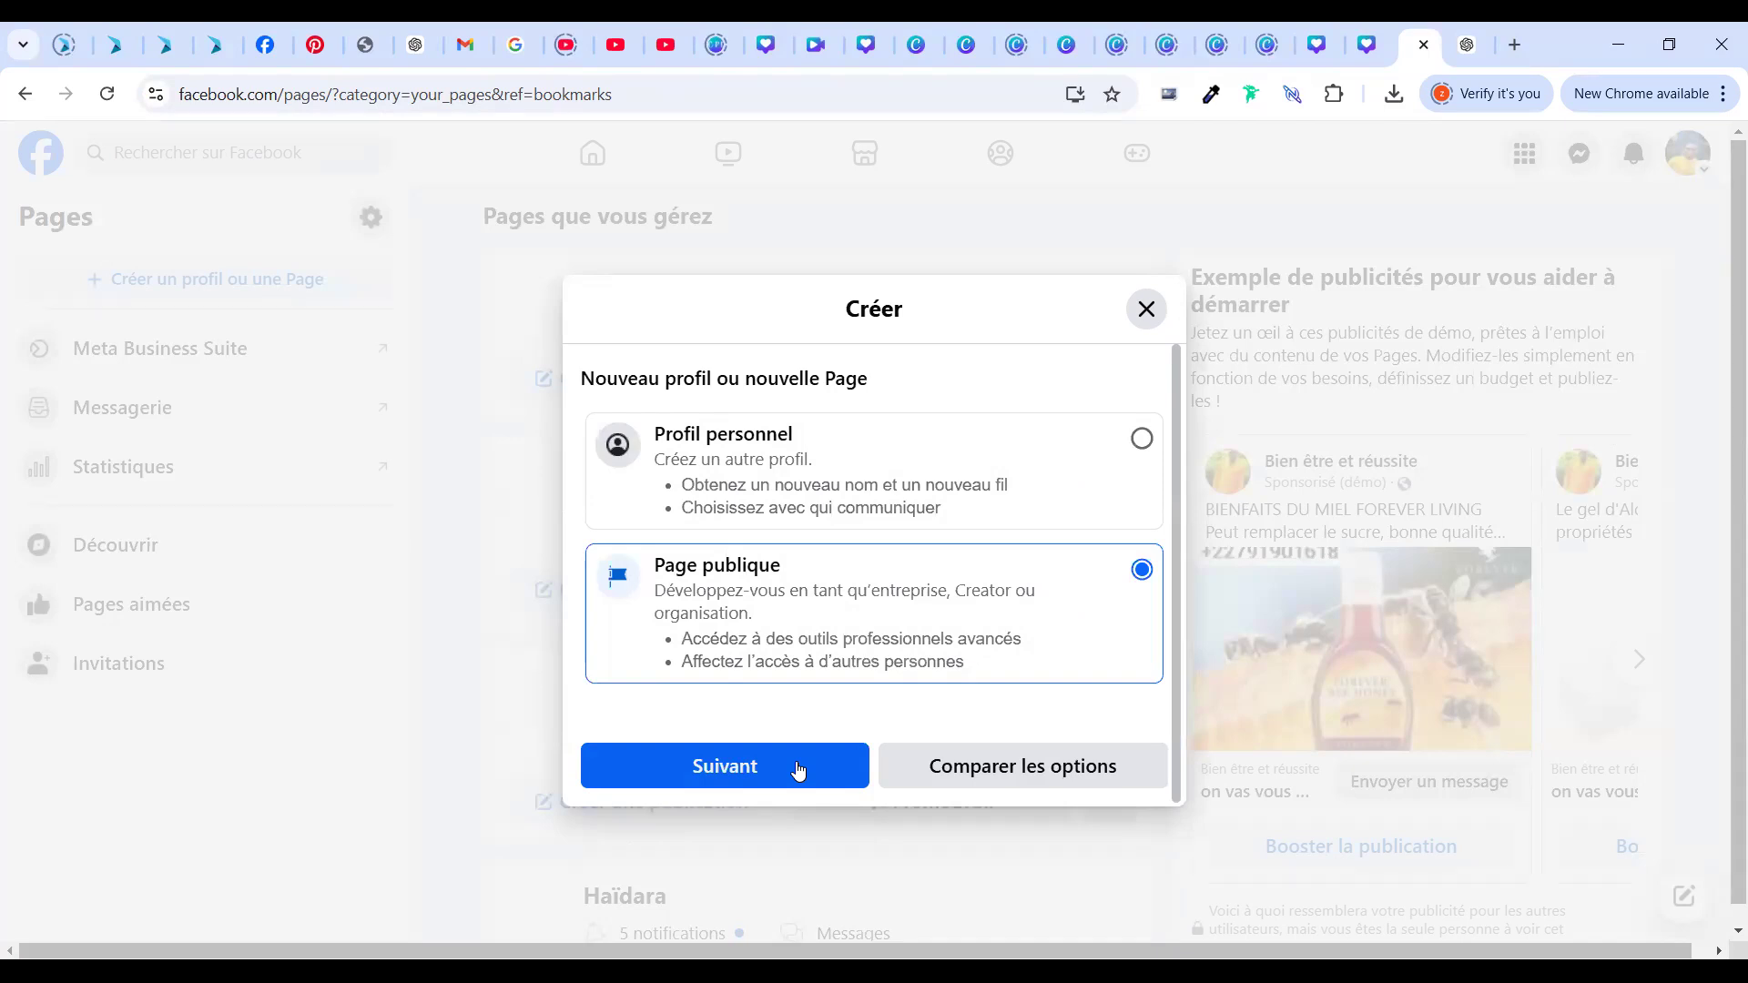
{"action": "left_click", "coordinate": [752, 767]}
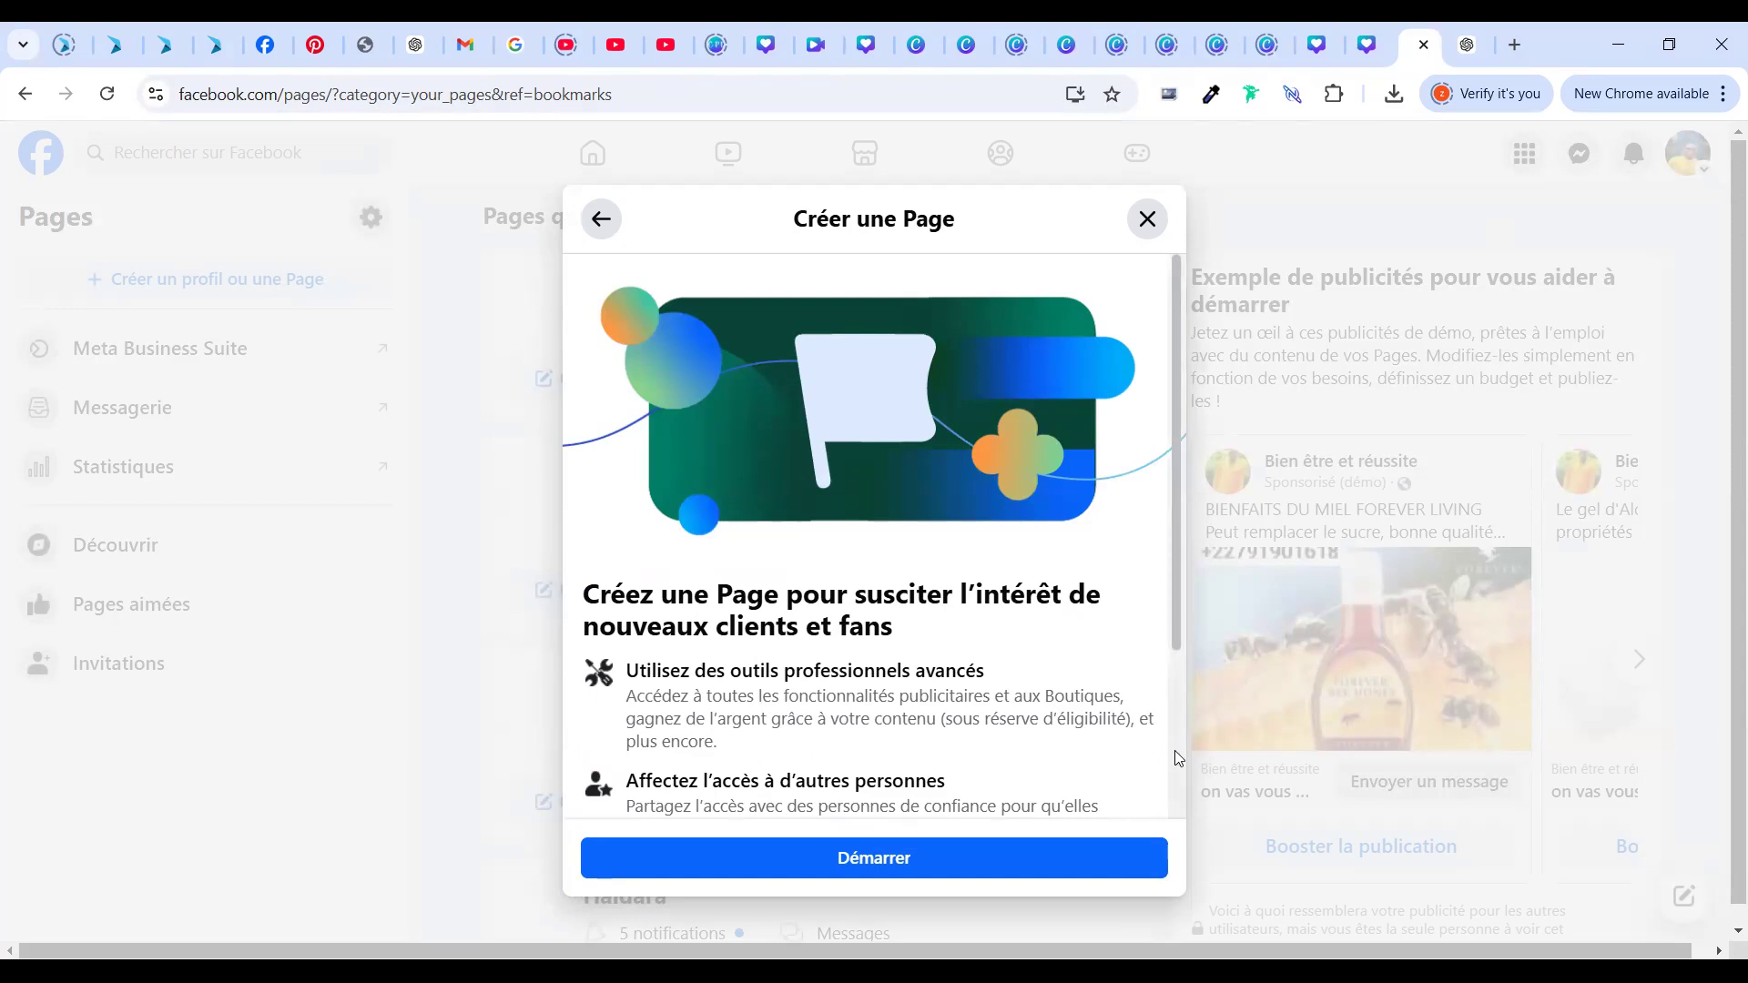
{"action": "scroll", "coordinate": [1174, 865], "scroll_direction": "down", "scroll_amount": 3}
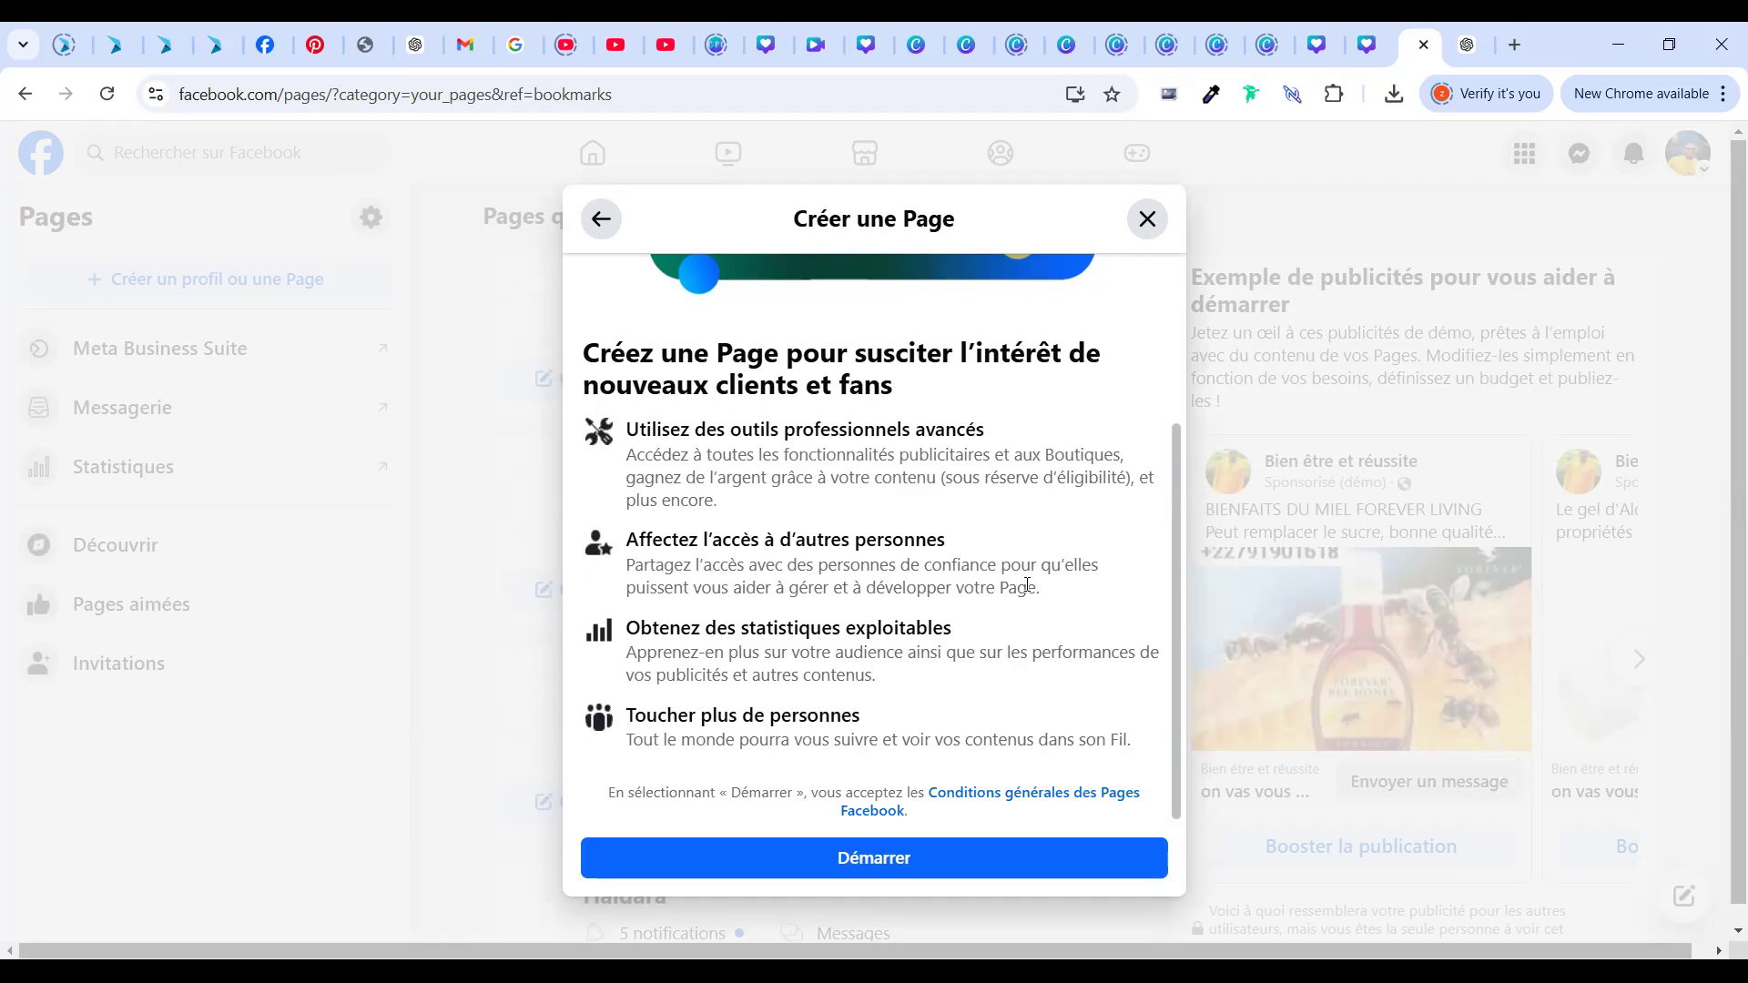
{"action": "left_click", "coordinate": [940, 860]}
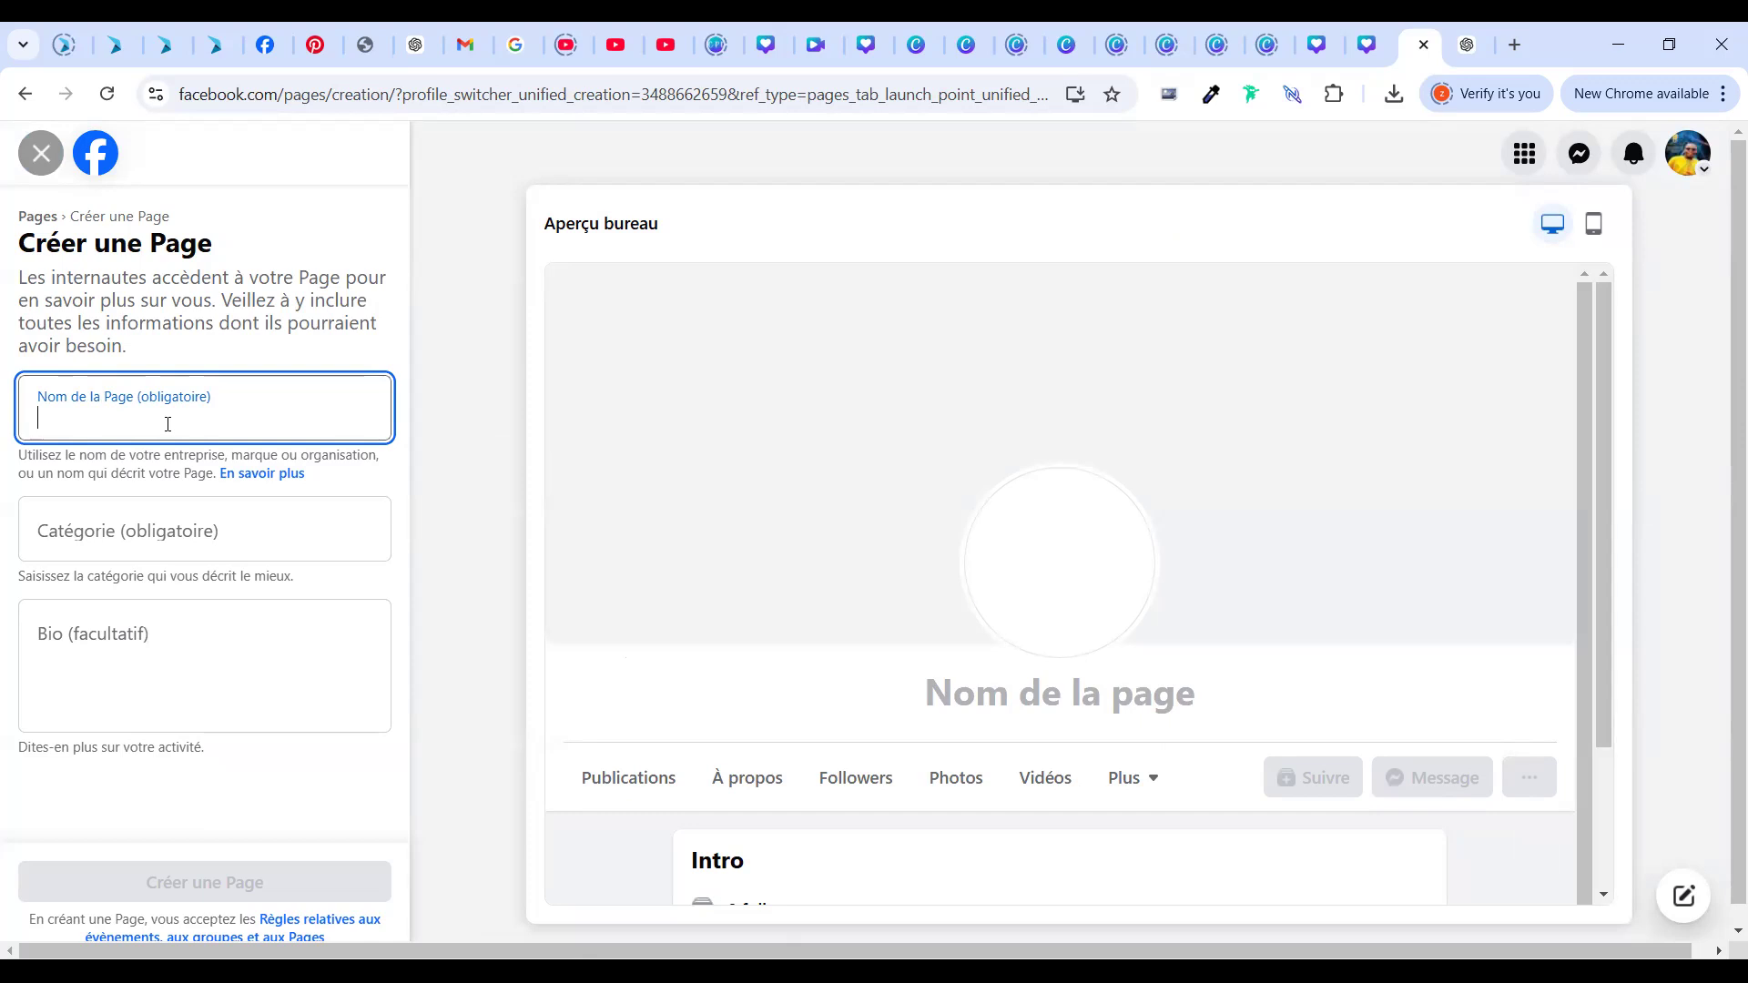
Enter 'Reussite' as the Page name
{"action": "type", "text": "REu"}
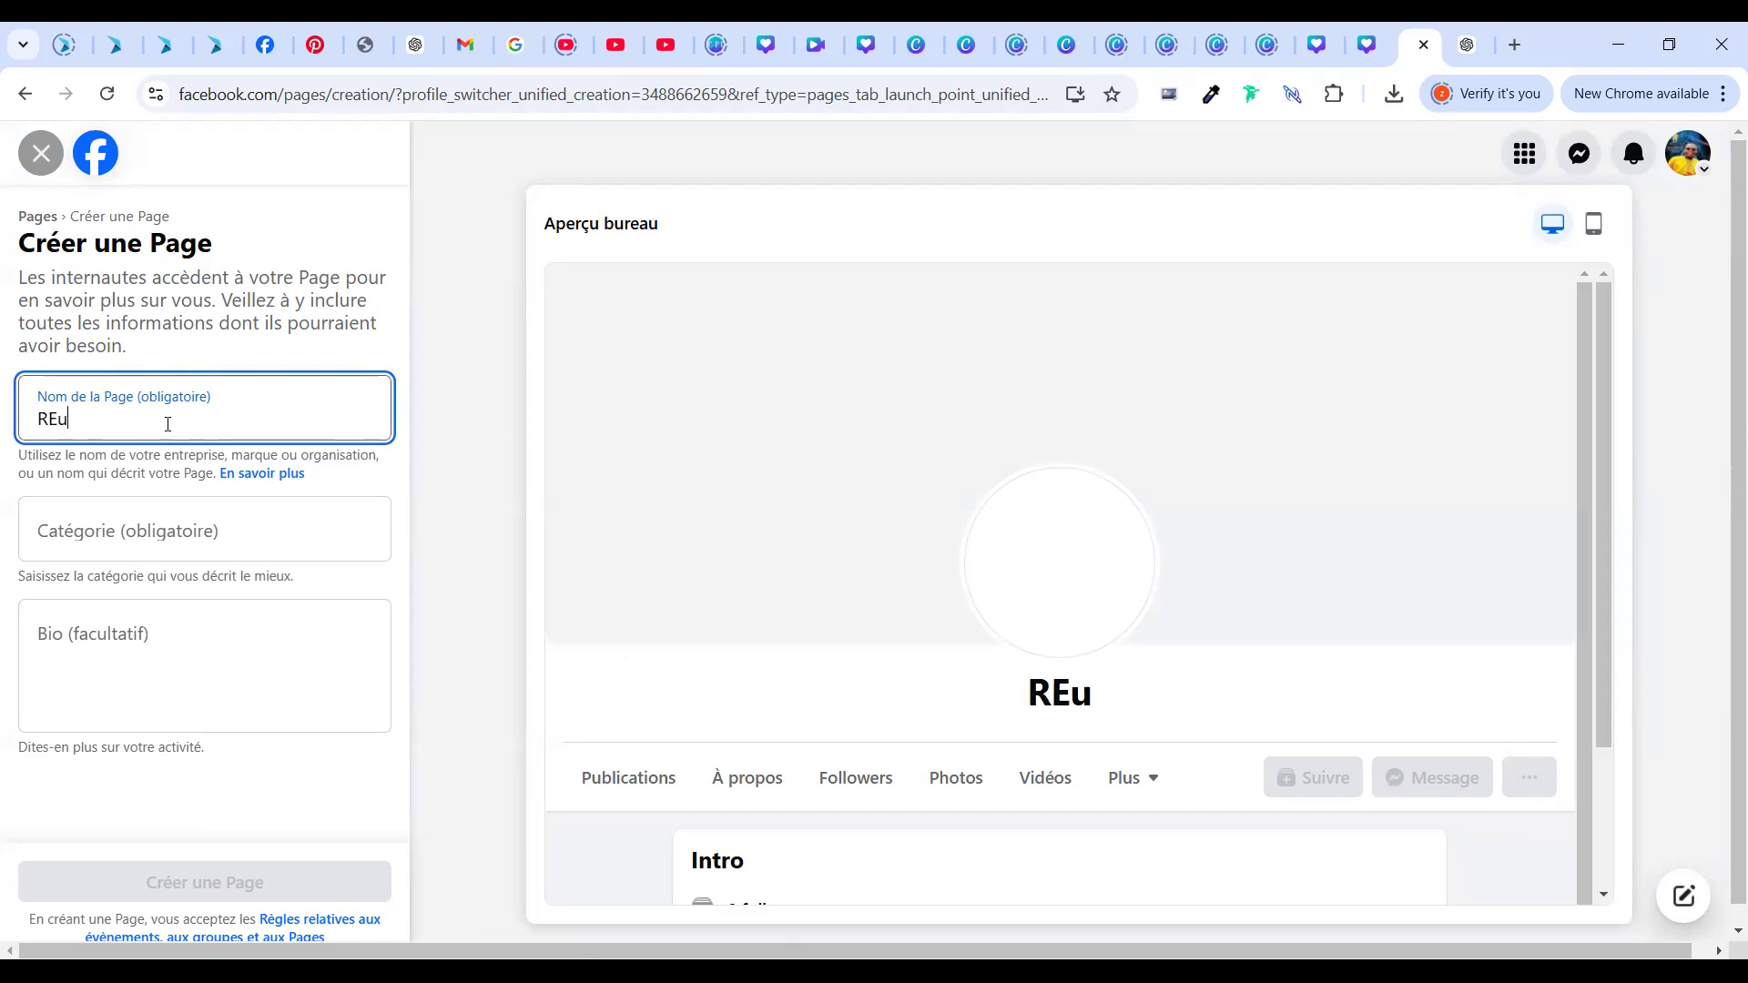
{"action": "type", "text": "ssite"}
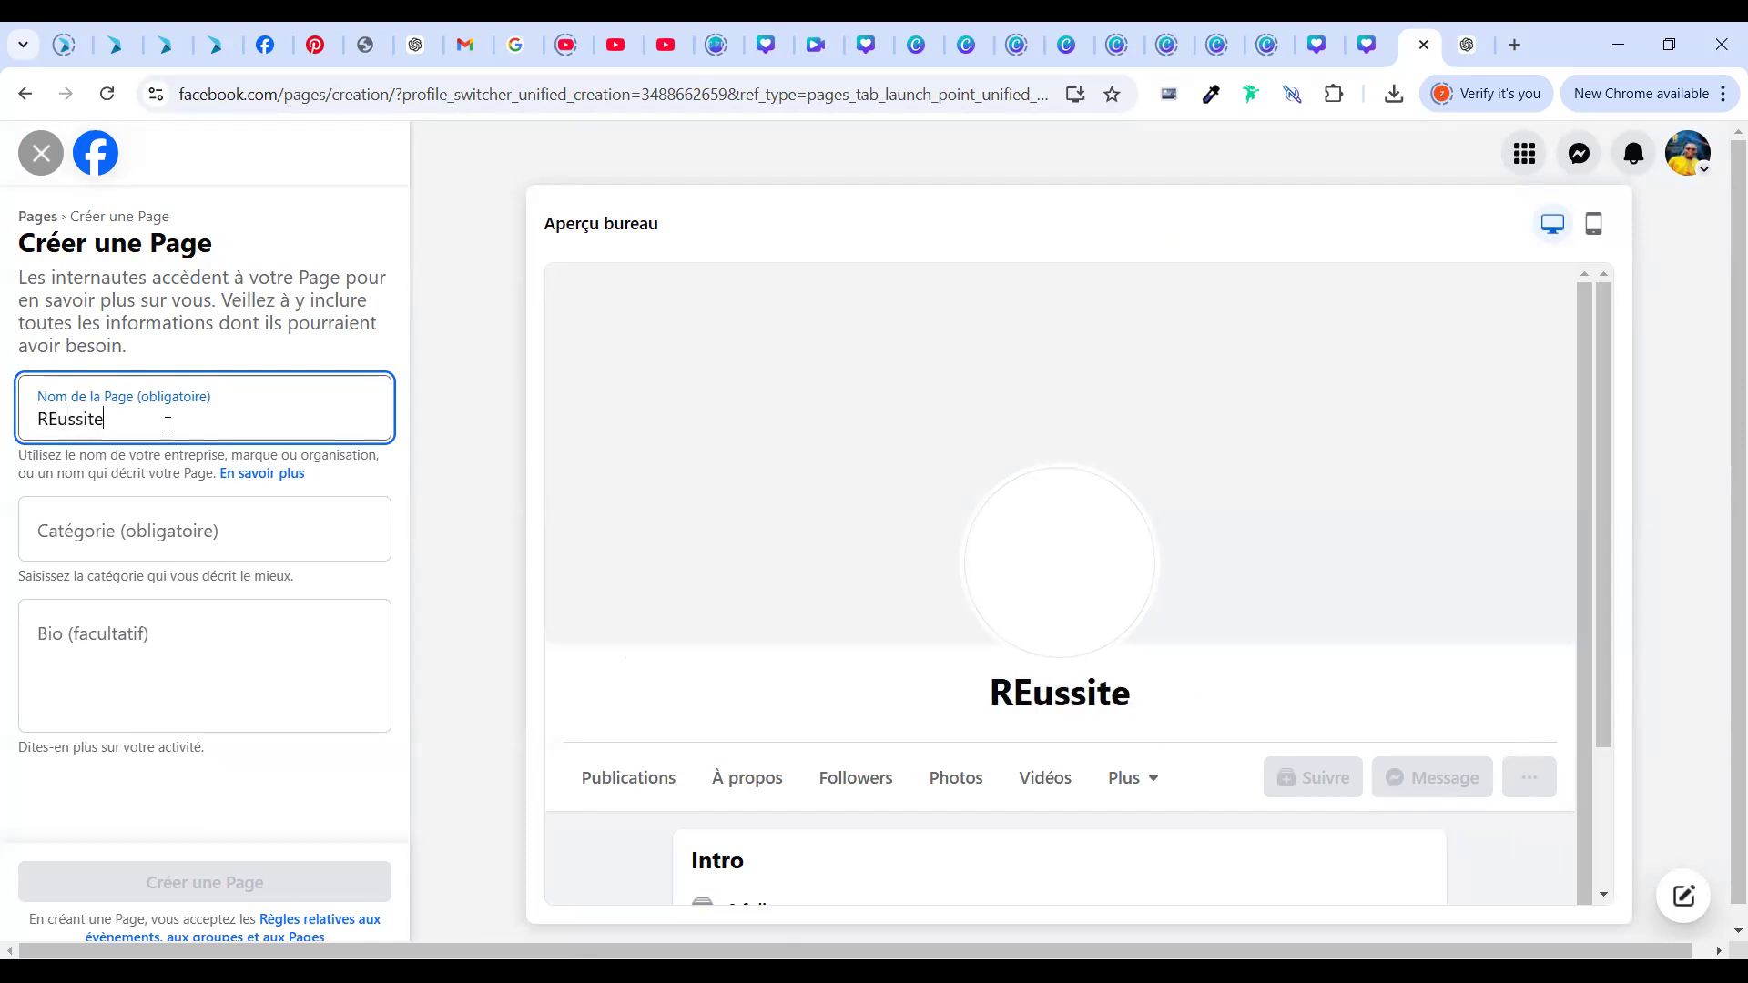
{"action": "key", "text": "BackSpace"}
{"action": "key", "text": "BackSpace"}
{"action": "key", "text": "BackSpace"}
{"action": "key", "text": "BackSpace"}
{"action": "key", "text": "BackSpace"}
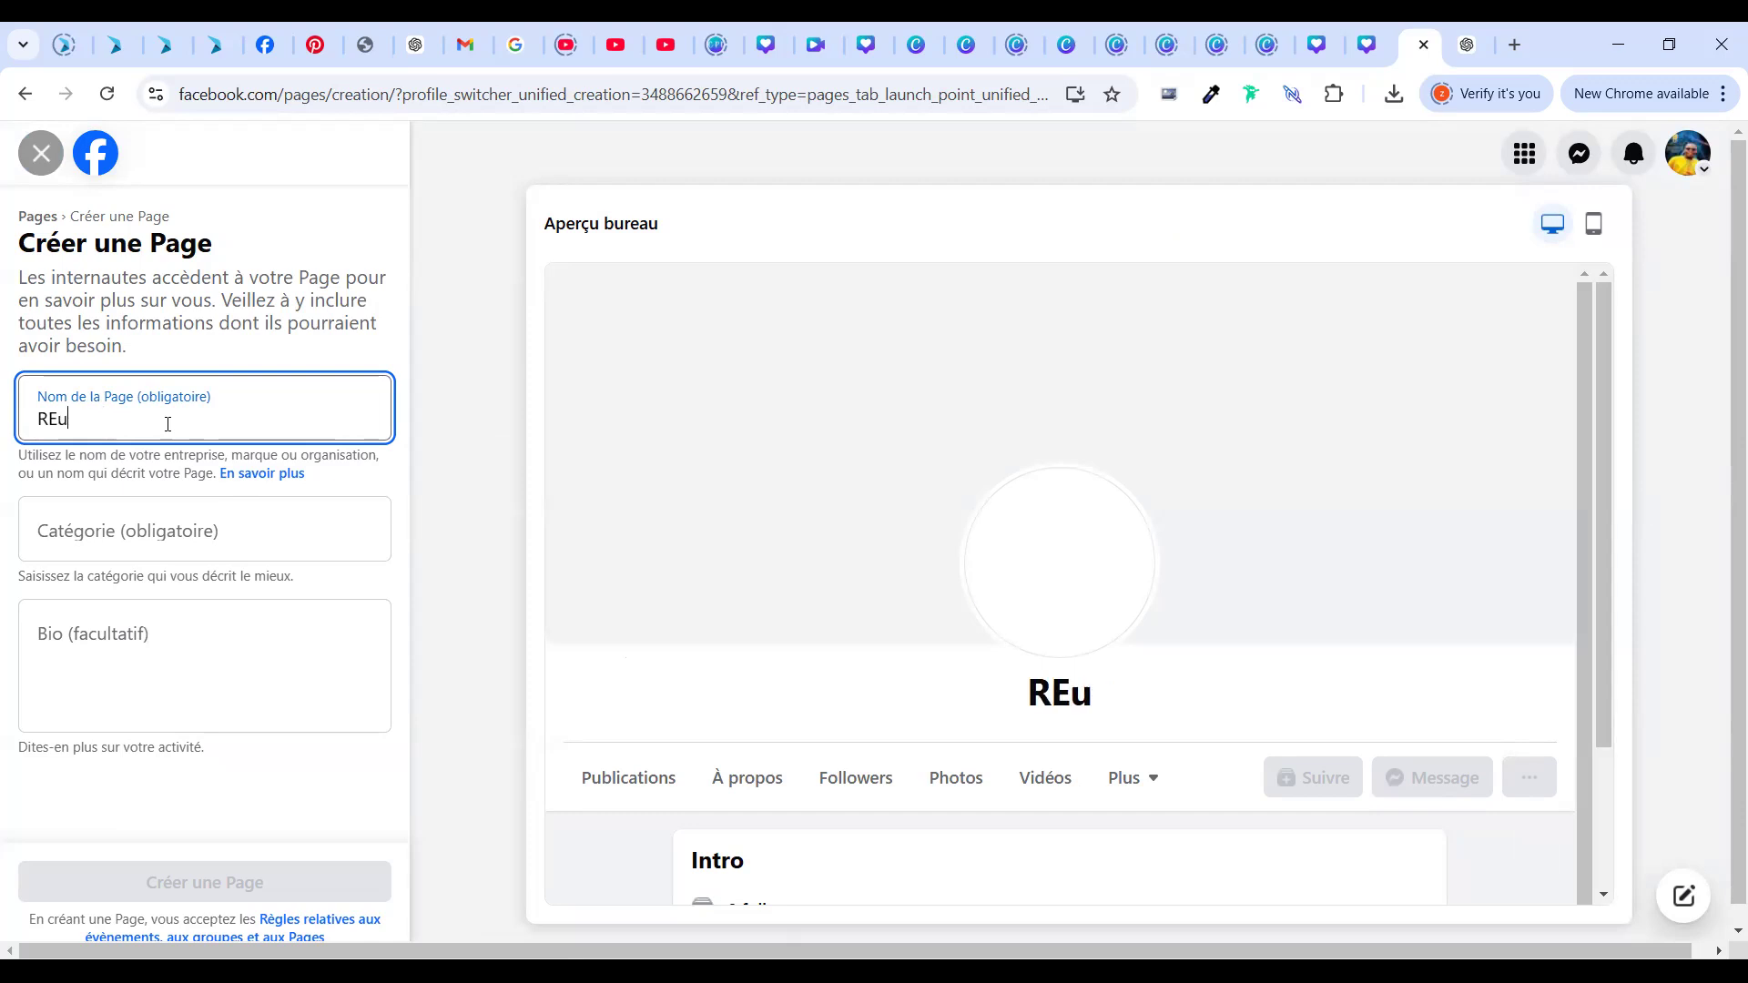
{"action": "key", "text": "BackSpace"}
{"action": "key", "text": "BackSpace"}
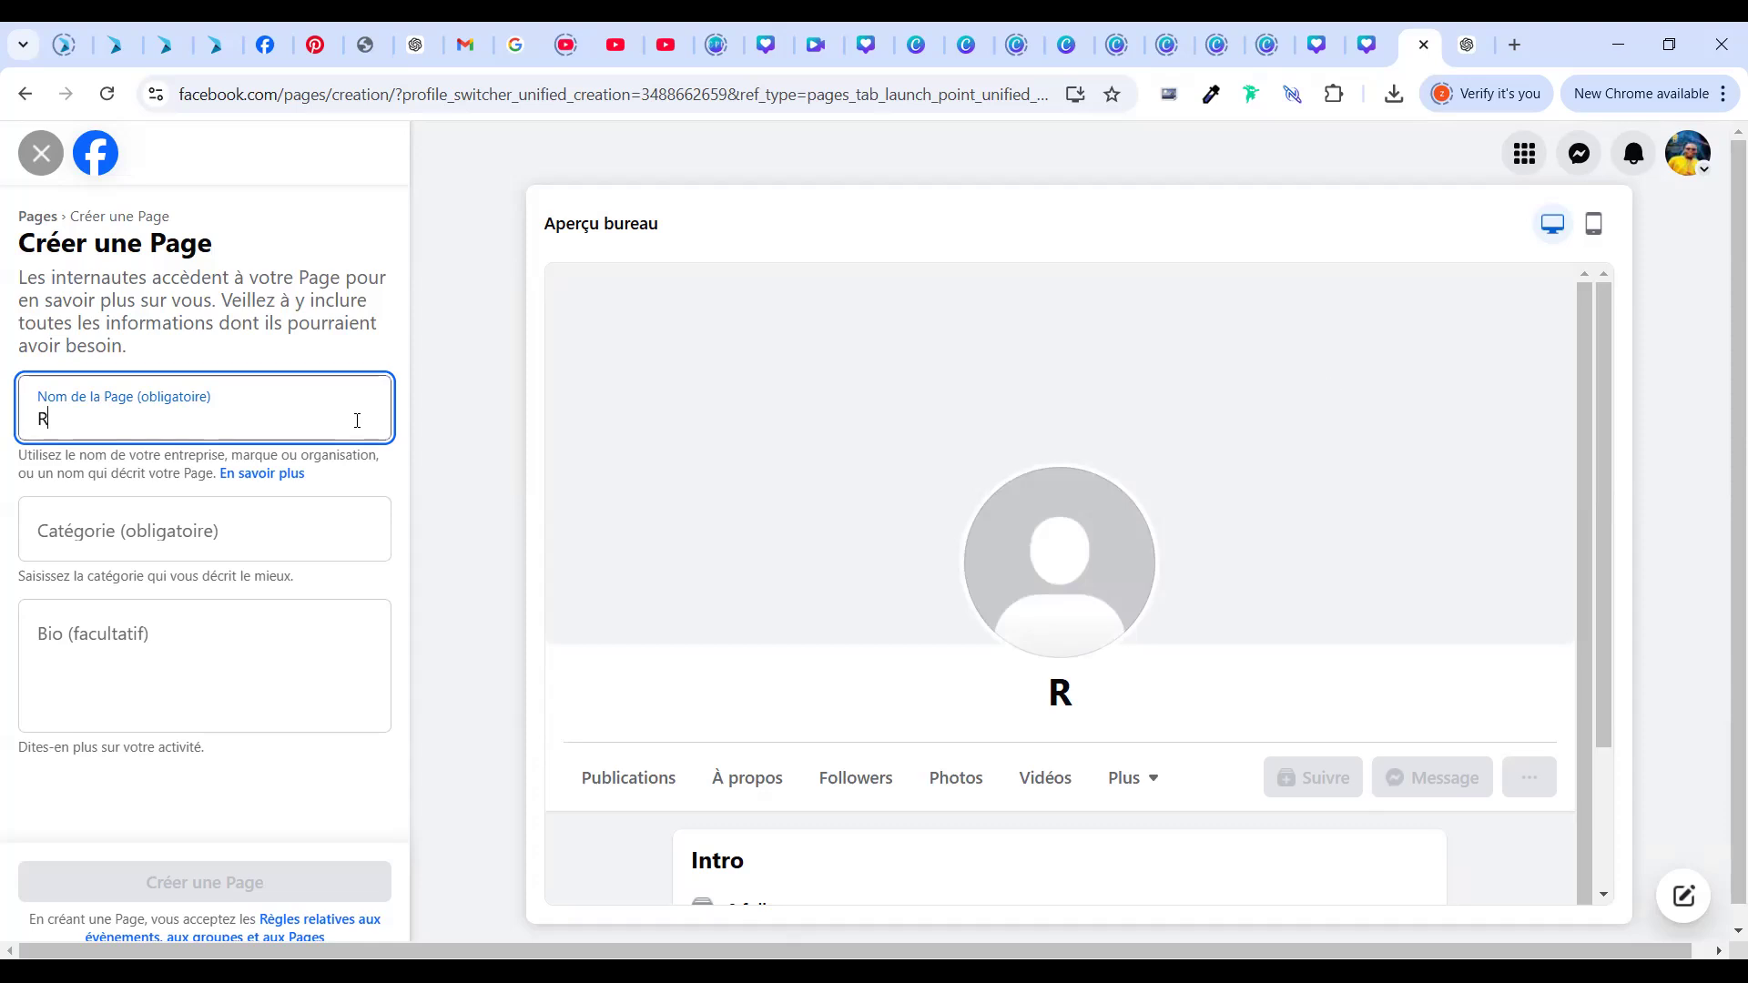
{"action": "type", "text": "eu"}
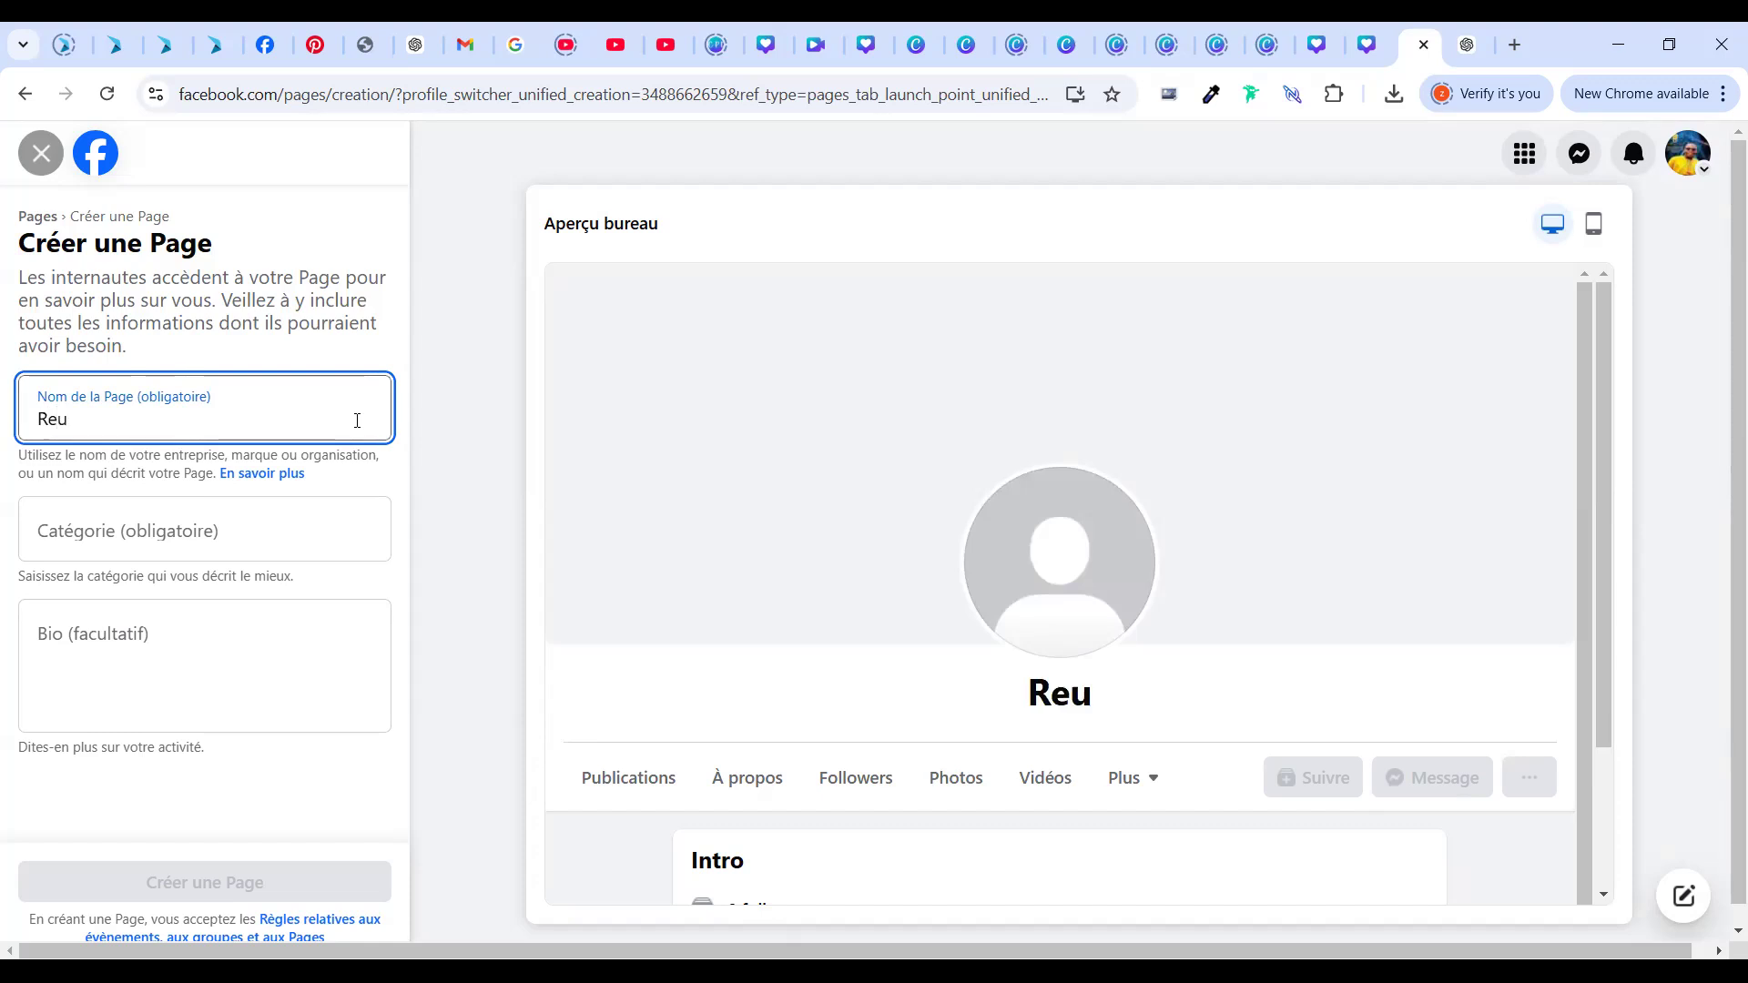
{"action": "type", "text": "ssi"}
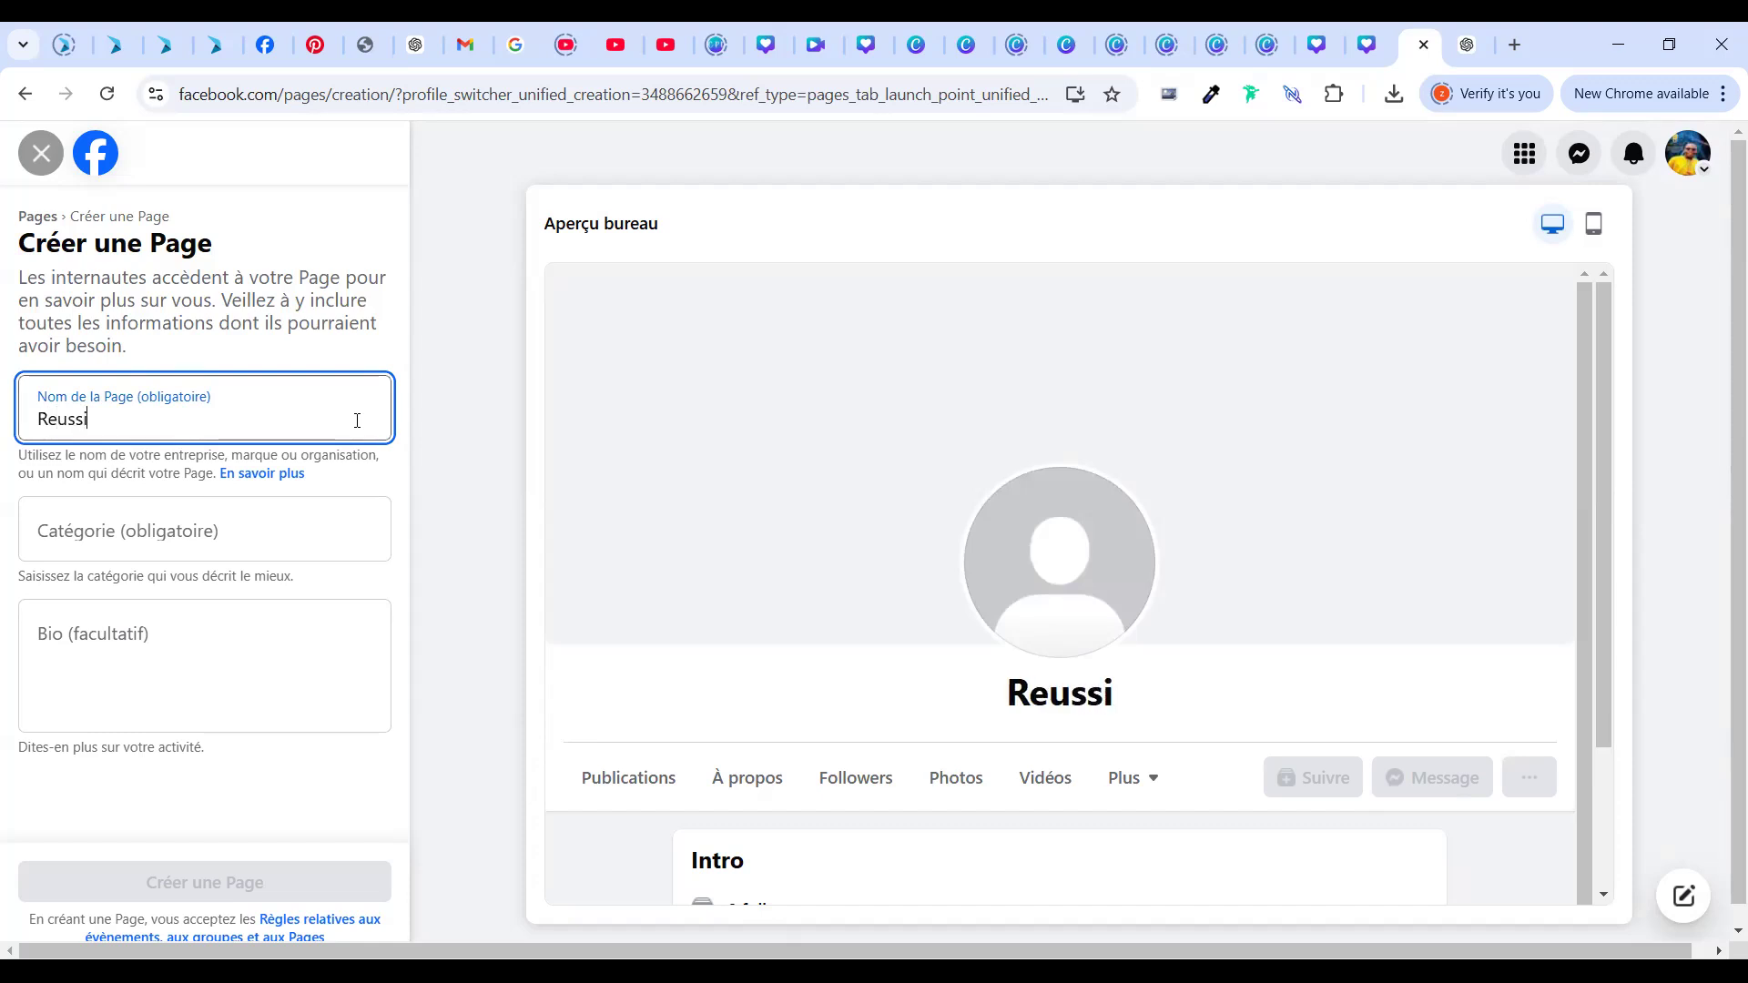
{"action": "type", "text": "te"}
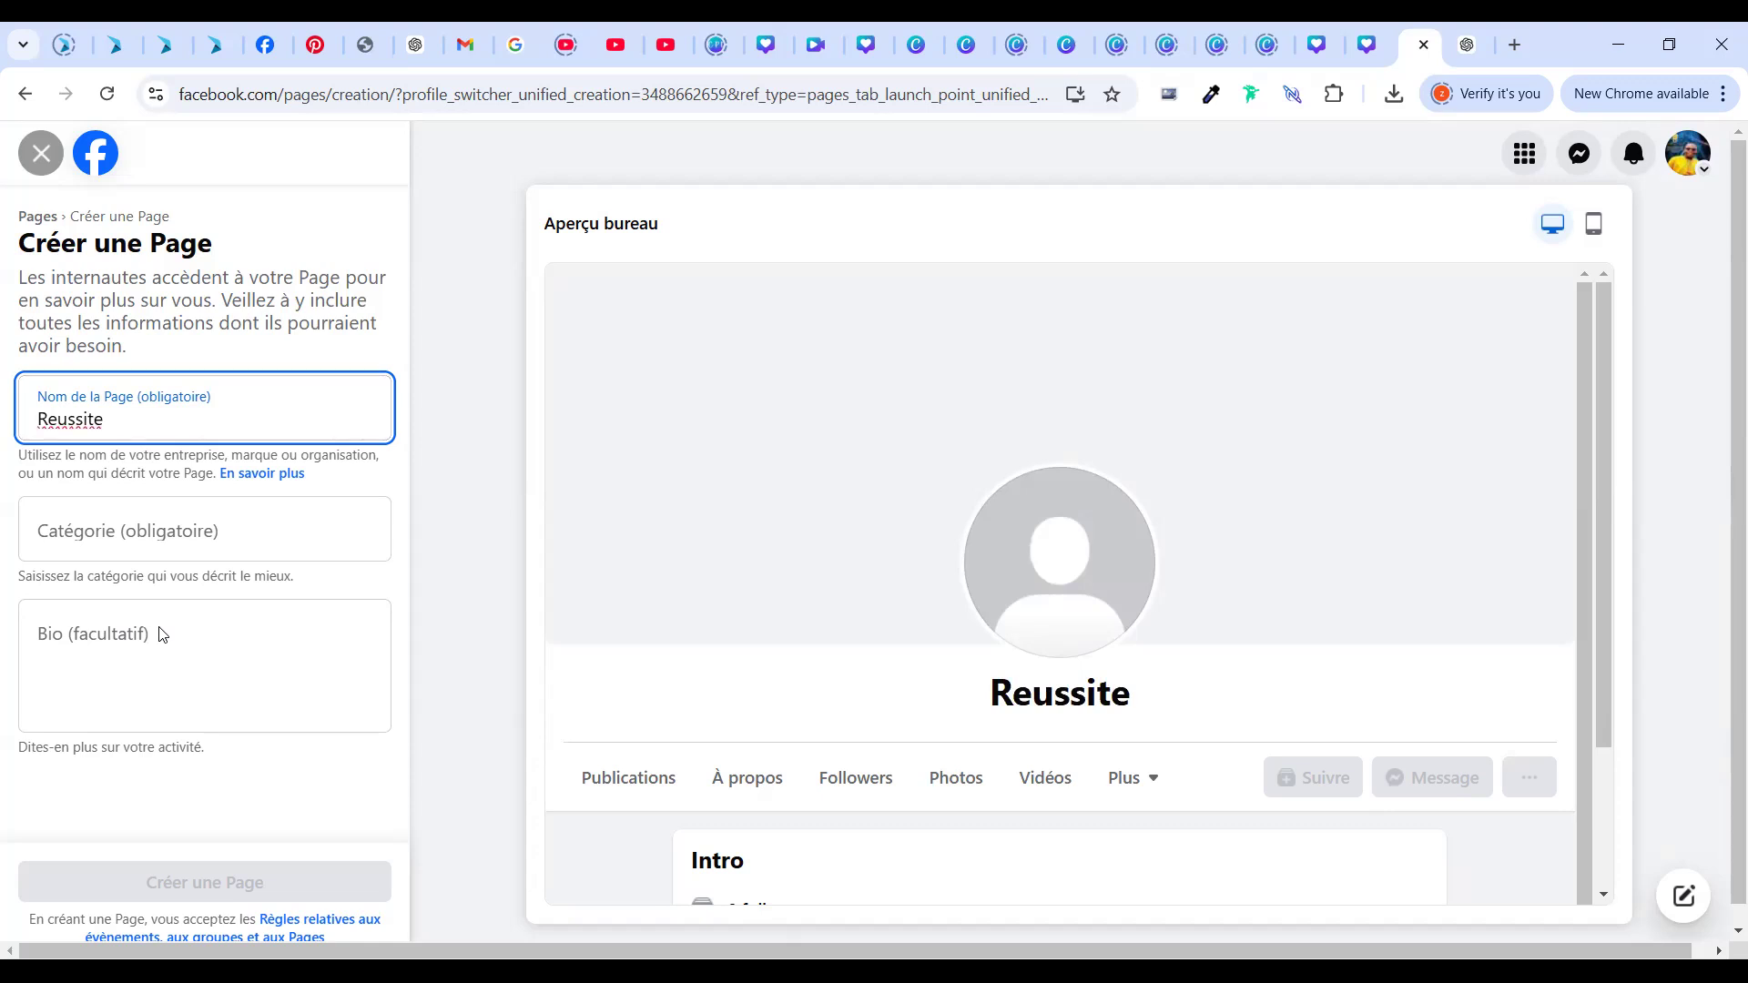
{"action": "left_click", "coordinate": [197, 542]}
Replace the plain e with è so the name reads 'Rèussite'
{"action": "left_click", "coordinate": [82, 422]}
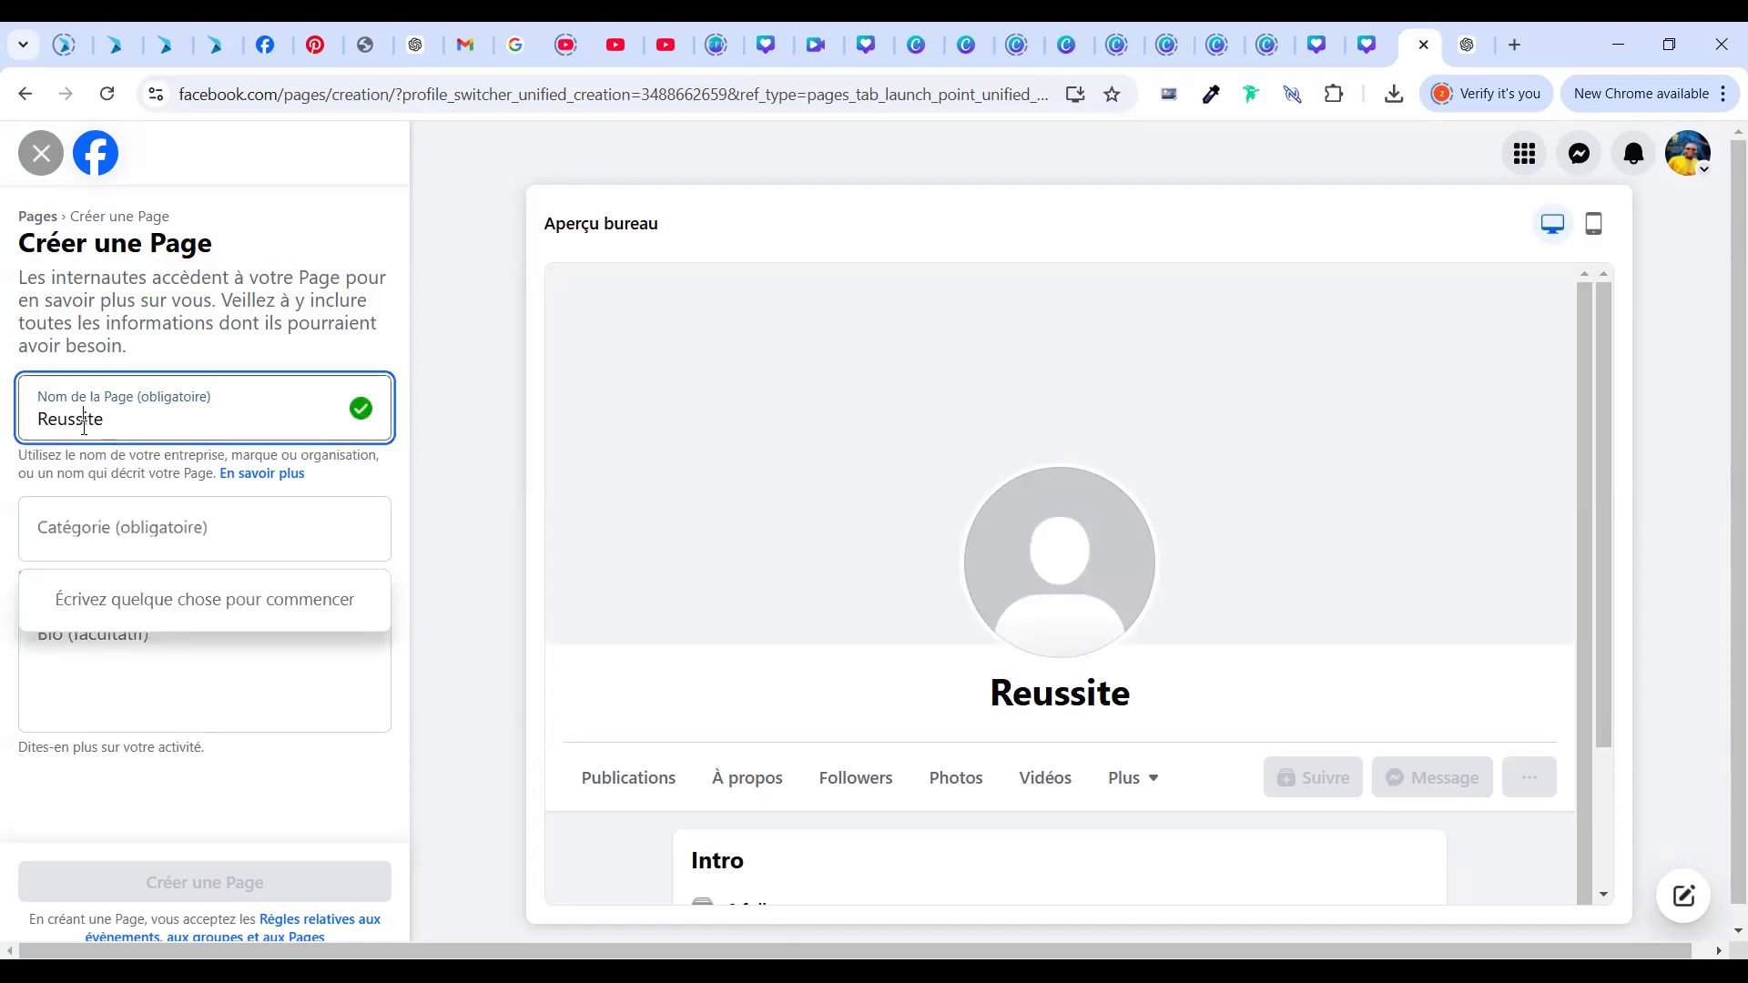
{"action": "left_click", "coordinate": [56, 420]}
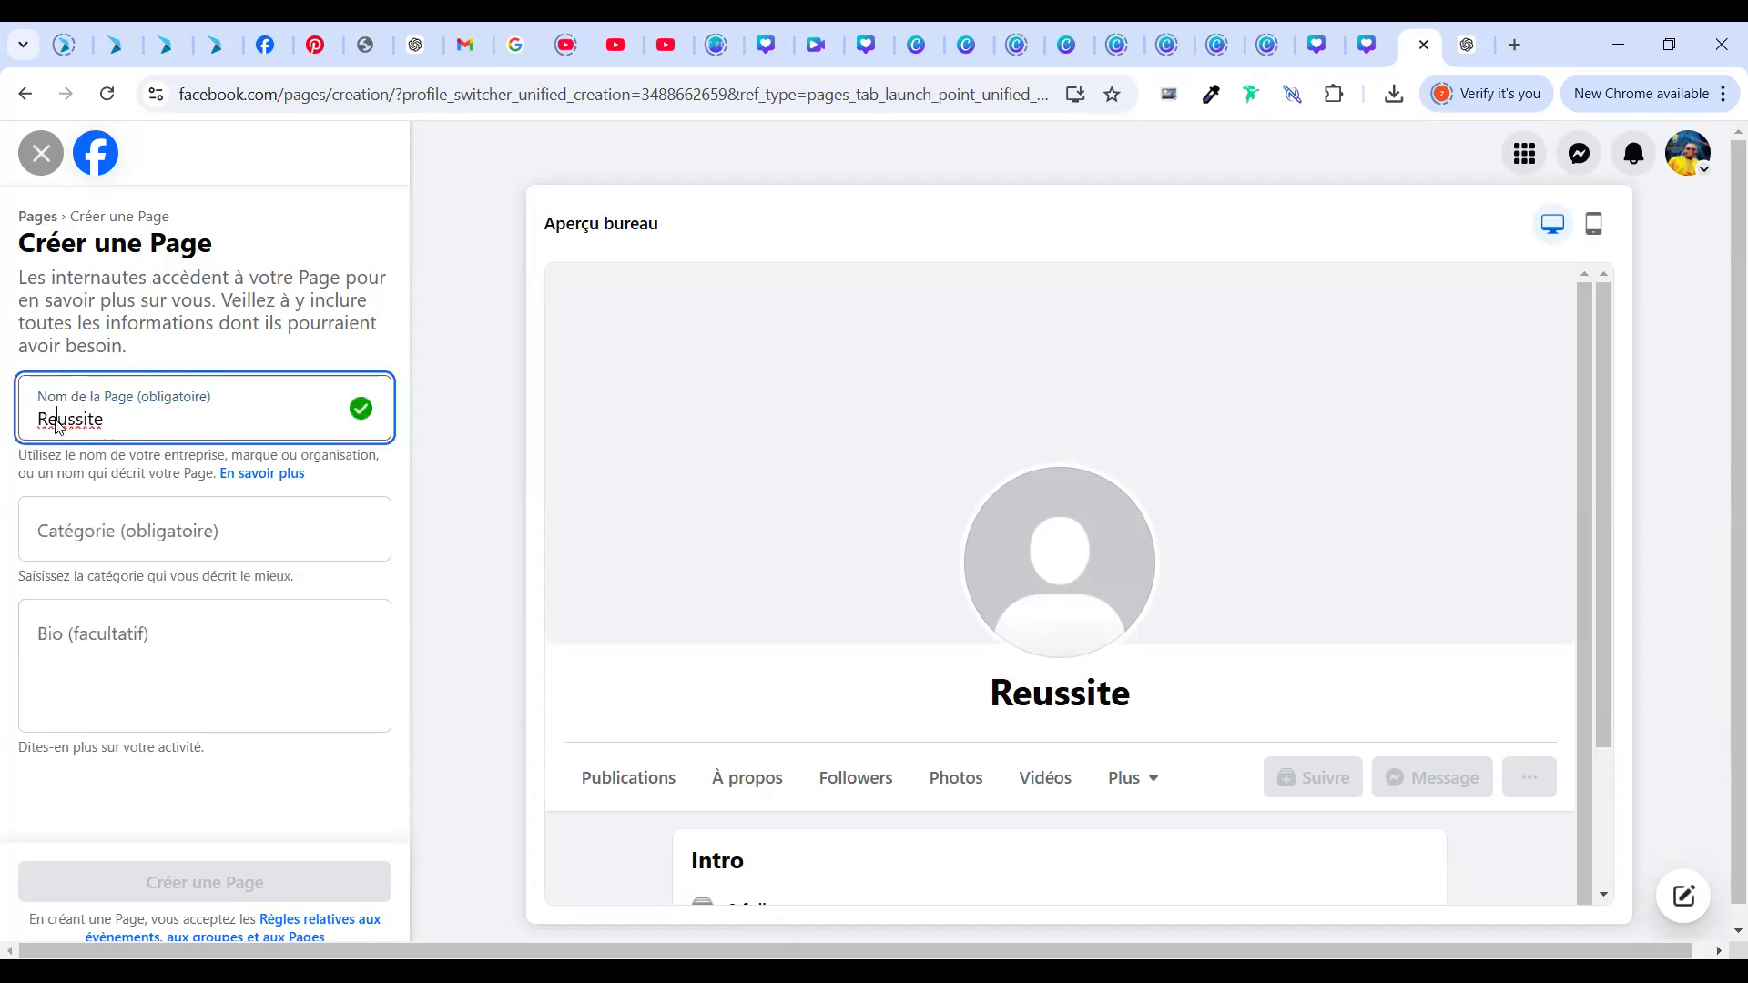
{"action": "right_click", "coordinate": [40, 397]}
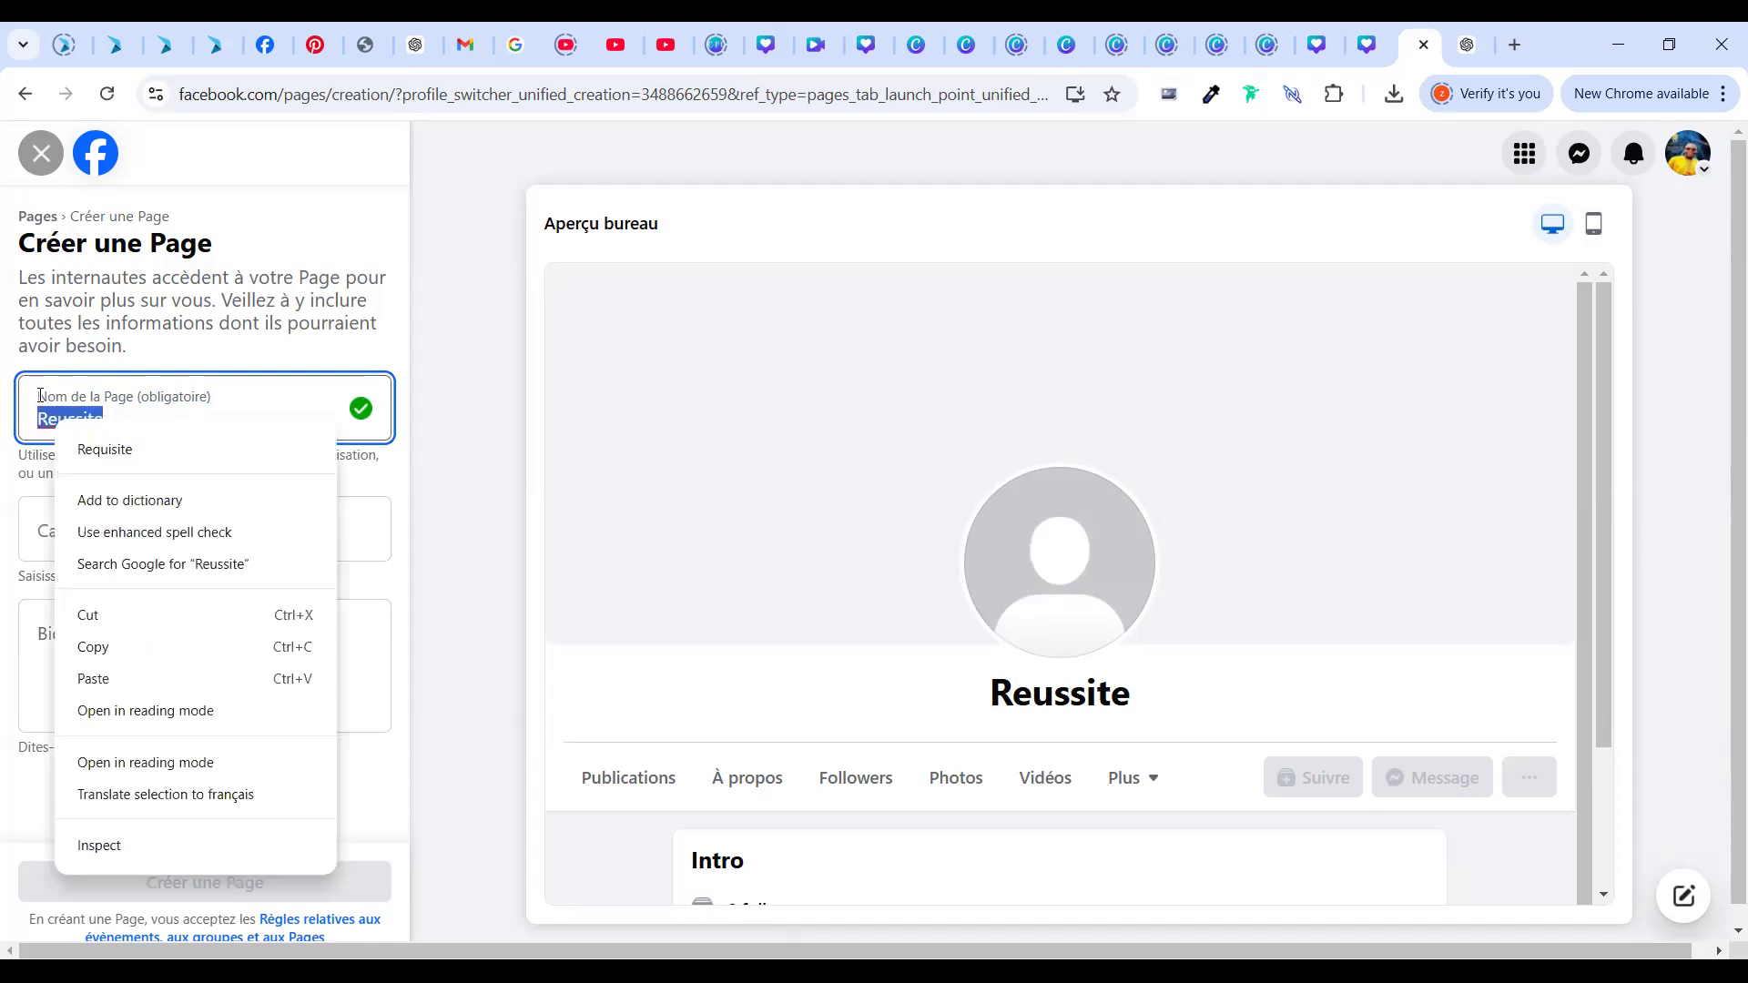
{"action": "left_click", "coordinate": [52, 417]}
{"action": "left_click", "coordinate": [54, 418]}
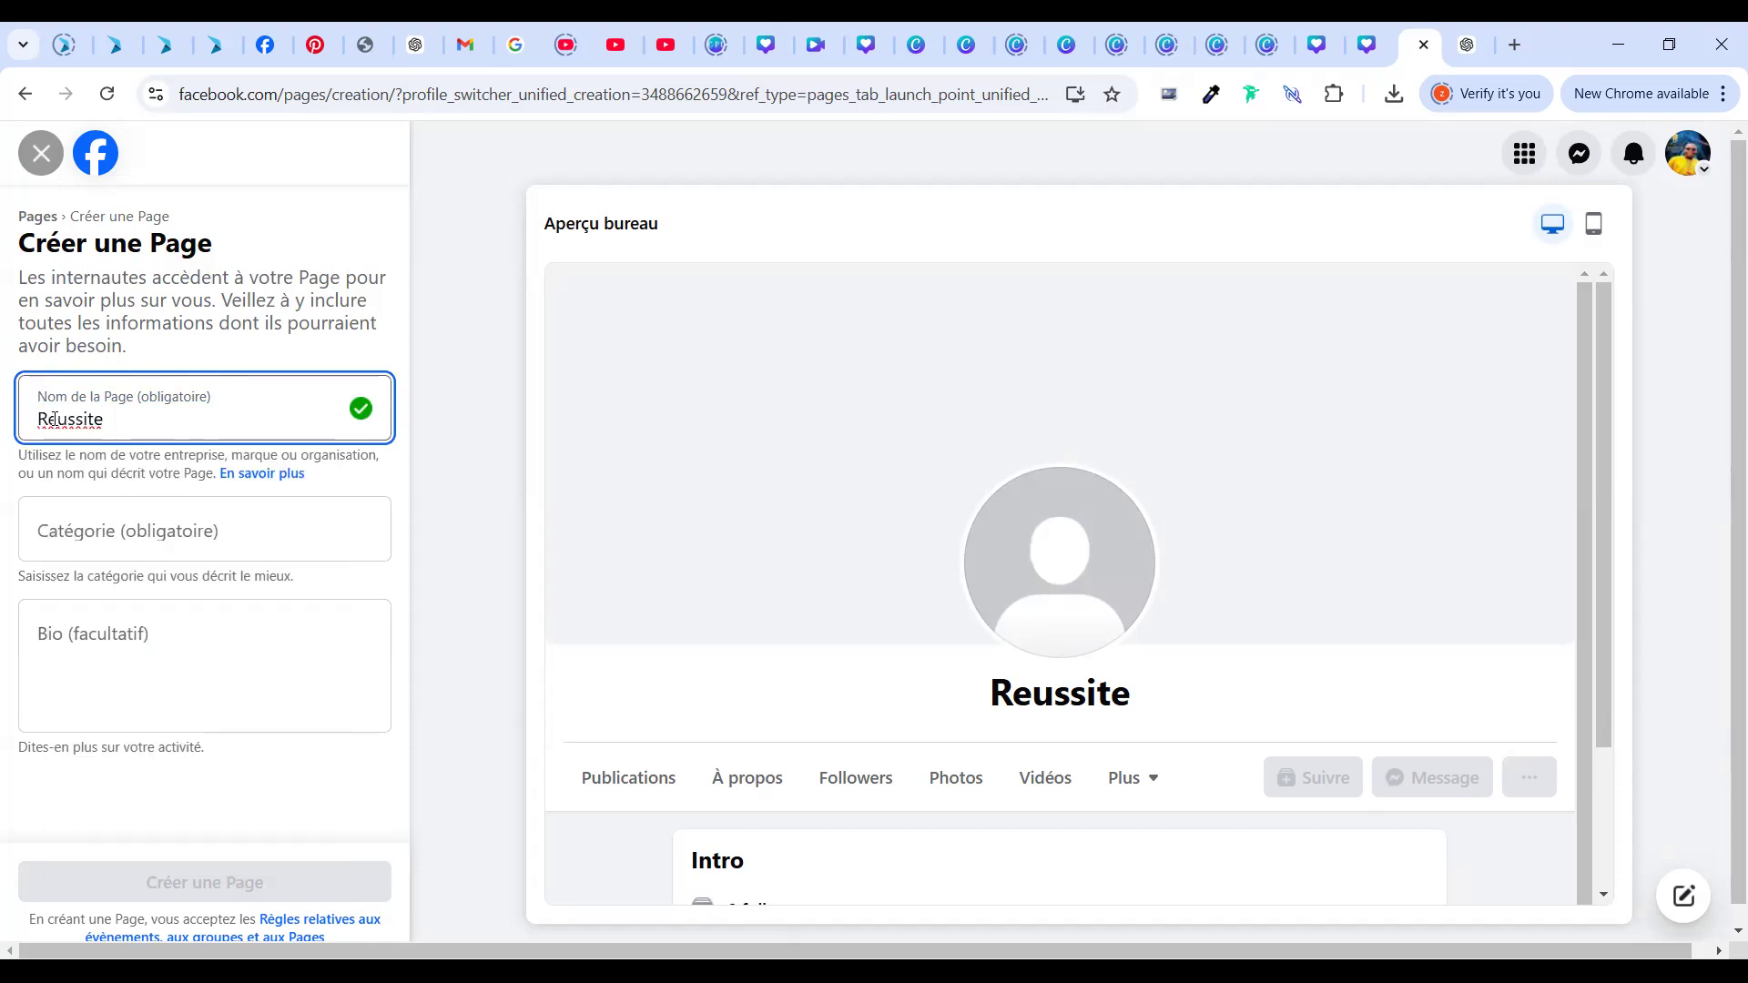
{"action": "key", "text": "BackSpace"}
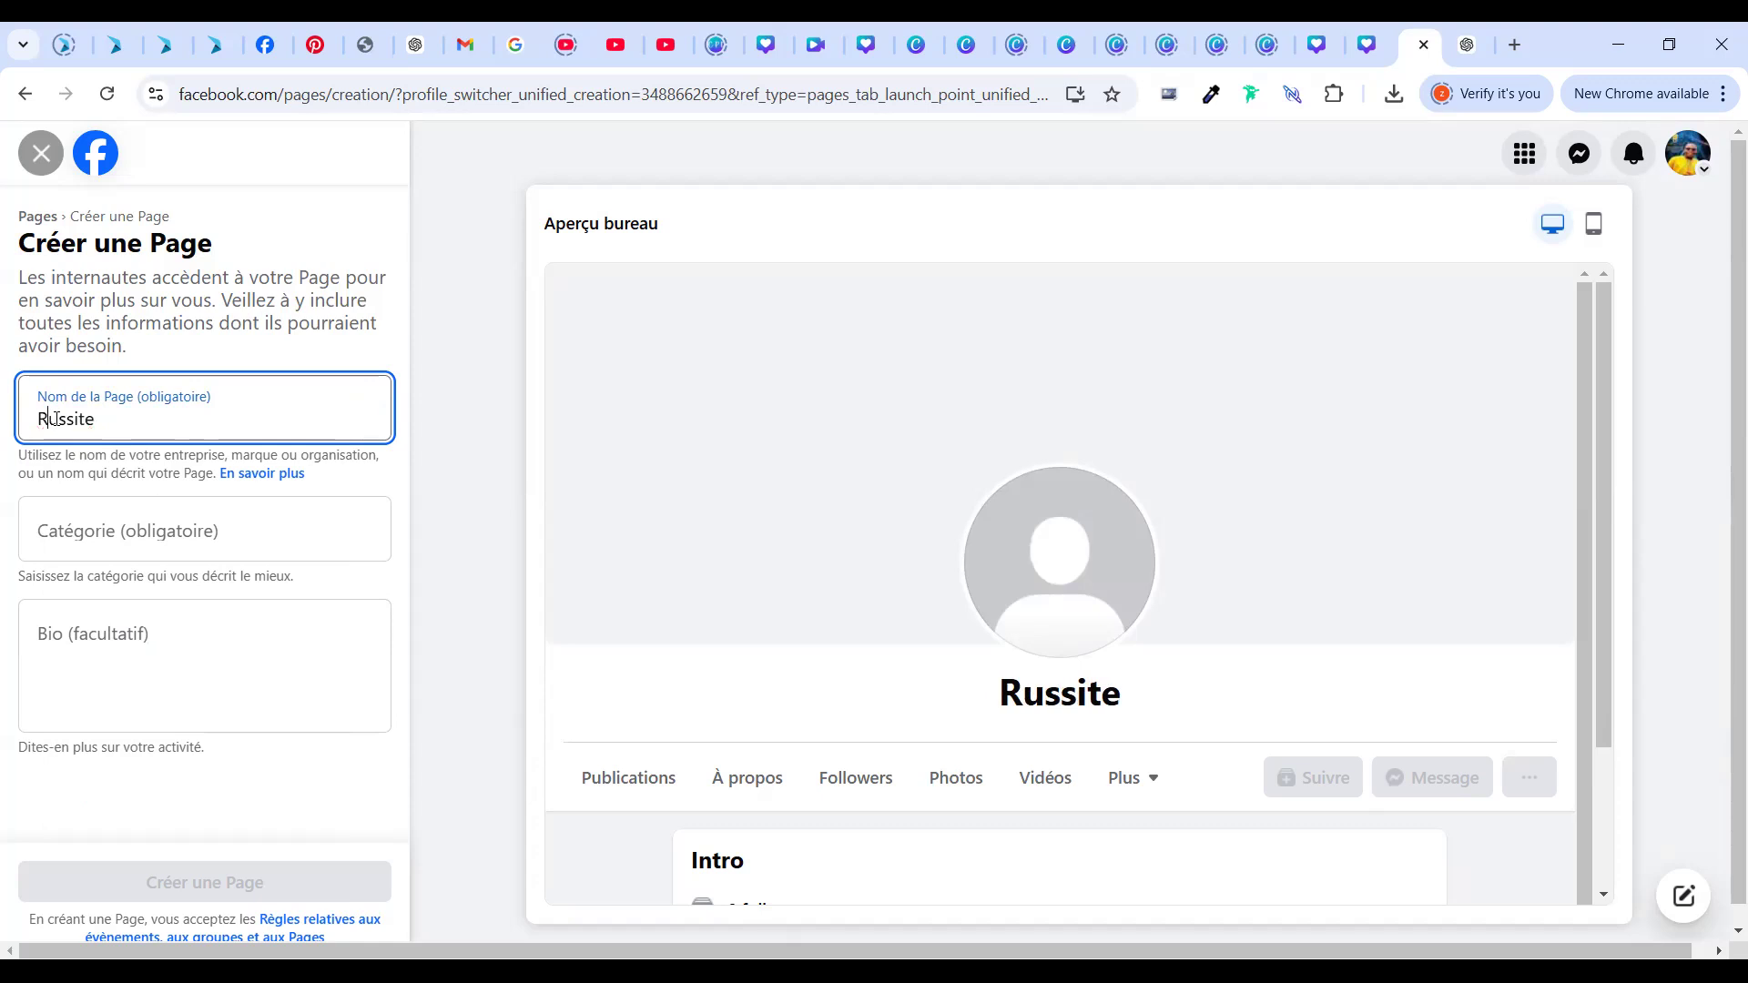
{"action": "type", "text": "è"}
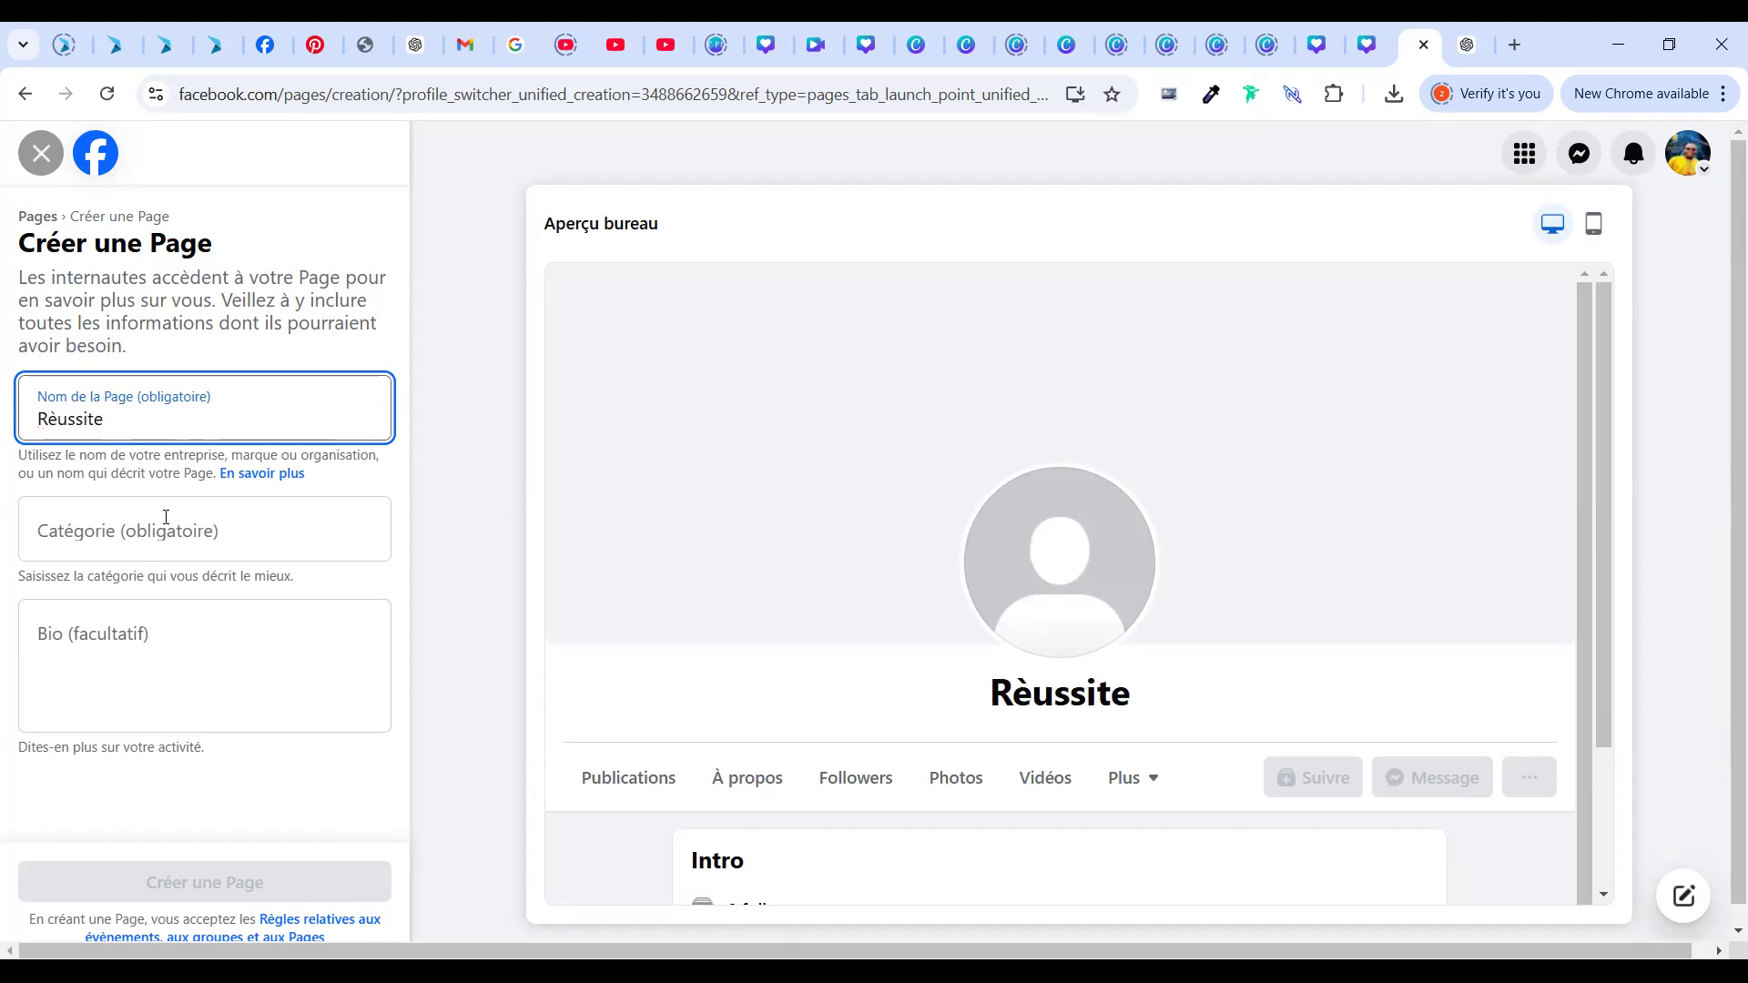
{"action": "left_click", "coordinate": [160, 556]}
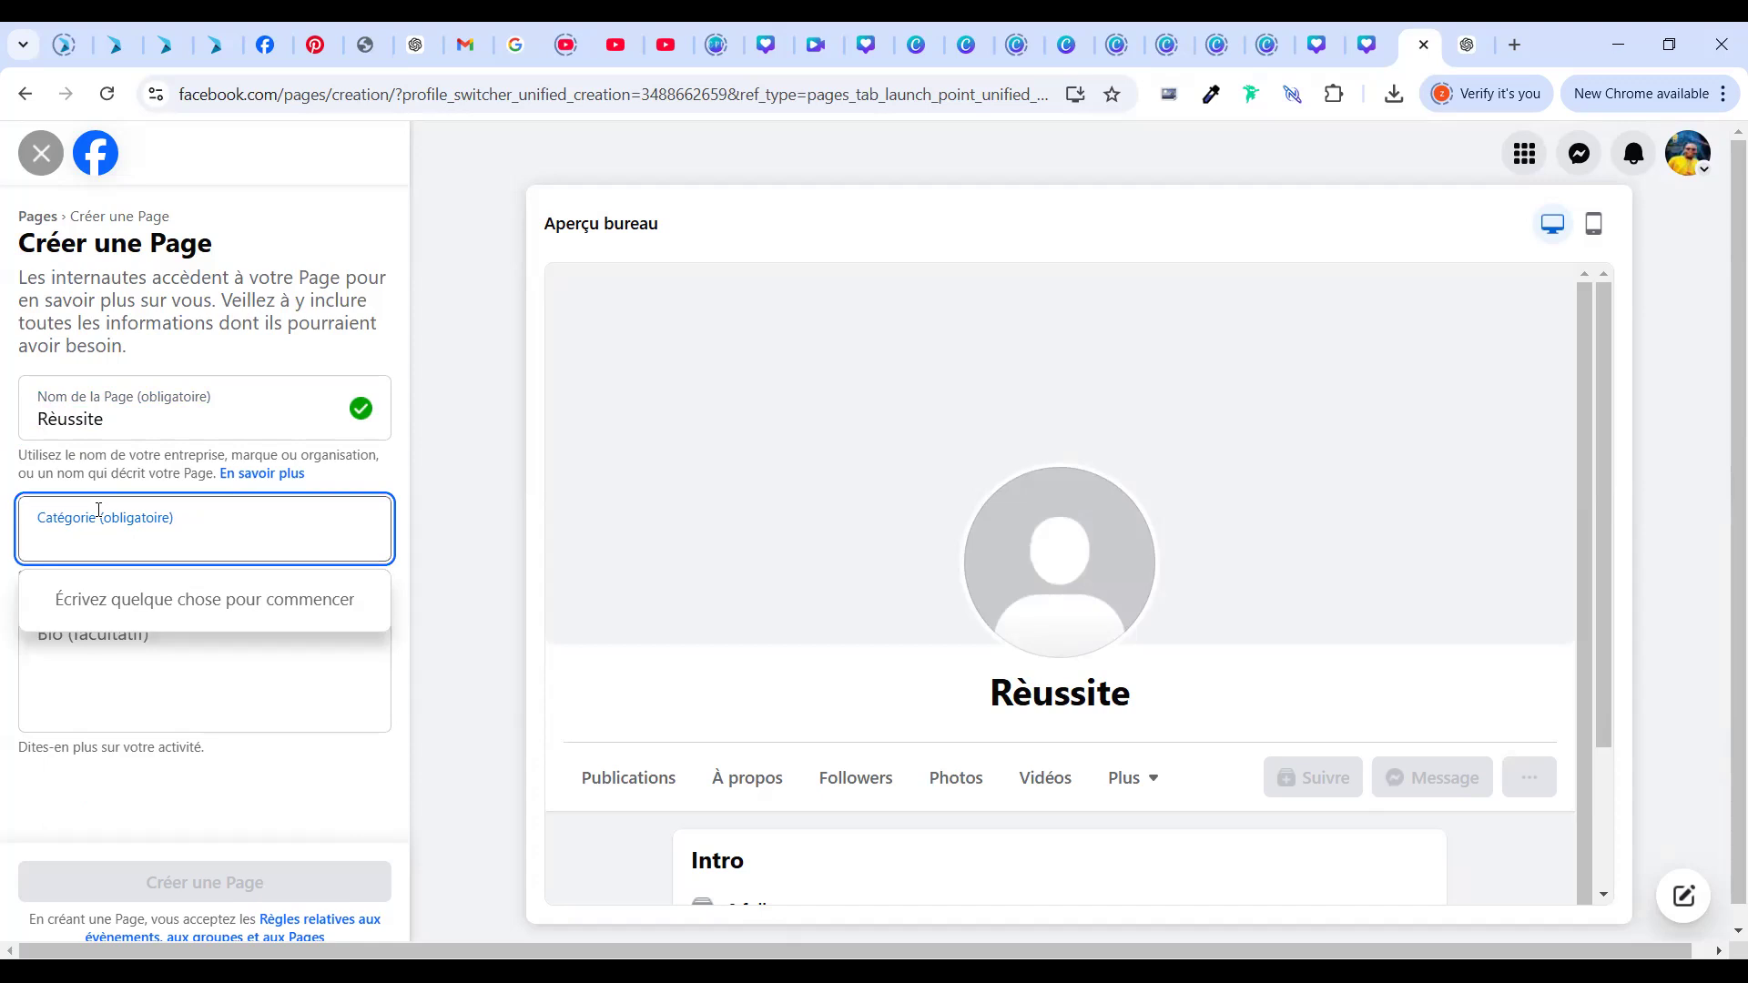
Set the category to Blog personnel from a 'blog' search, then switch to the ChatGPT tab
{"action": "type", "text": "bo"}
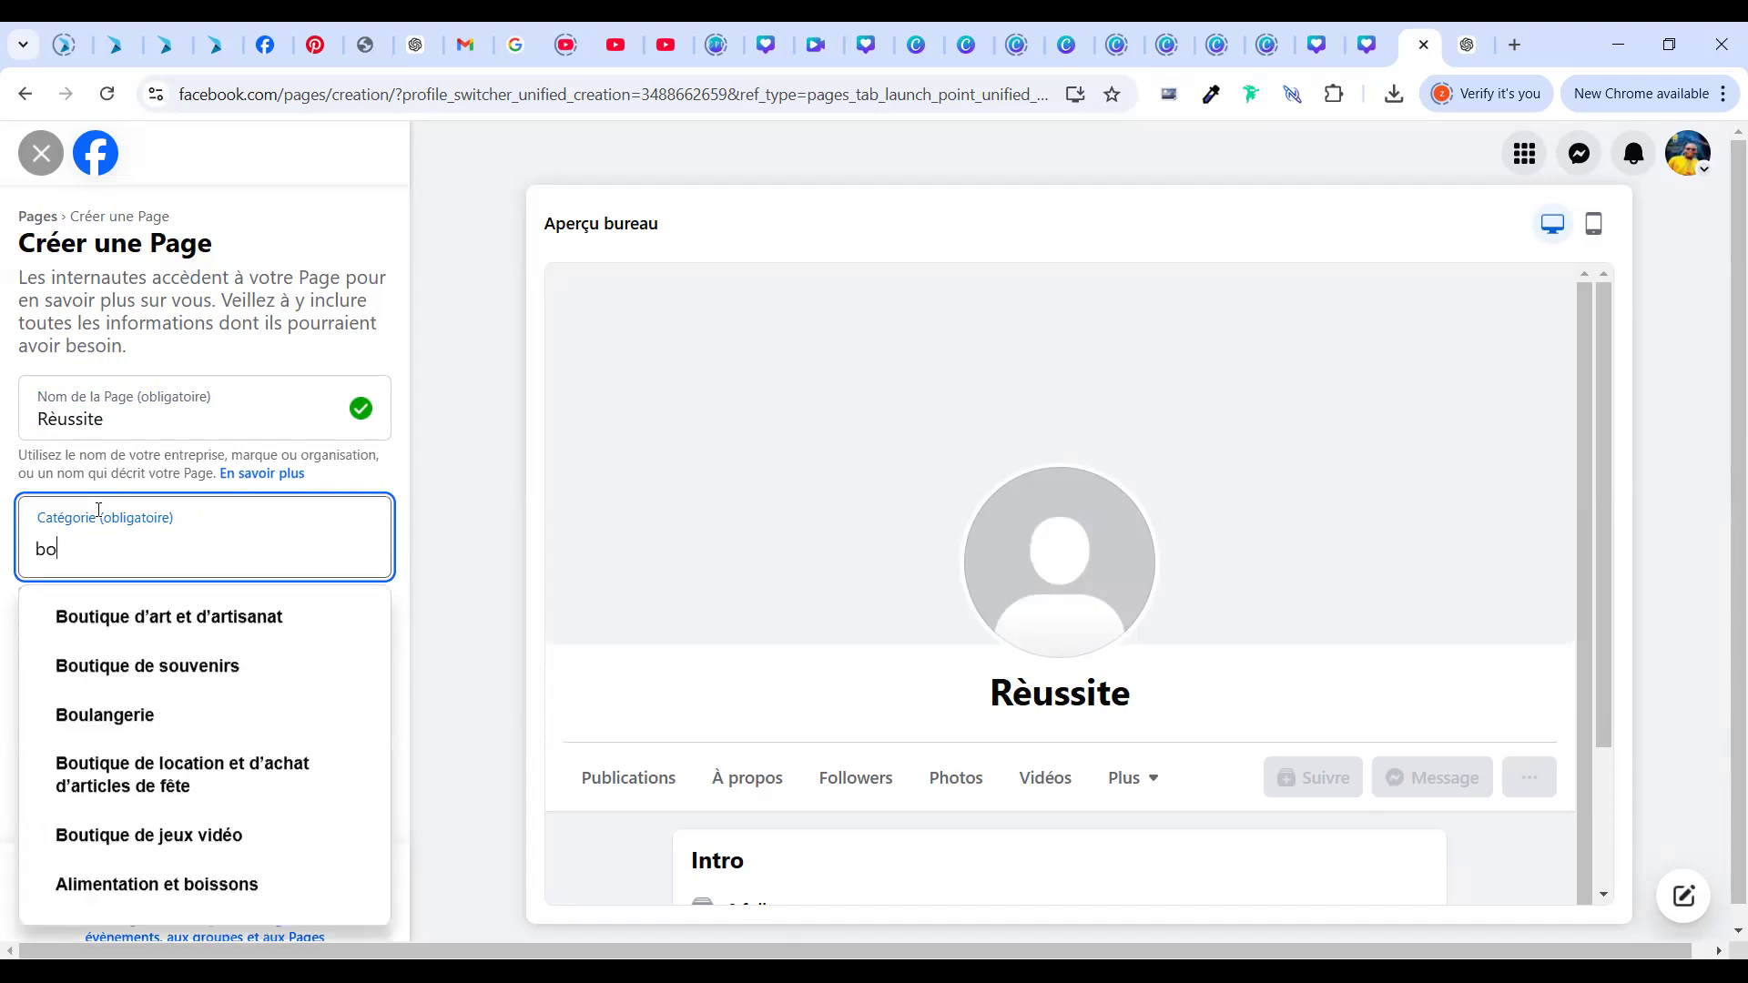
{"action": "key", "text": "BackSpace"}
{"action": "type", "text": "log"}
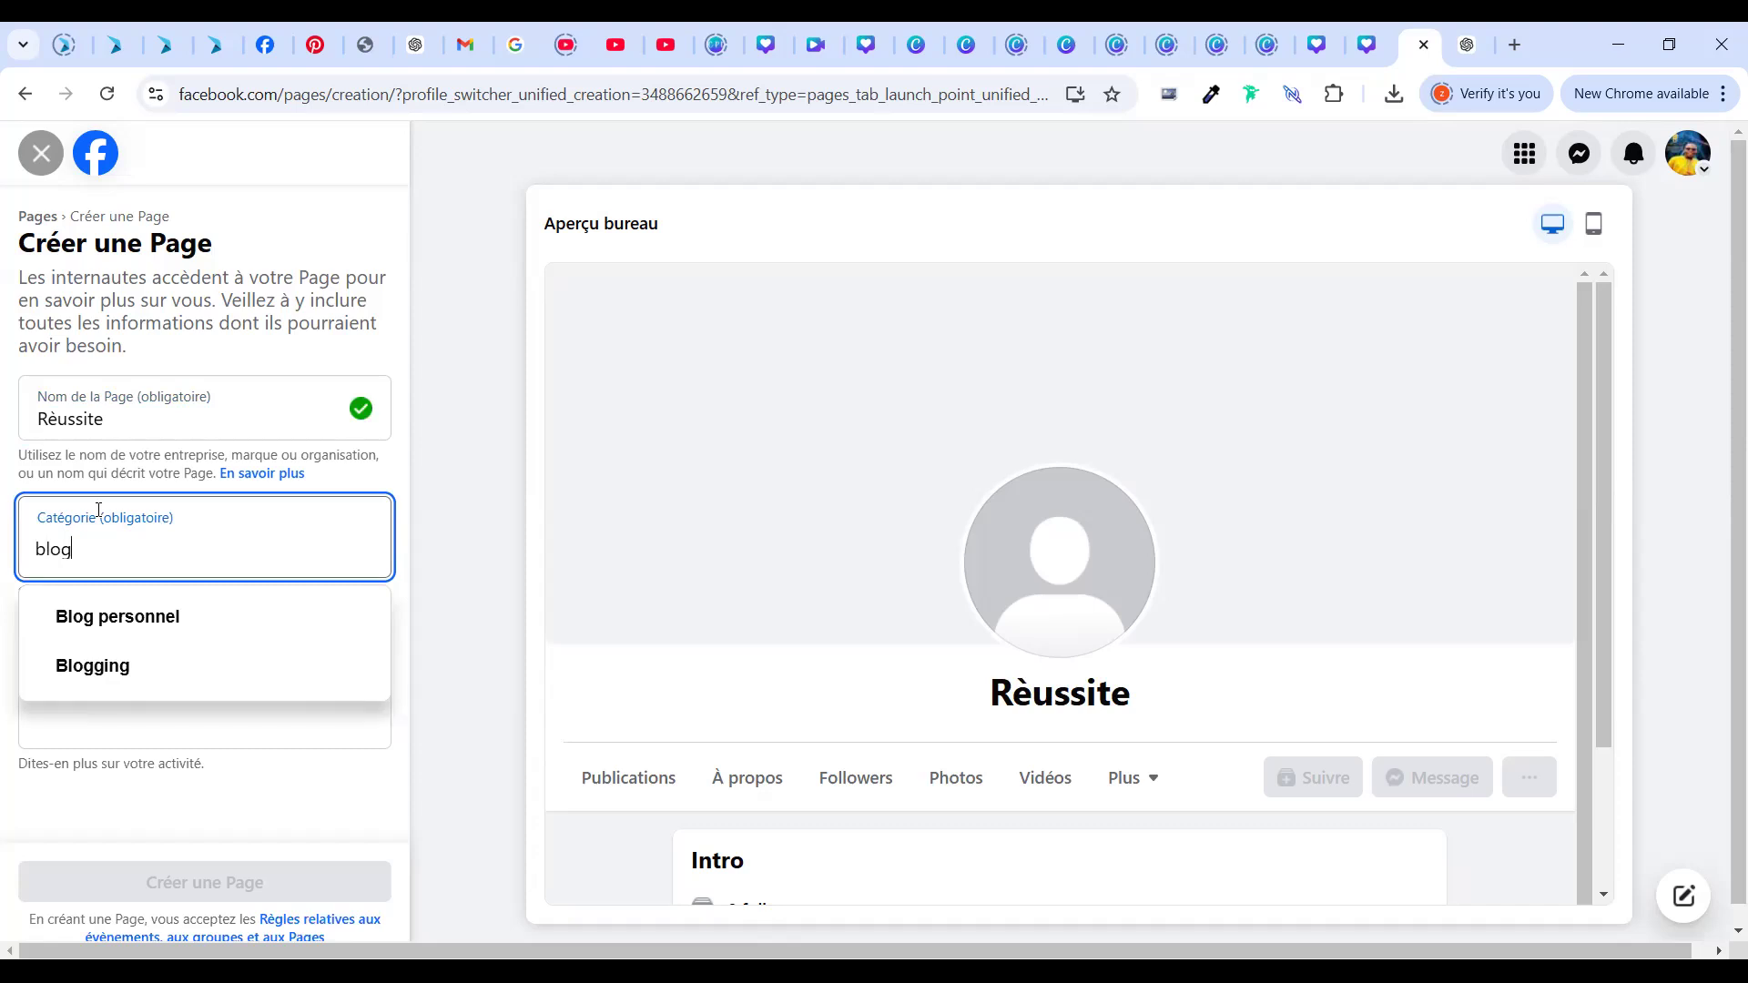
{"action": "left_click", "coordinate": [101, 616]}
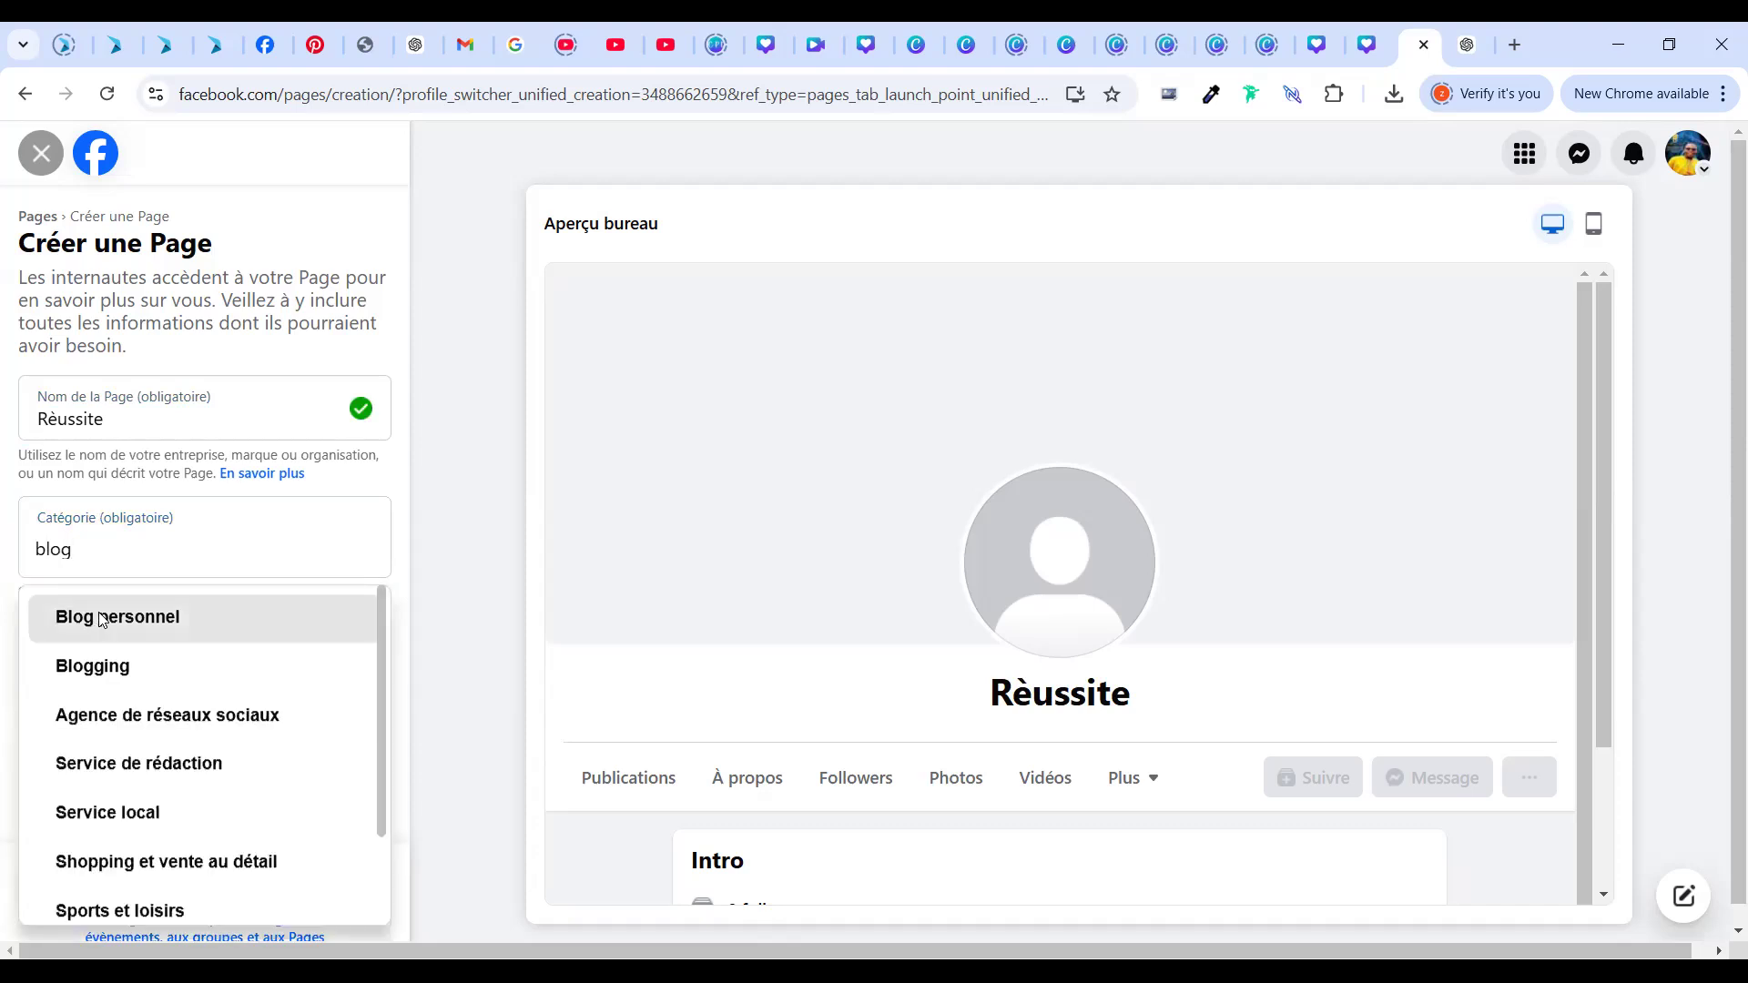
{"action": "left_click", "coordinate": [85, 619]}
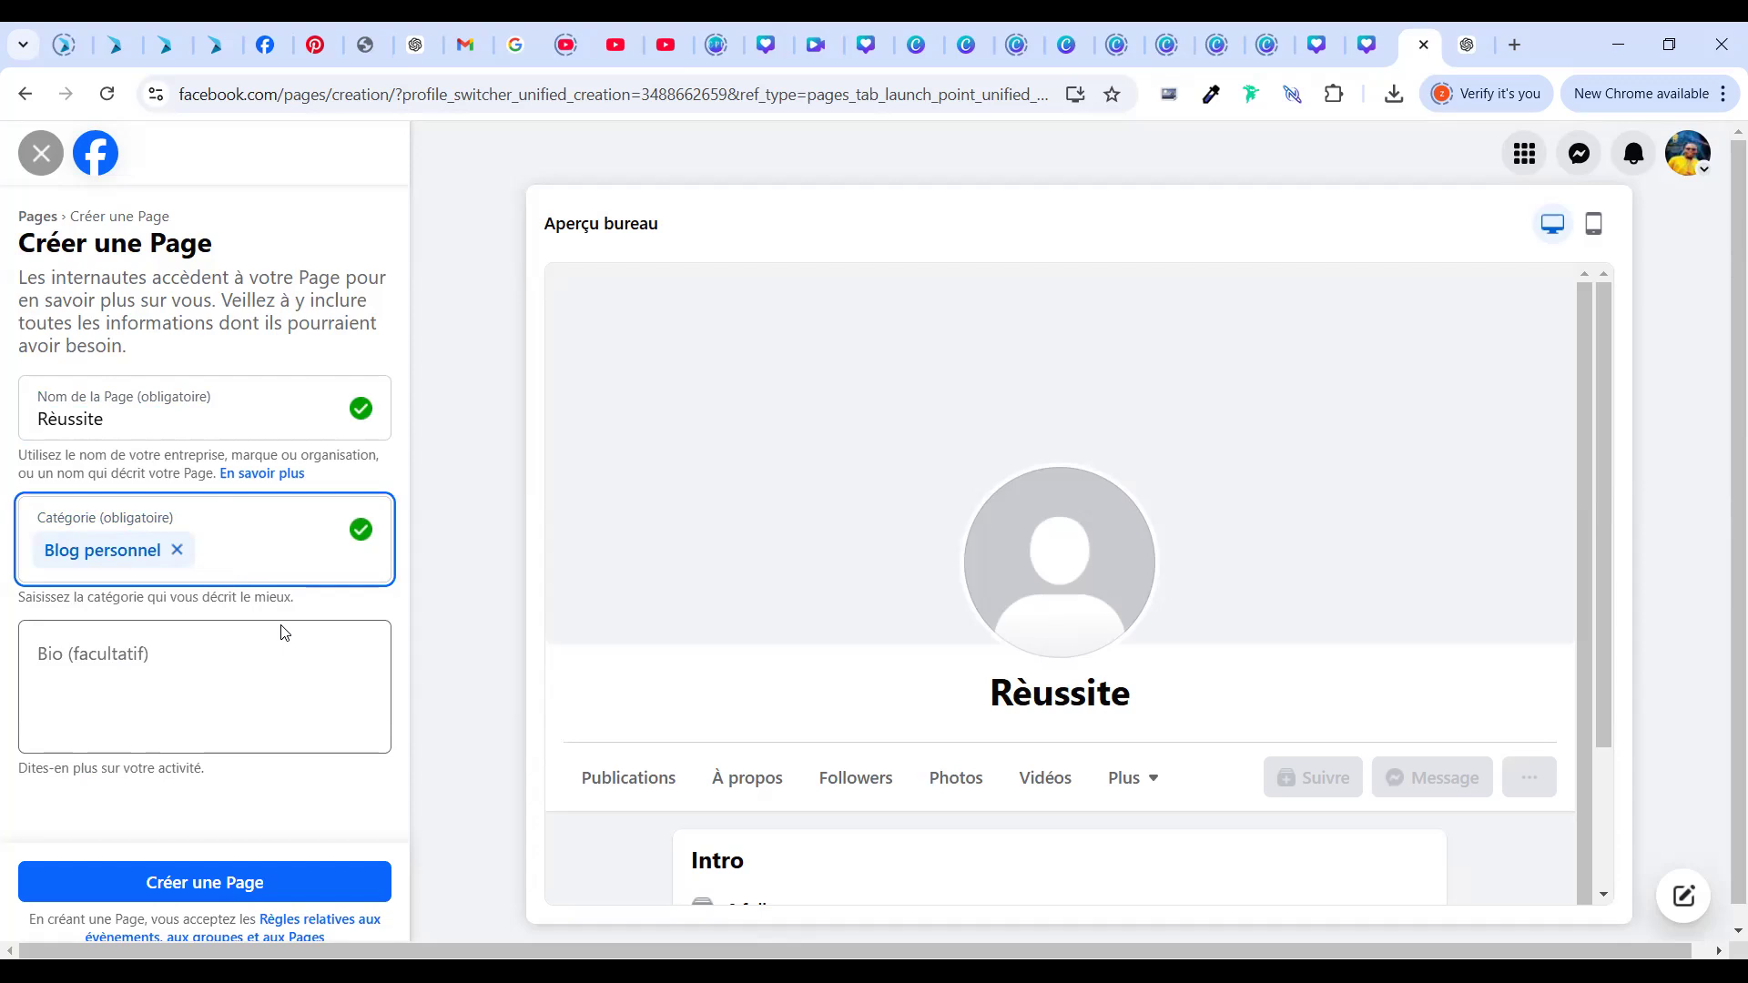
{"action": "left_click", "coordinate": [155, 705]}
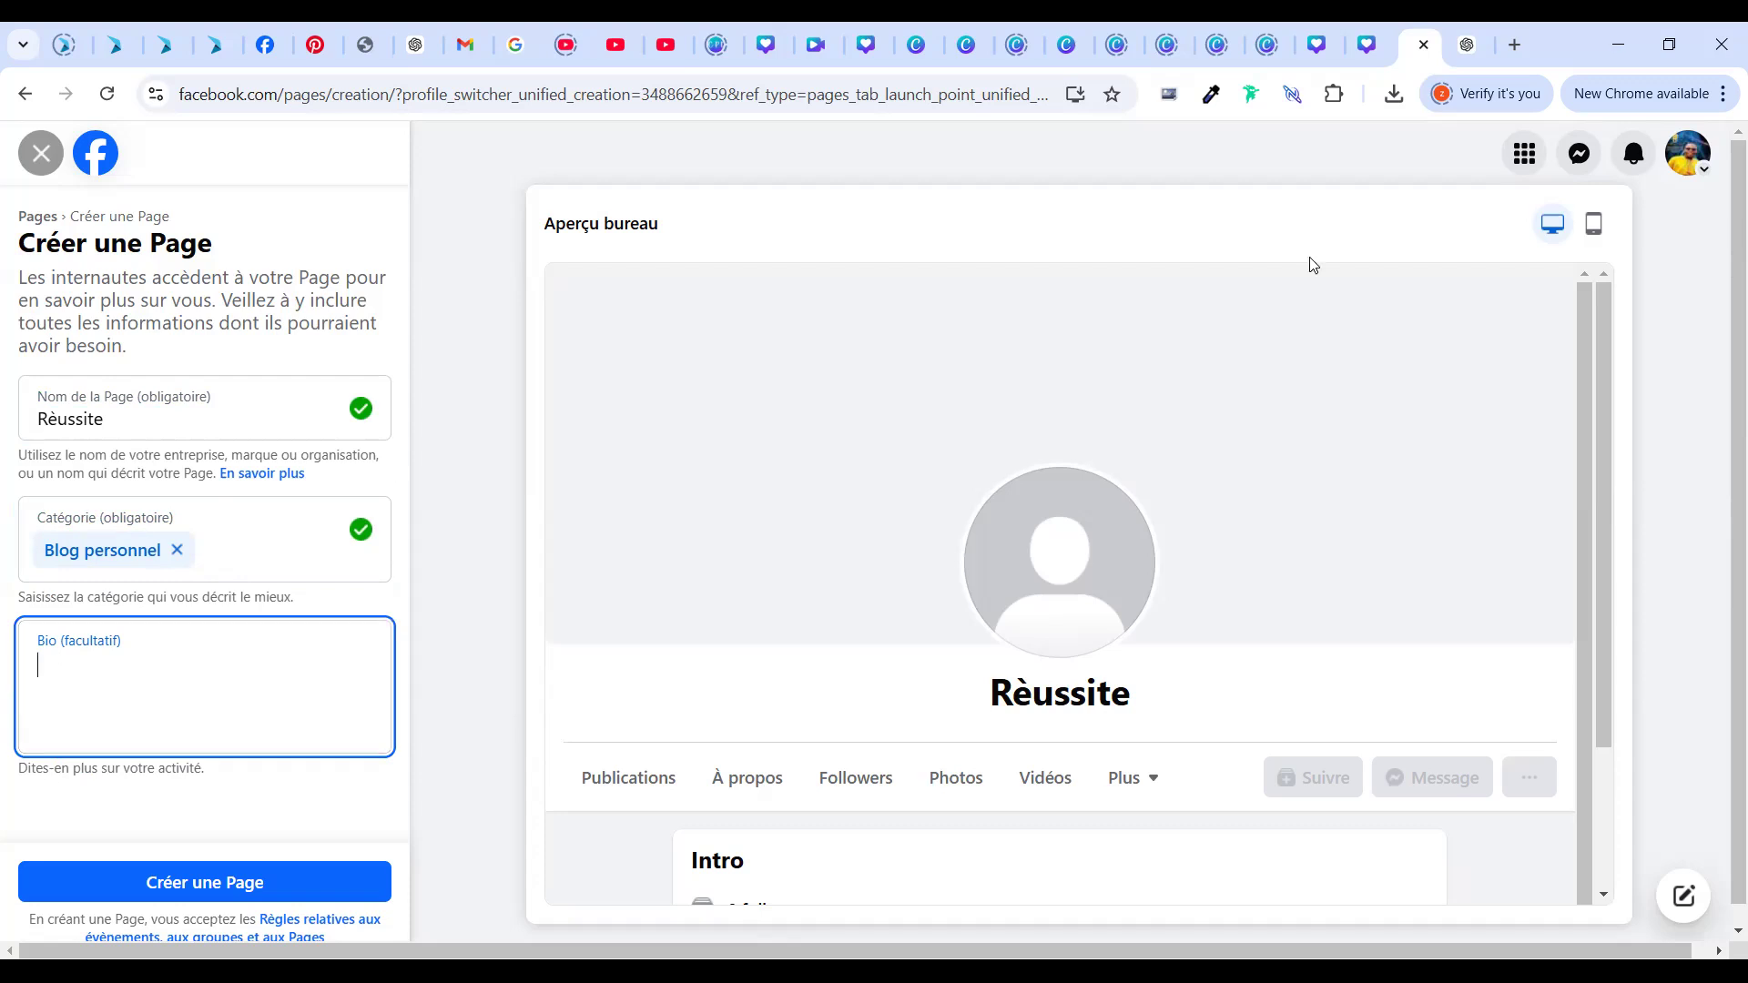
{"action": "left_click", "coordinate": [1468, 36]}
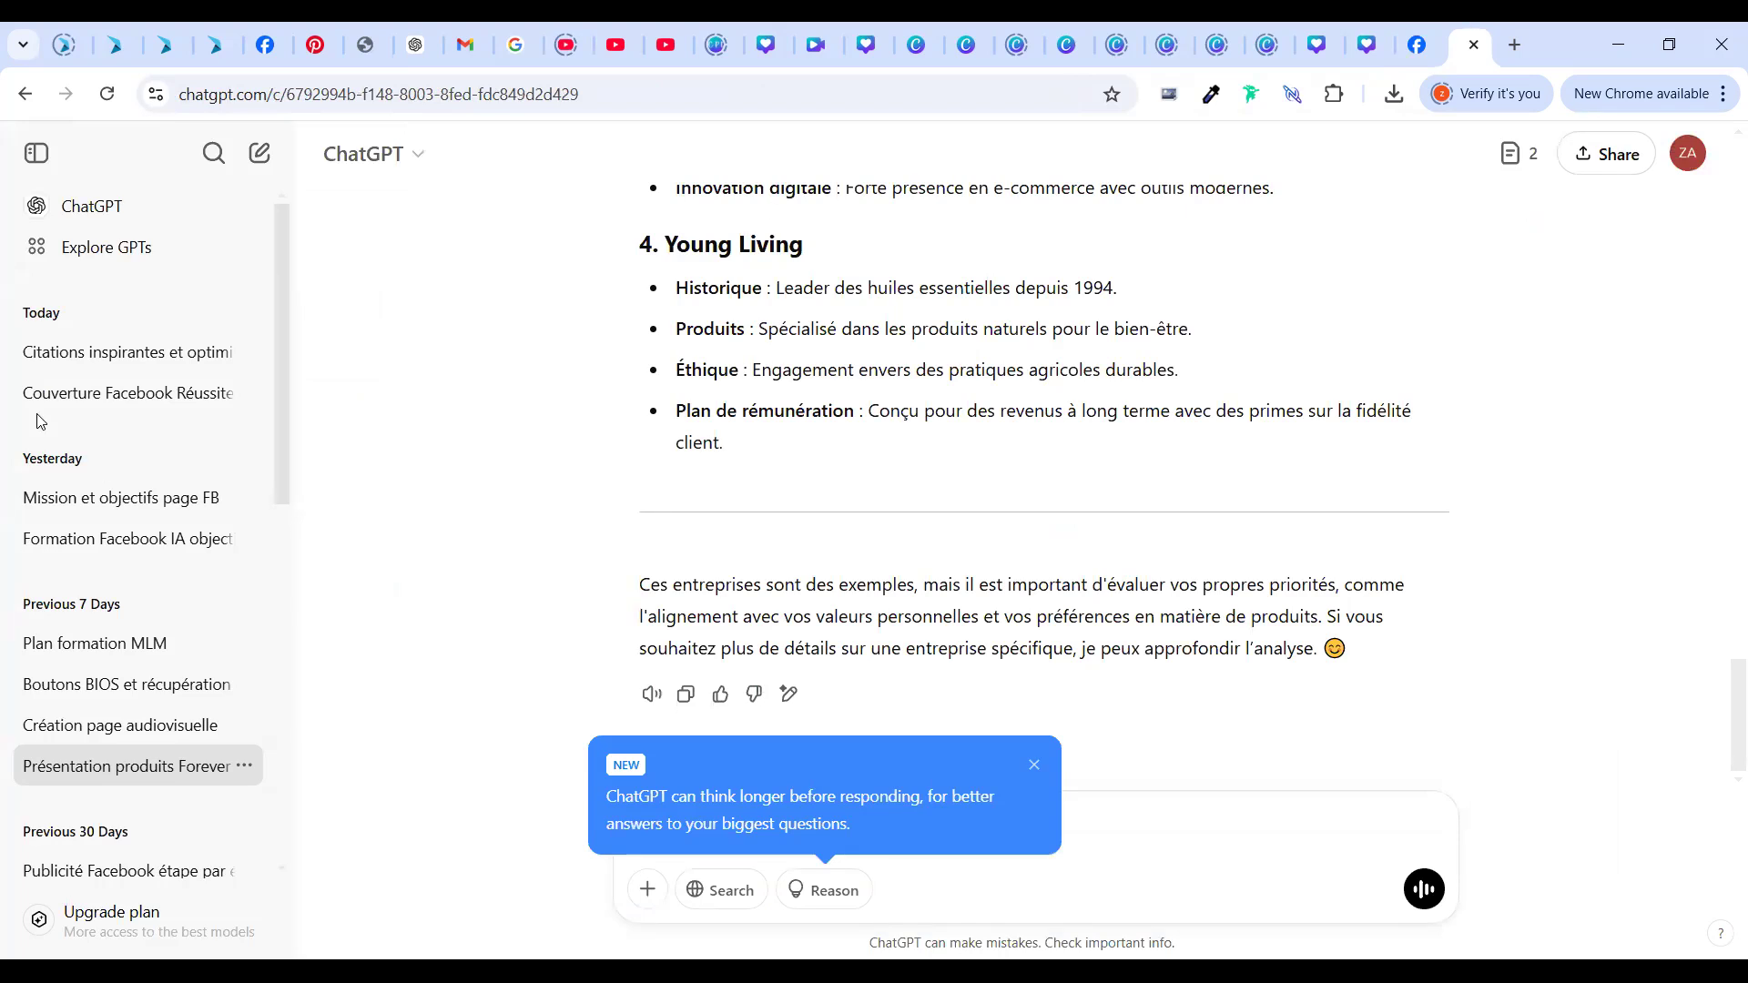
Copy the slogan from the 'Couverture Facebook Réussite' chat and return to the Facebook tab
{"action": "left_click", "coordinate": [141, 394]}
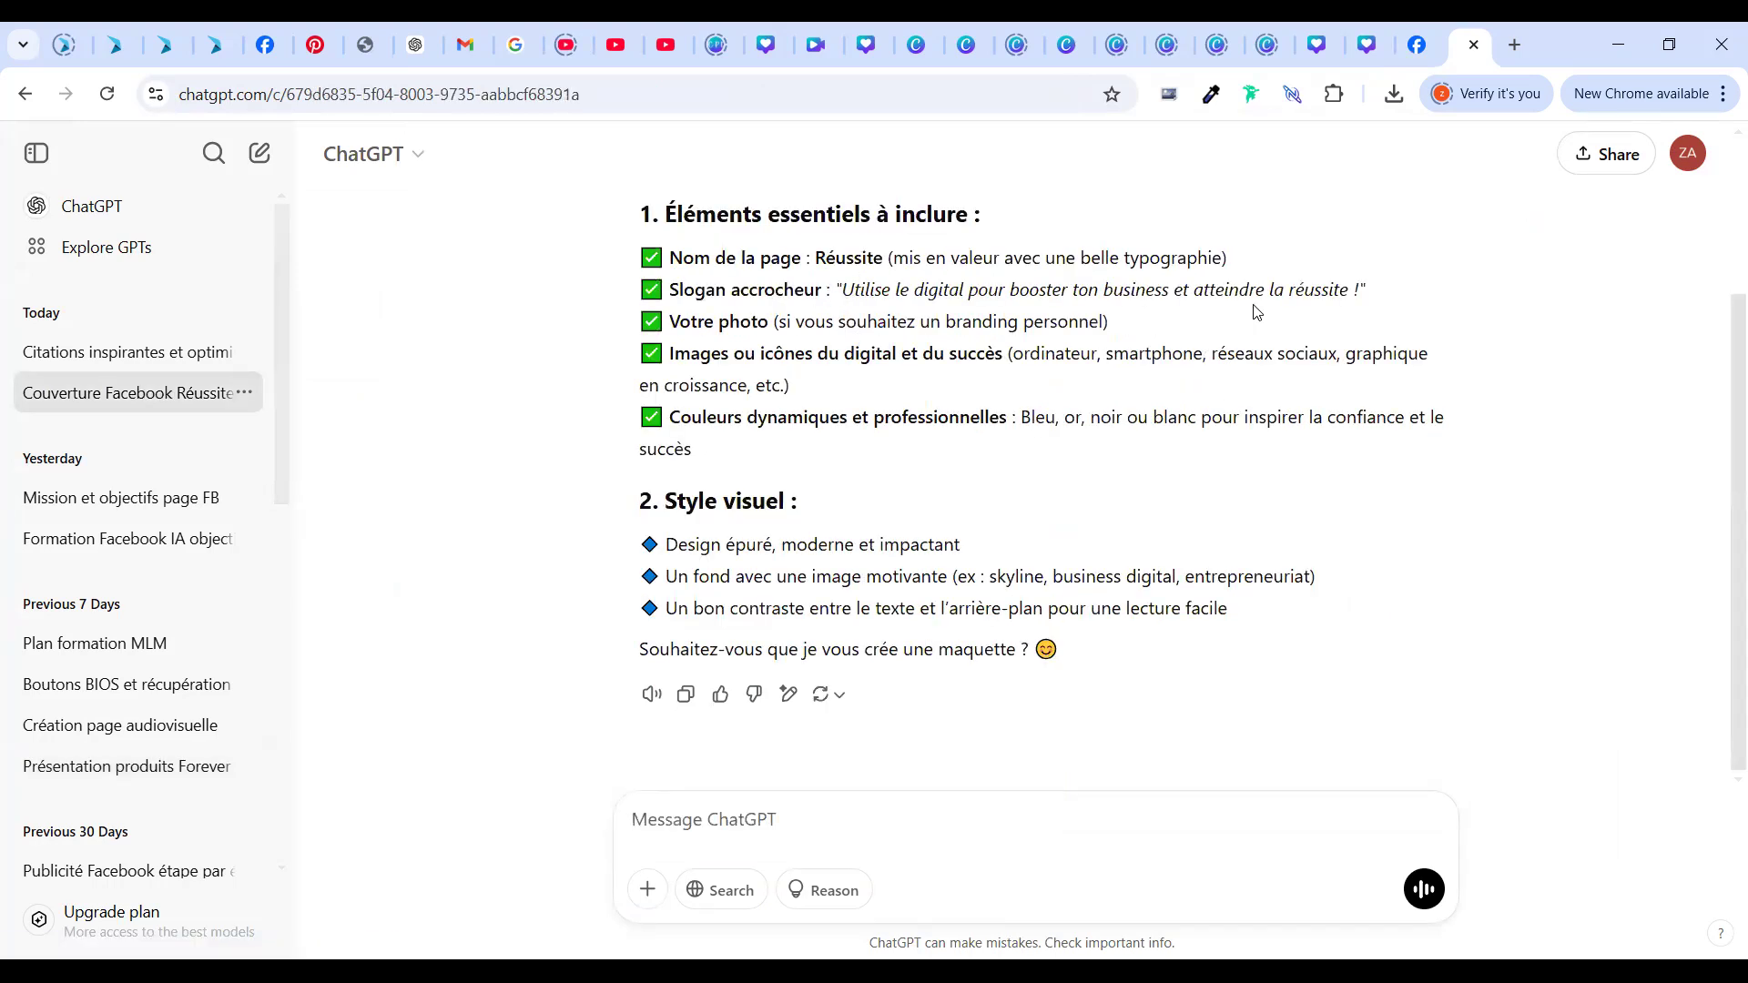
{"action": "left_click_drag", "start_coordinate": [845, 291], "coordinate": [1359, 290]}
{"action": "key", "text": "ctrl+c"}
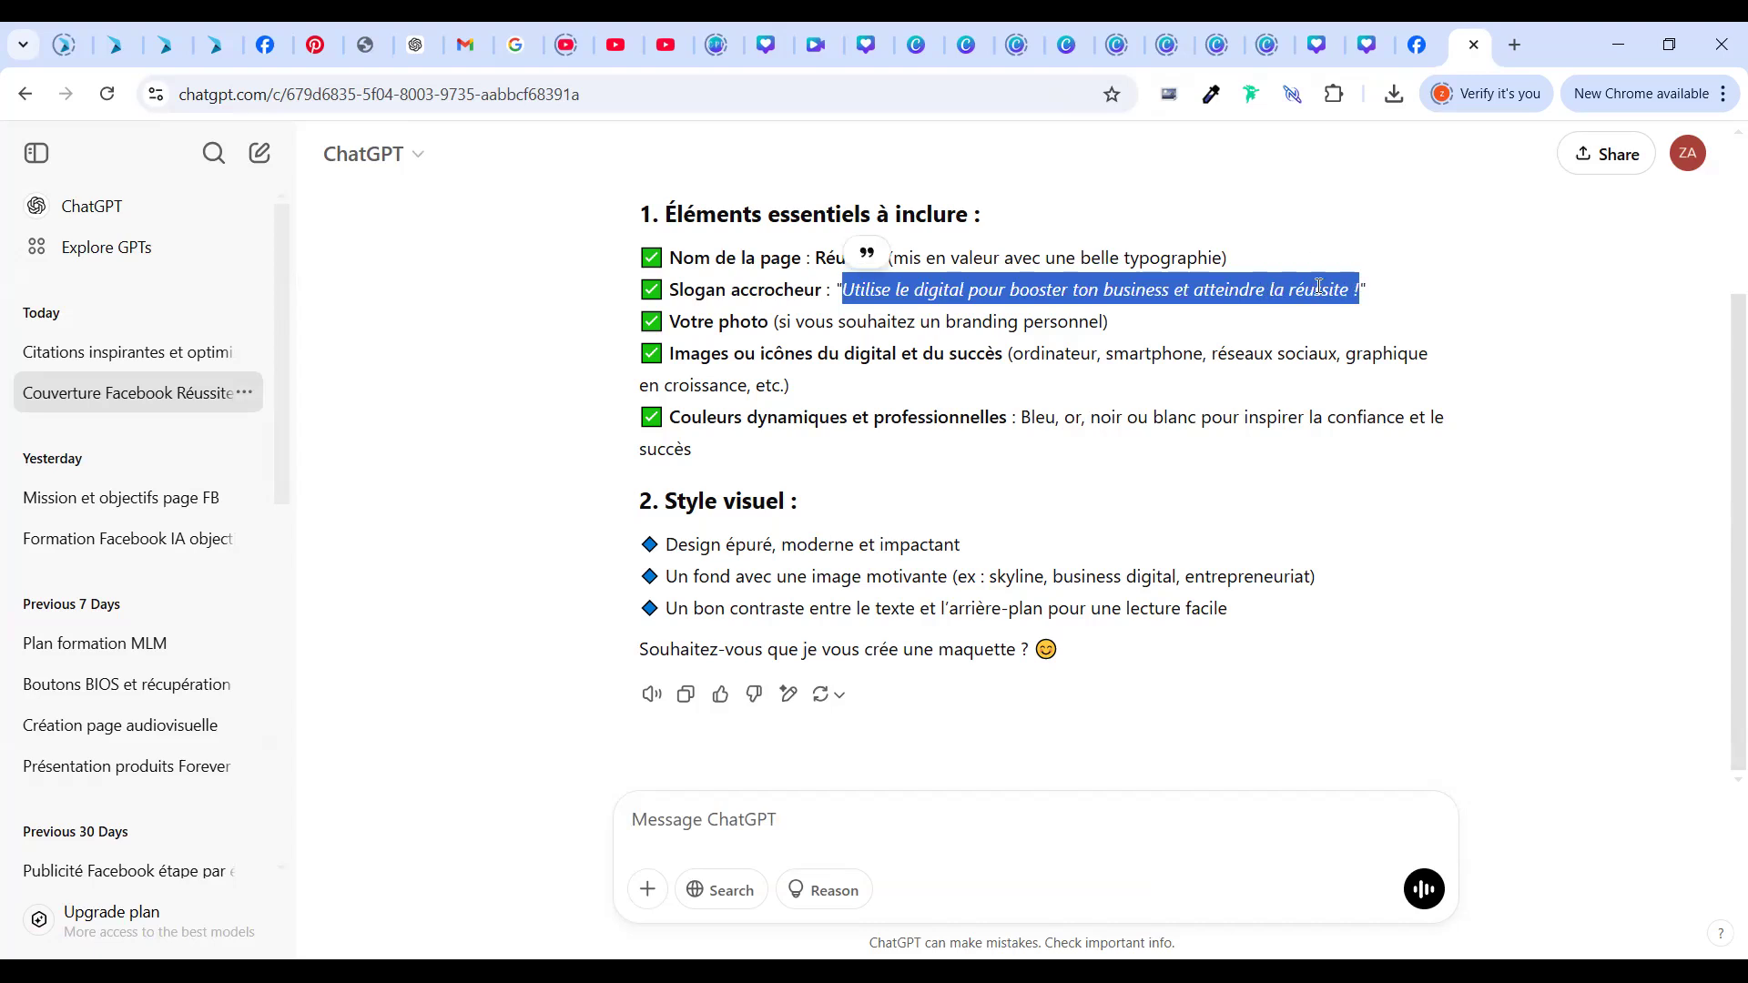
{"action": "right_click", "coordinate": [1318, 288]}
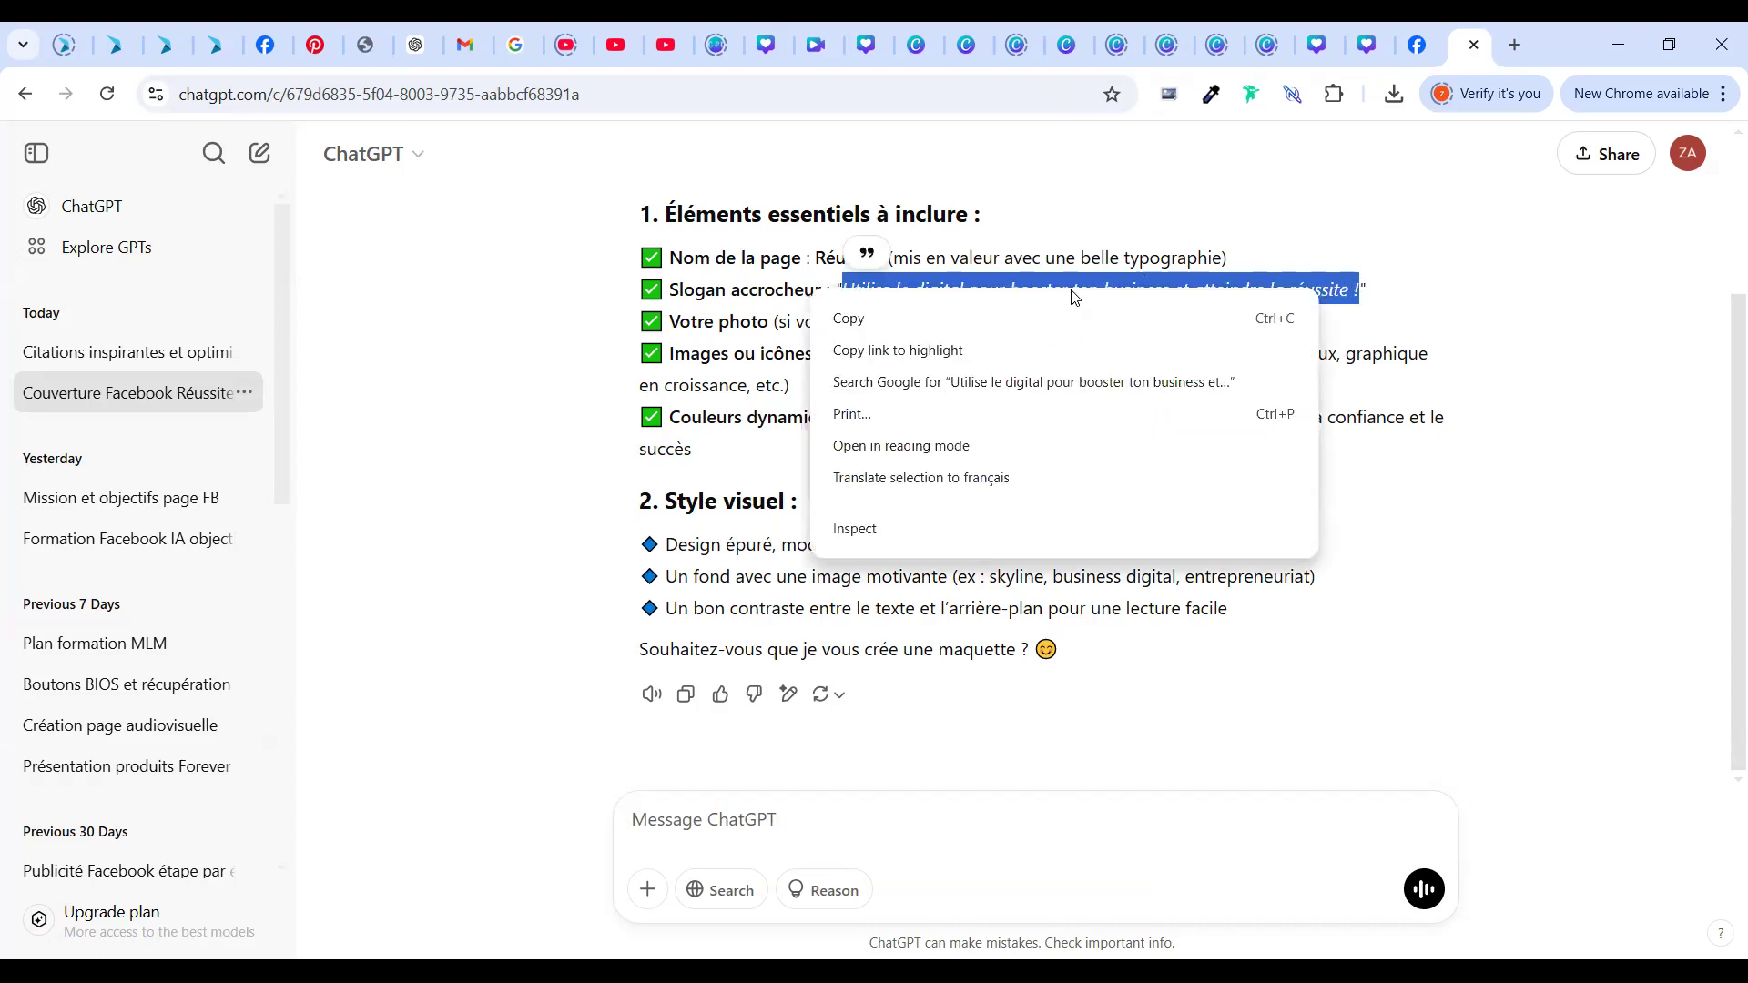
{"action": "left_click", "coordinate": [565, 416]}
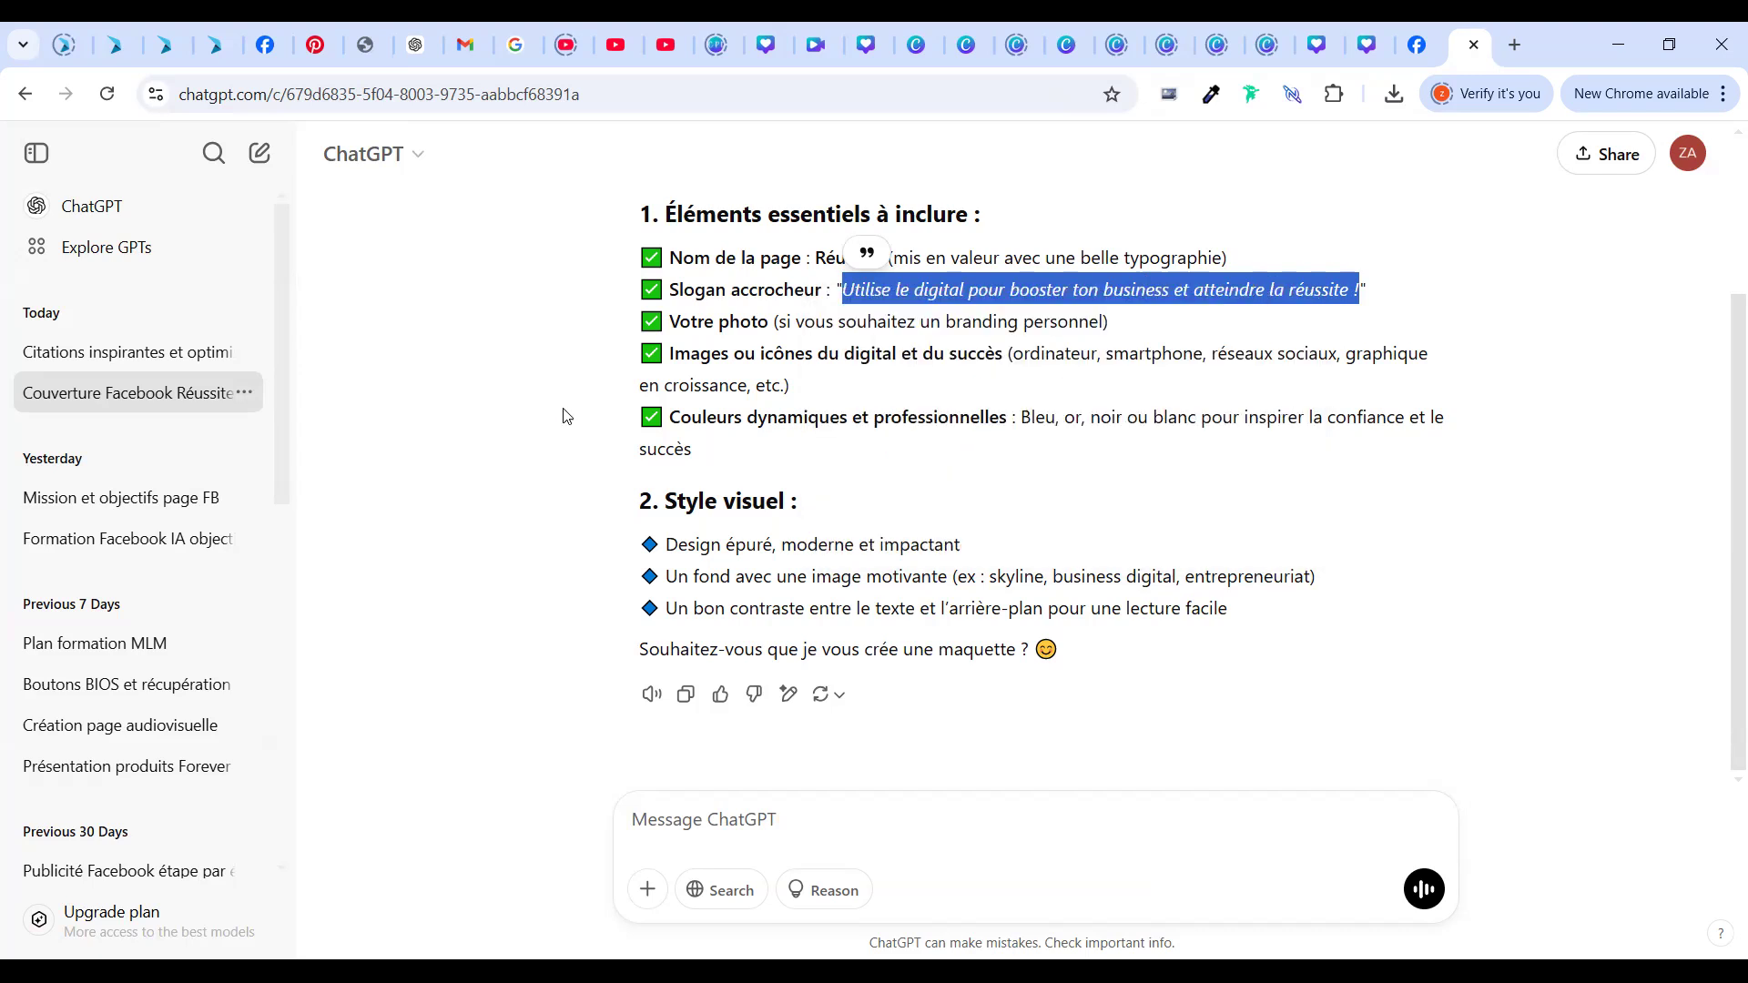
{"action": "left_click", "coordinate": [1028, 588]}
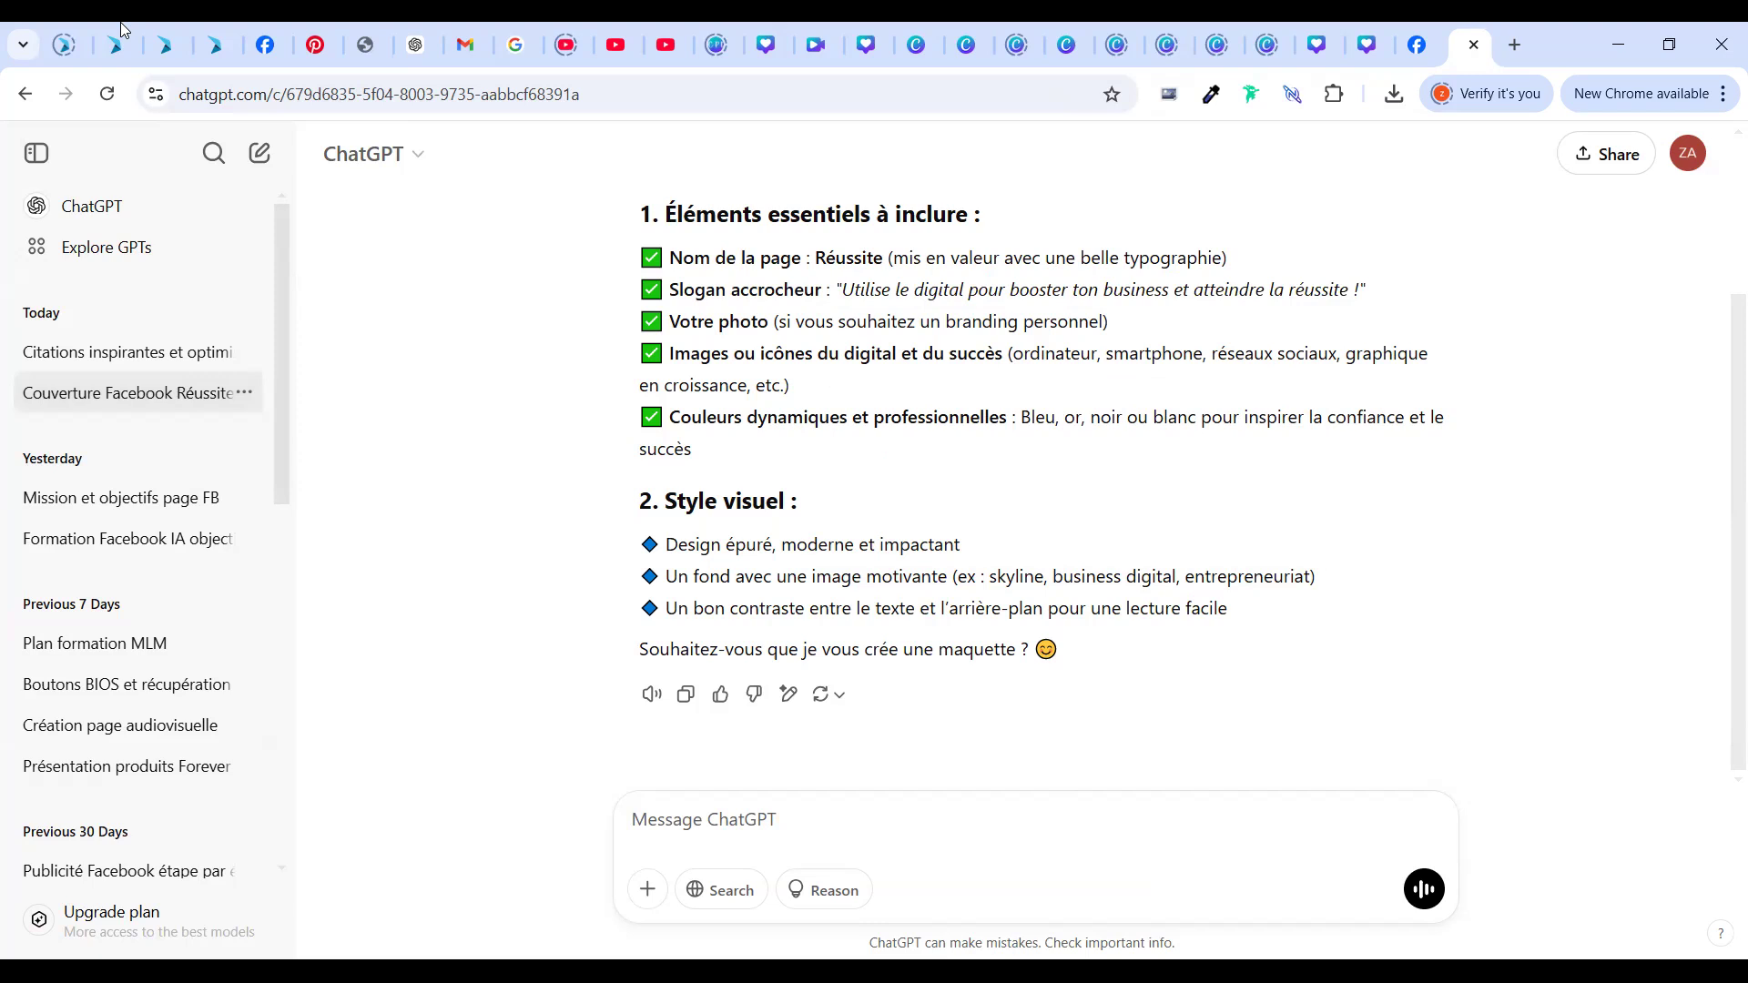
{"action": "key", "text": "ctrl+shift+Tab"}
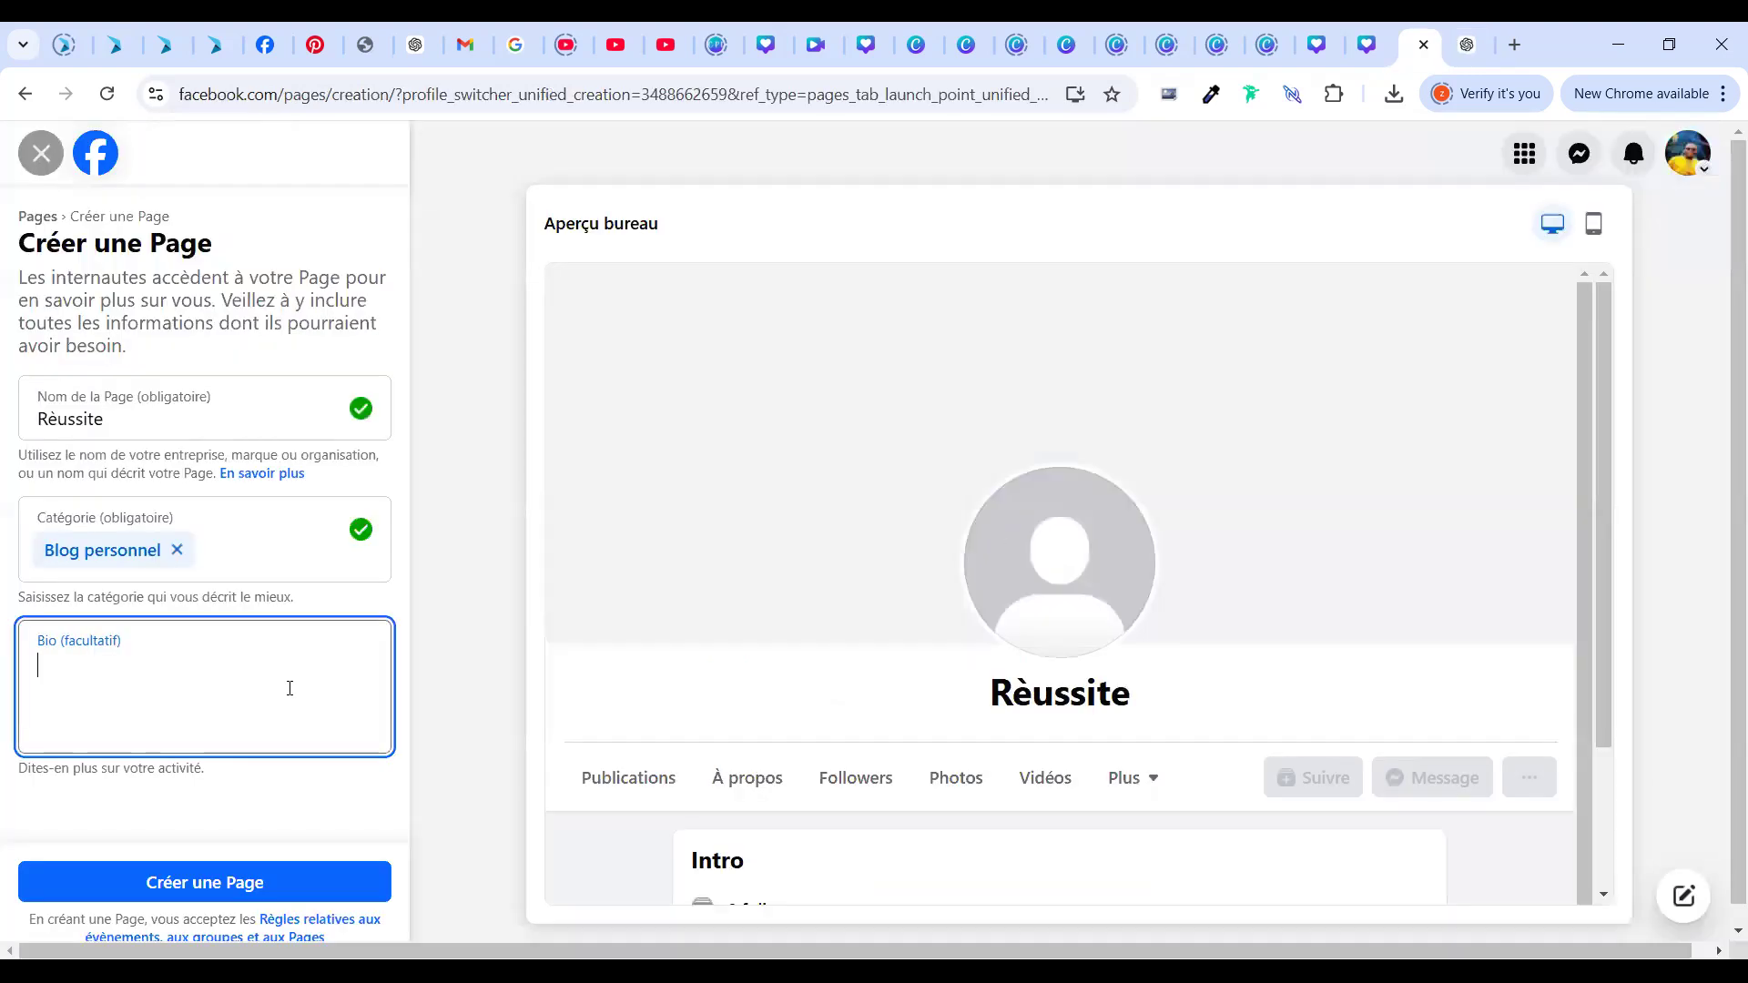
Paste the « Utilise le digital pour booster ton business… » slogan as the bio and view the mobile preview
{"action": "key", "text": "ctrl+v"}
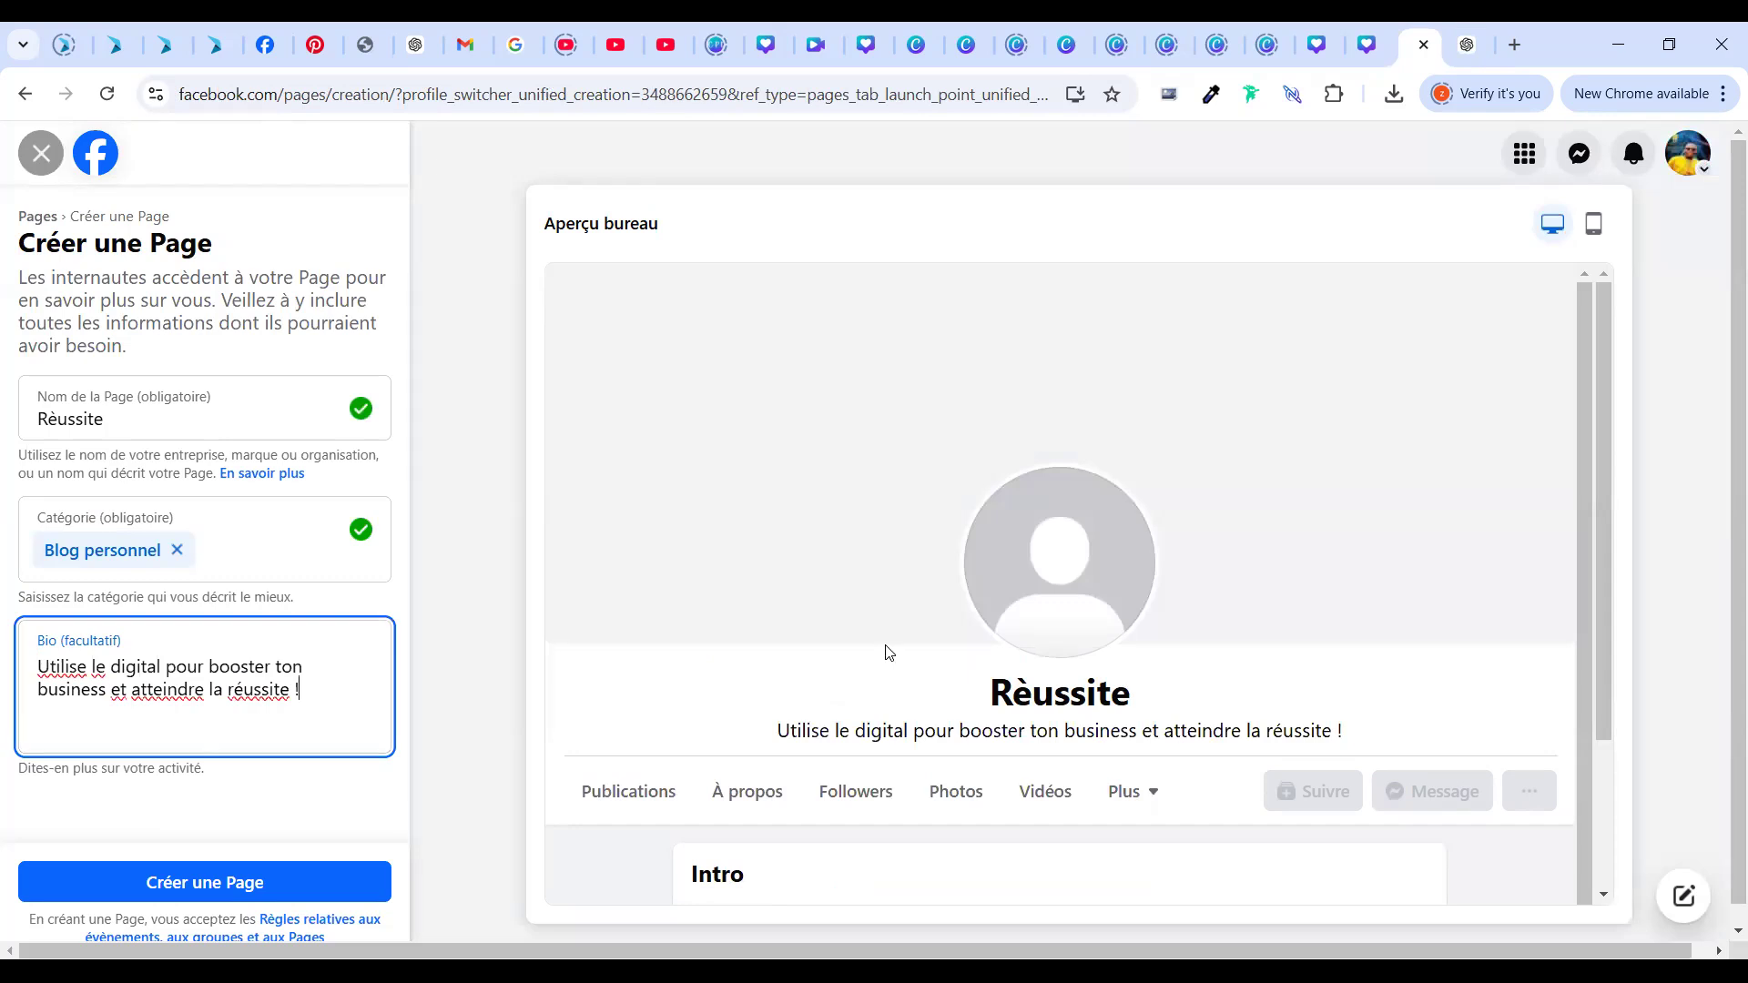
{"action": "scroll", "coordinate": [1724, 450], "scroll_direction": "down", "scroll_amount": 1}
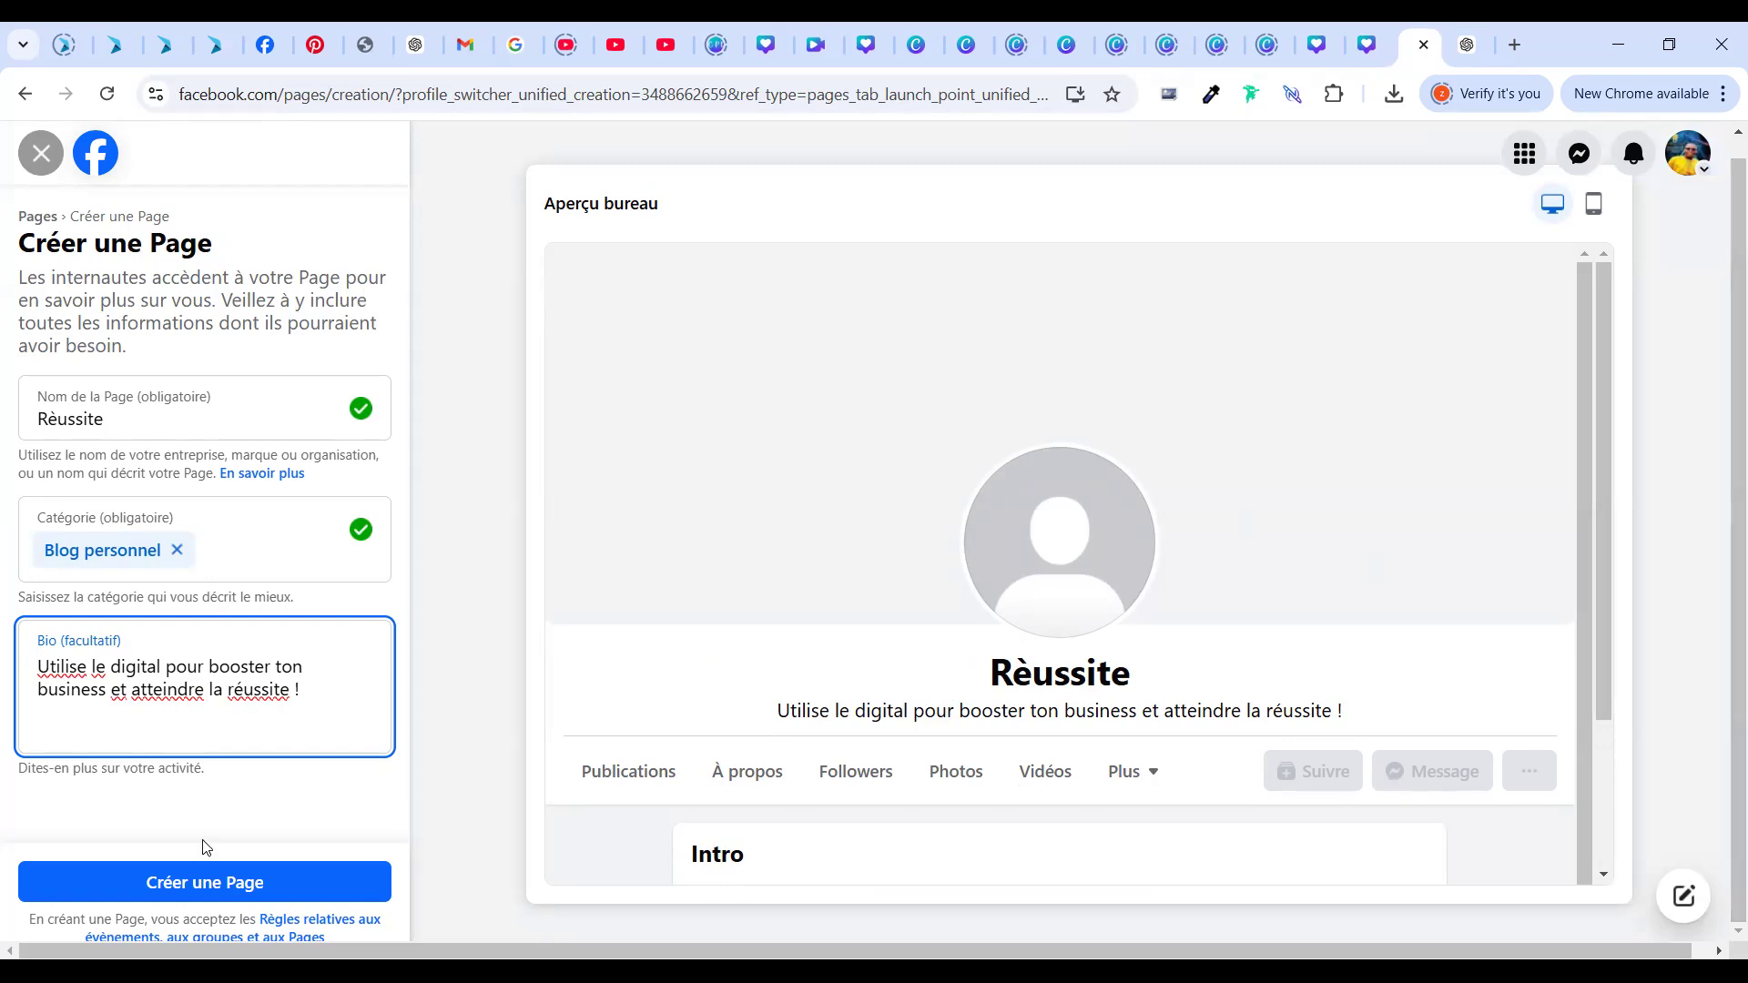
{"action": "left_click", "coordinate": [1599, 216]}
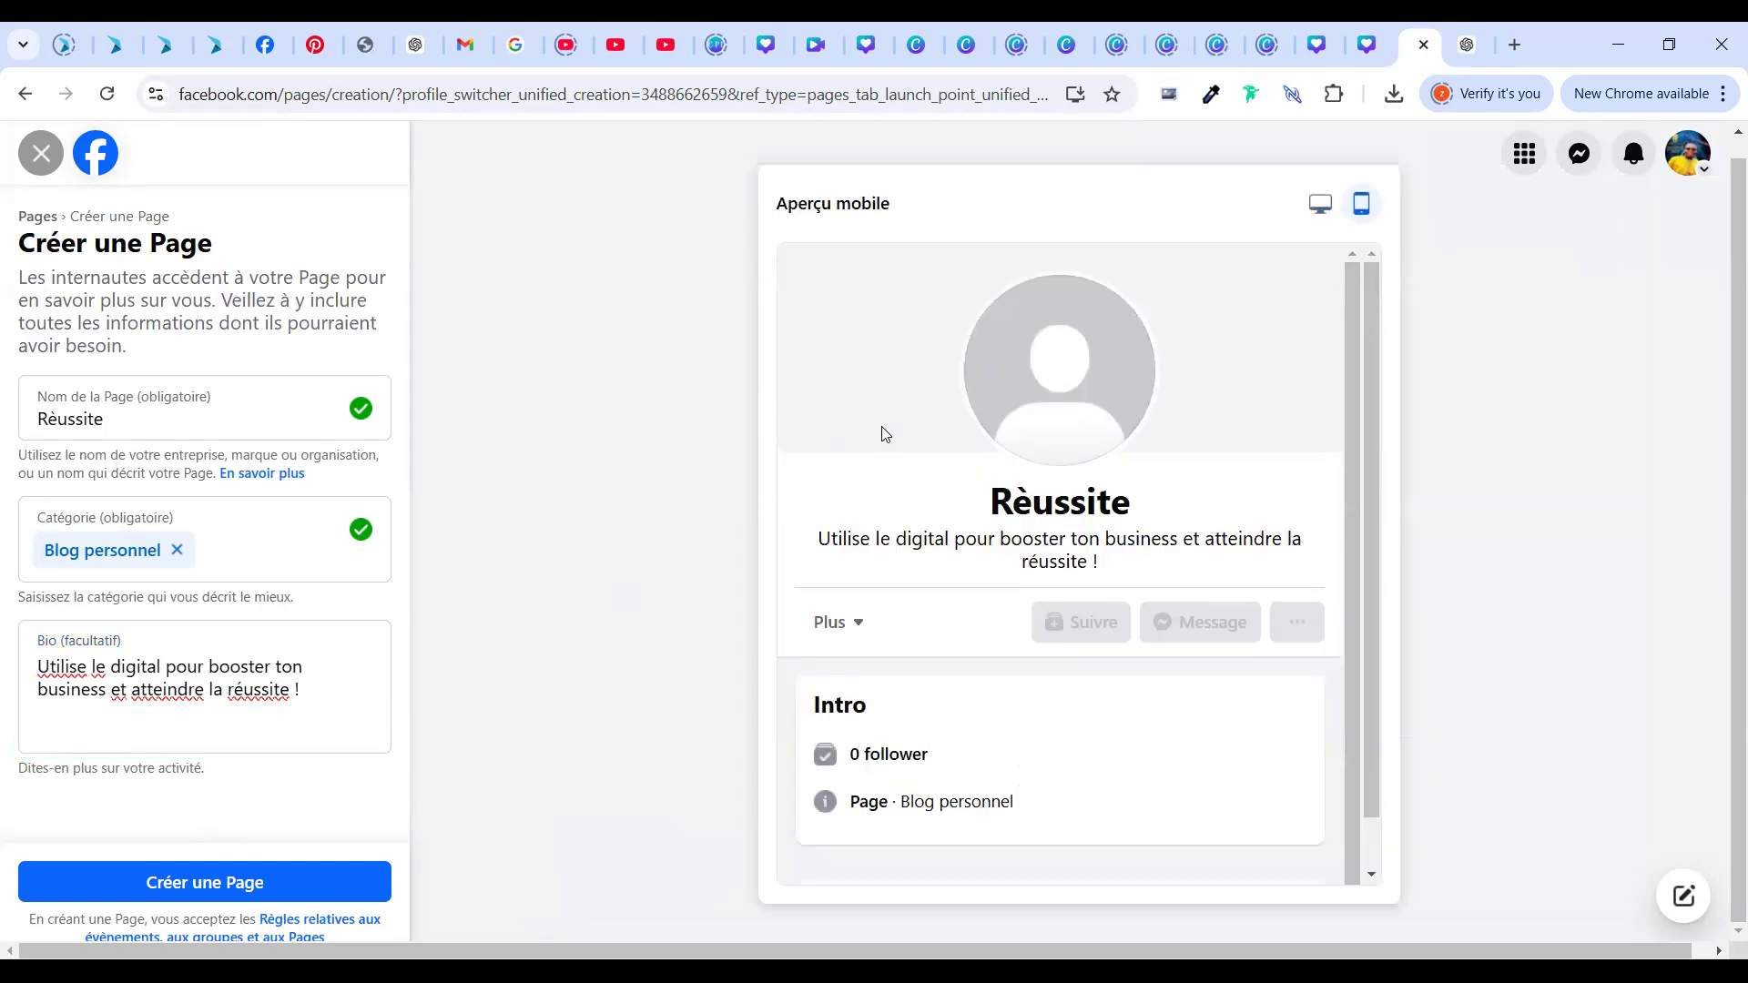
Check the preview in desktop and mobile views, then create the Rèussite Page
{"action": "left_click_drag", "start_coordinate": [1083, 752], "coordinate": [620, 476]}
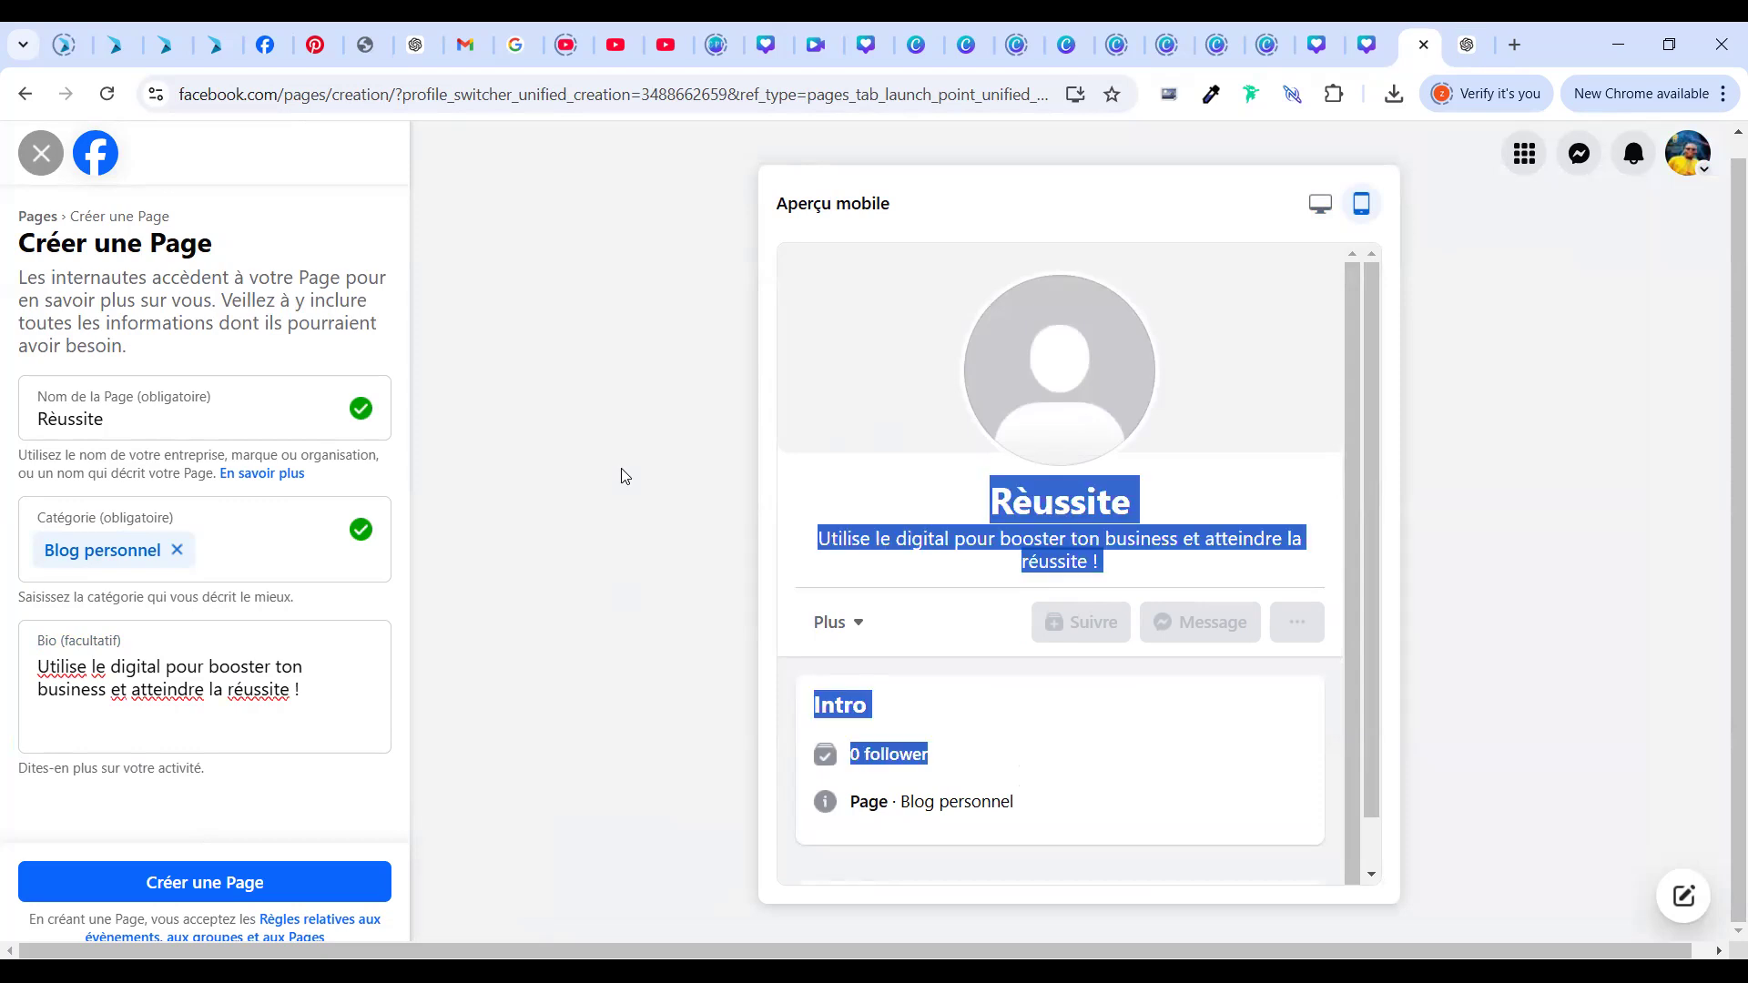
{"action": "left_click", "coordinate": [1120, 203]}
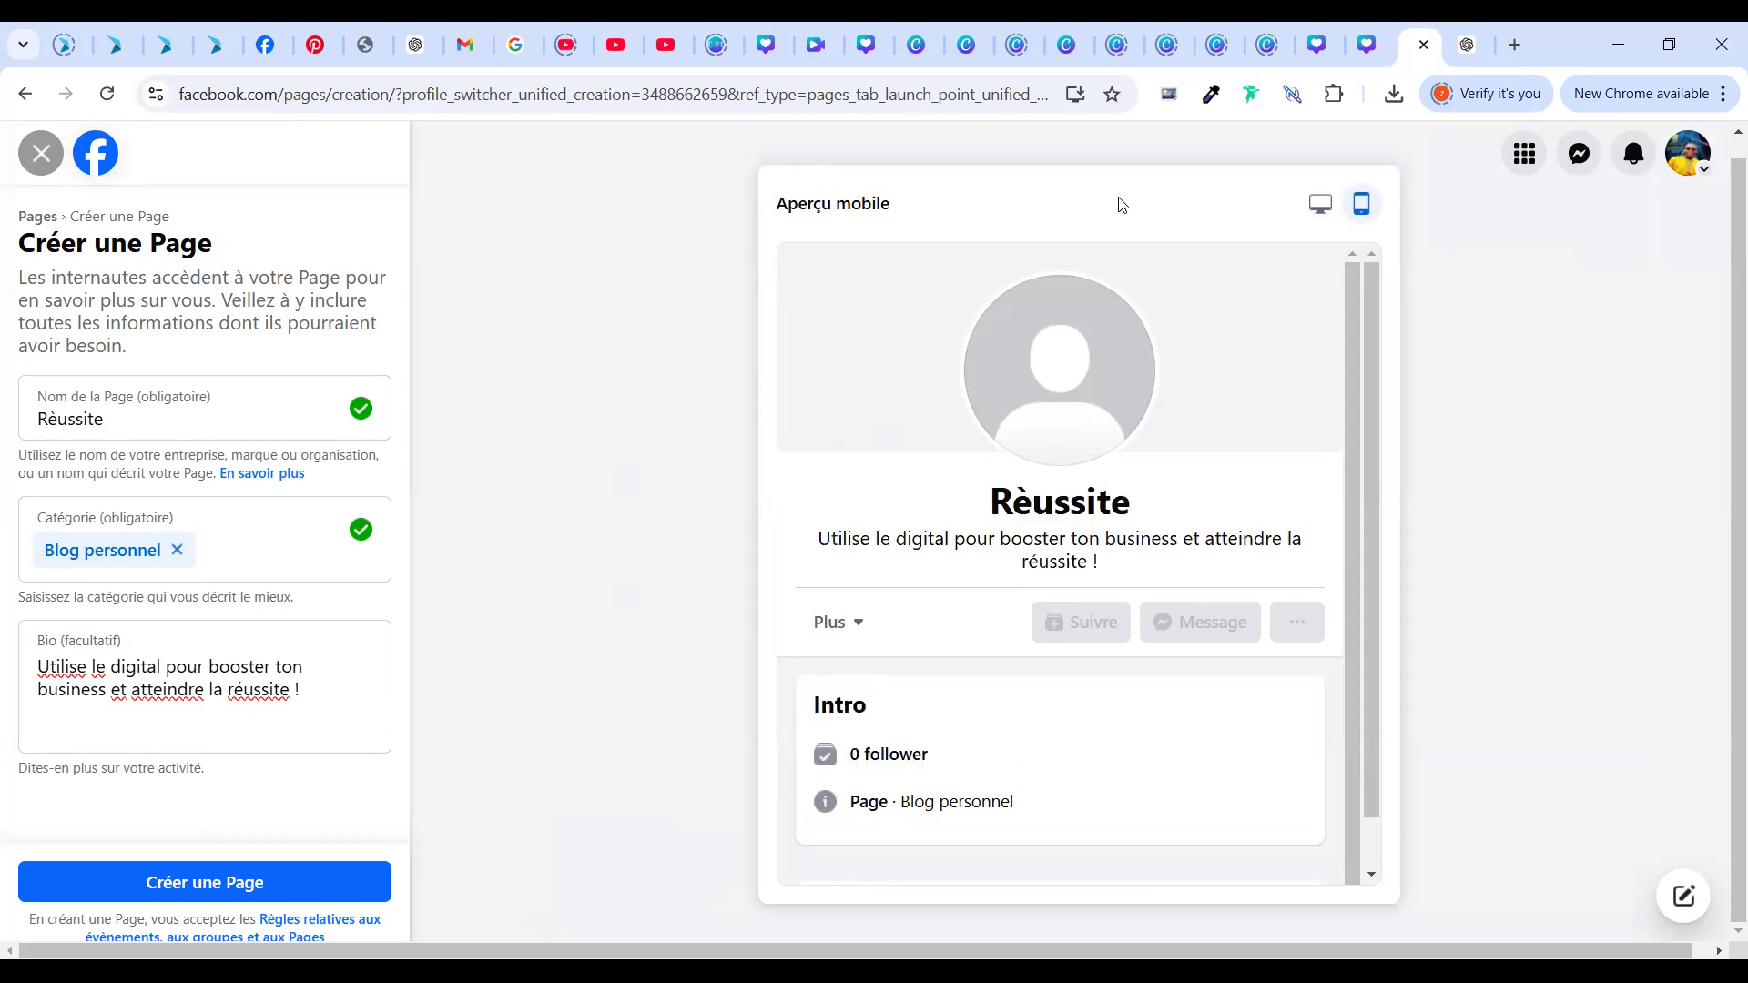
{"action": "left_click", "coordinate": [1316, 198]}
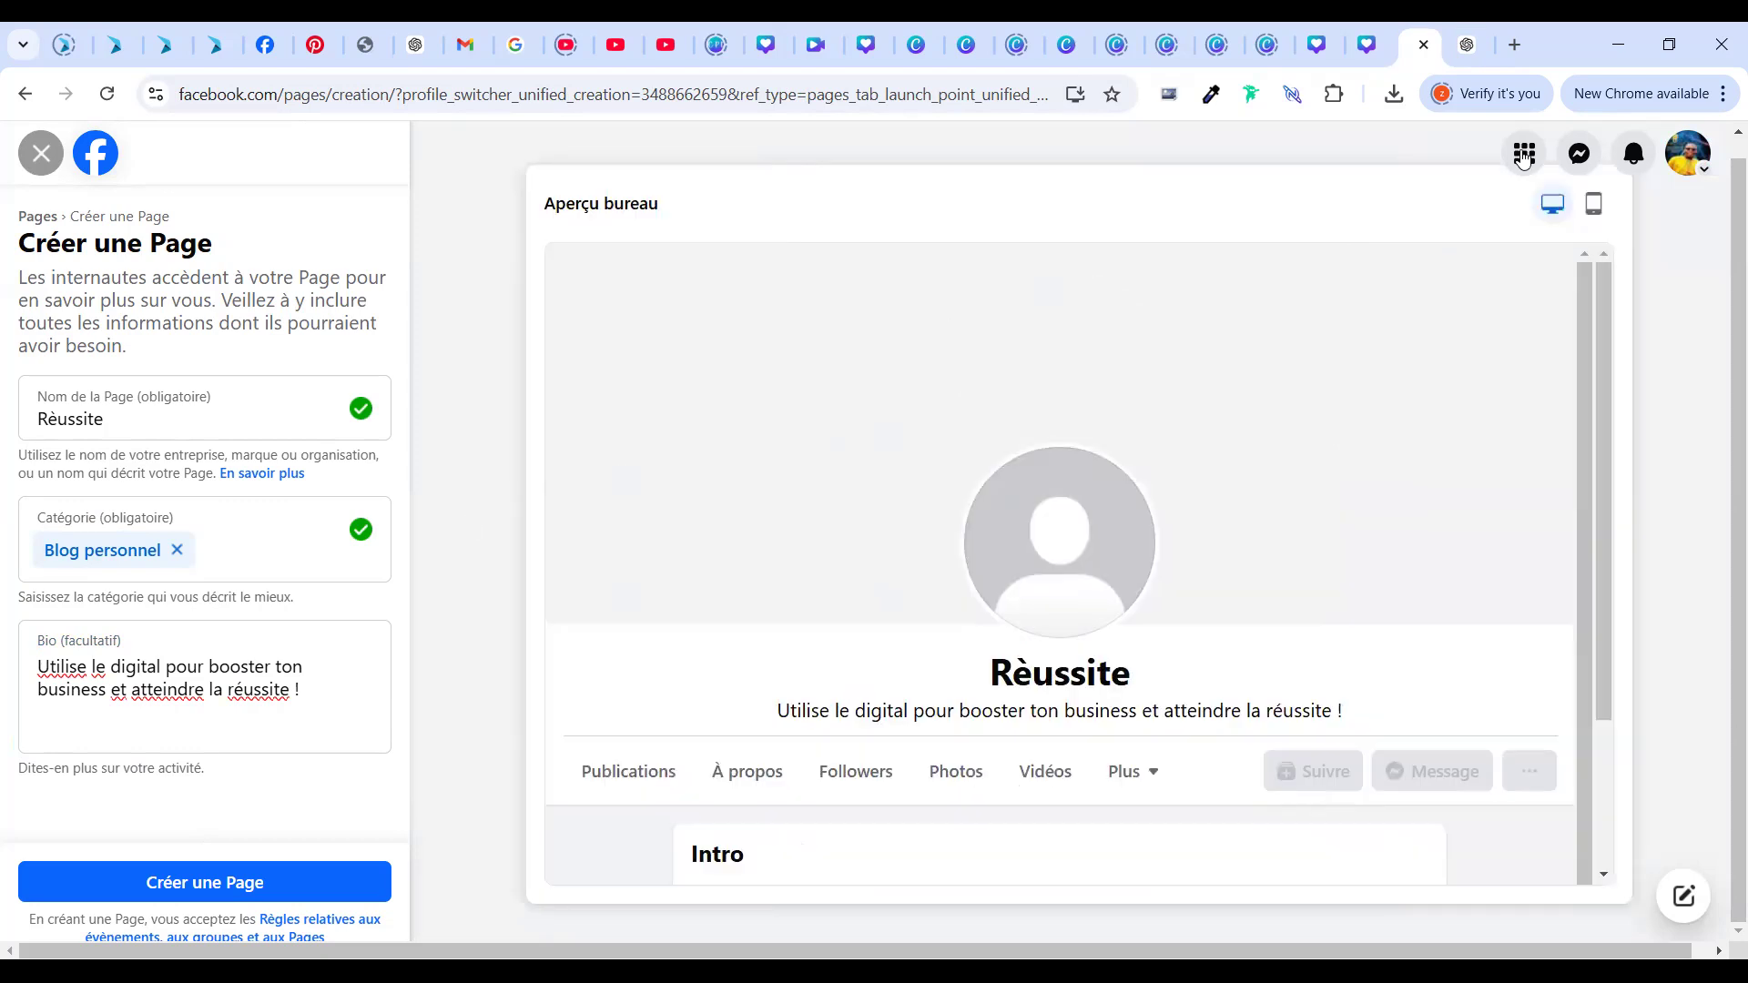
{"action": "left_click", "coordinate": [1592, 204]}
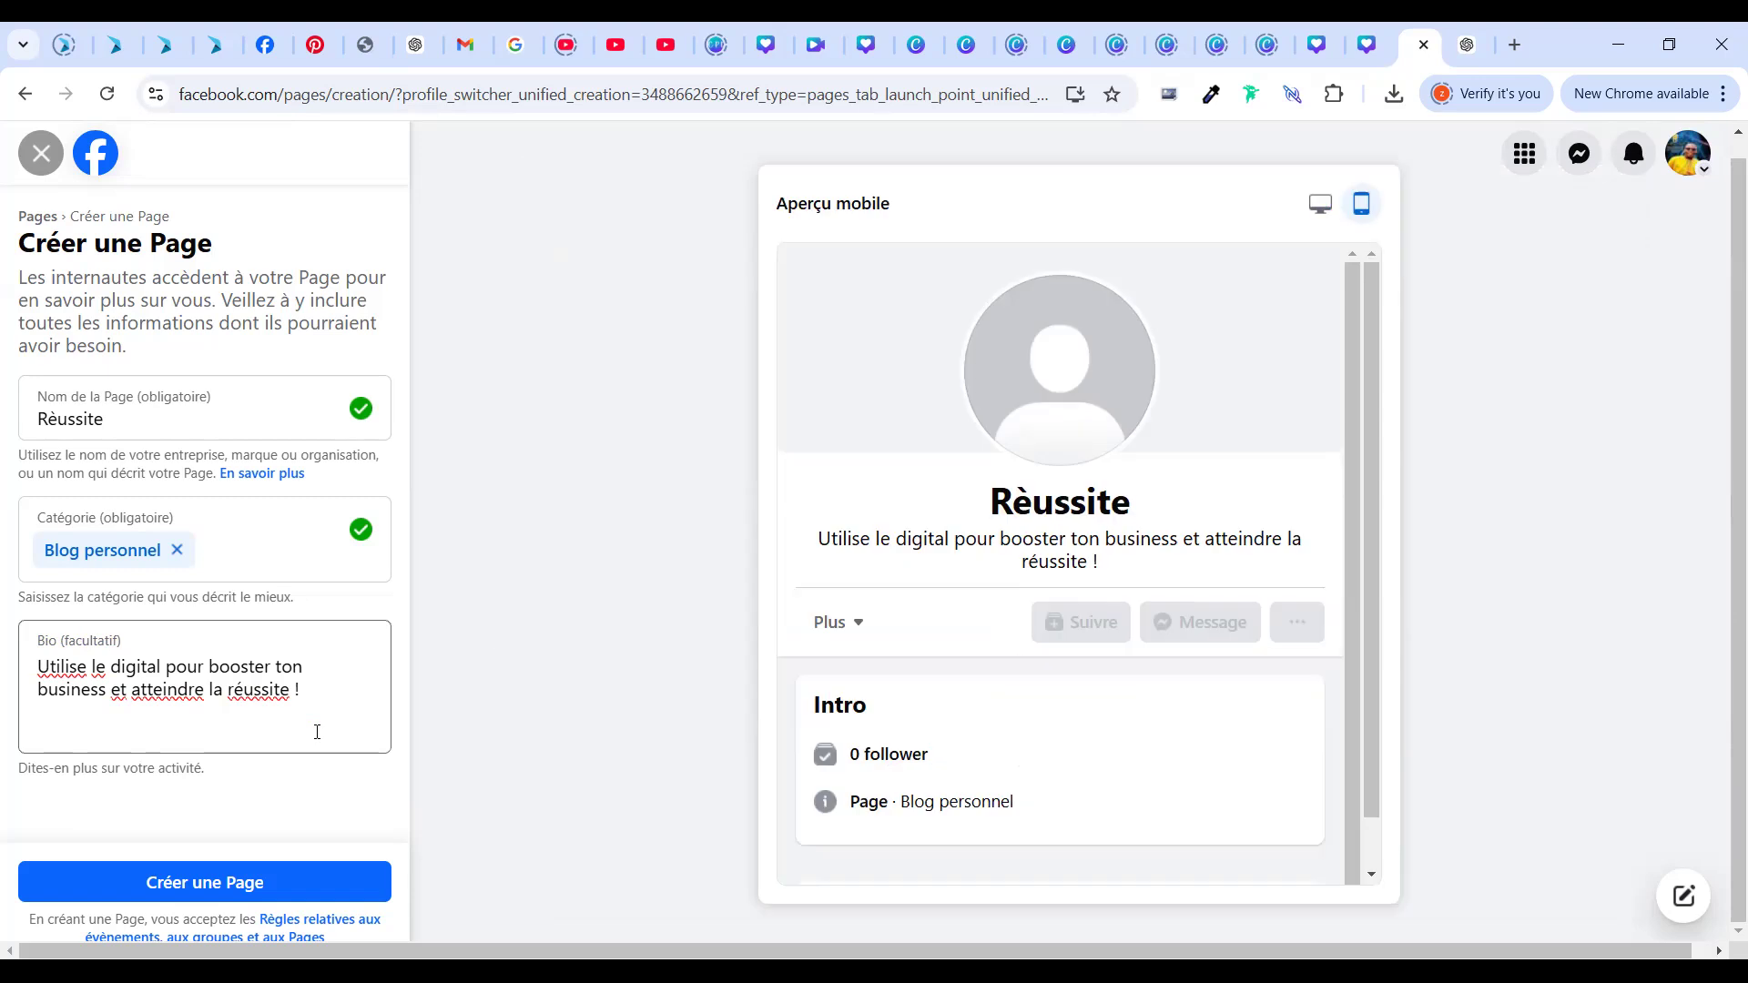
{"action": "left_click", "coordinate": [278, 869]}
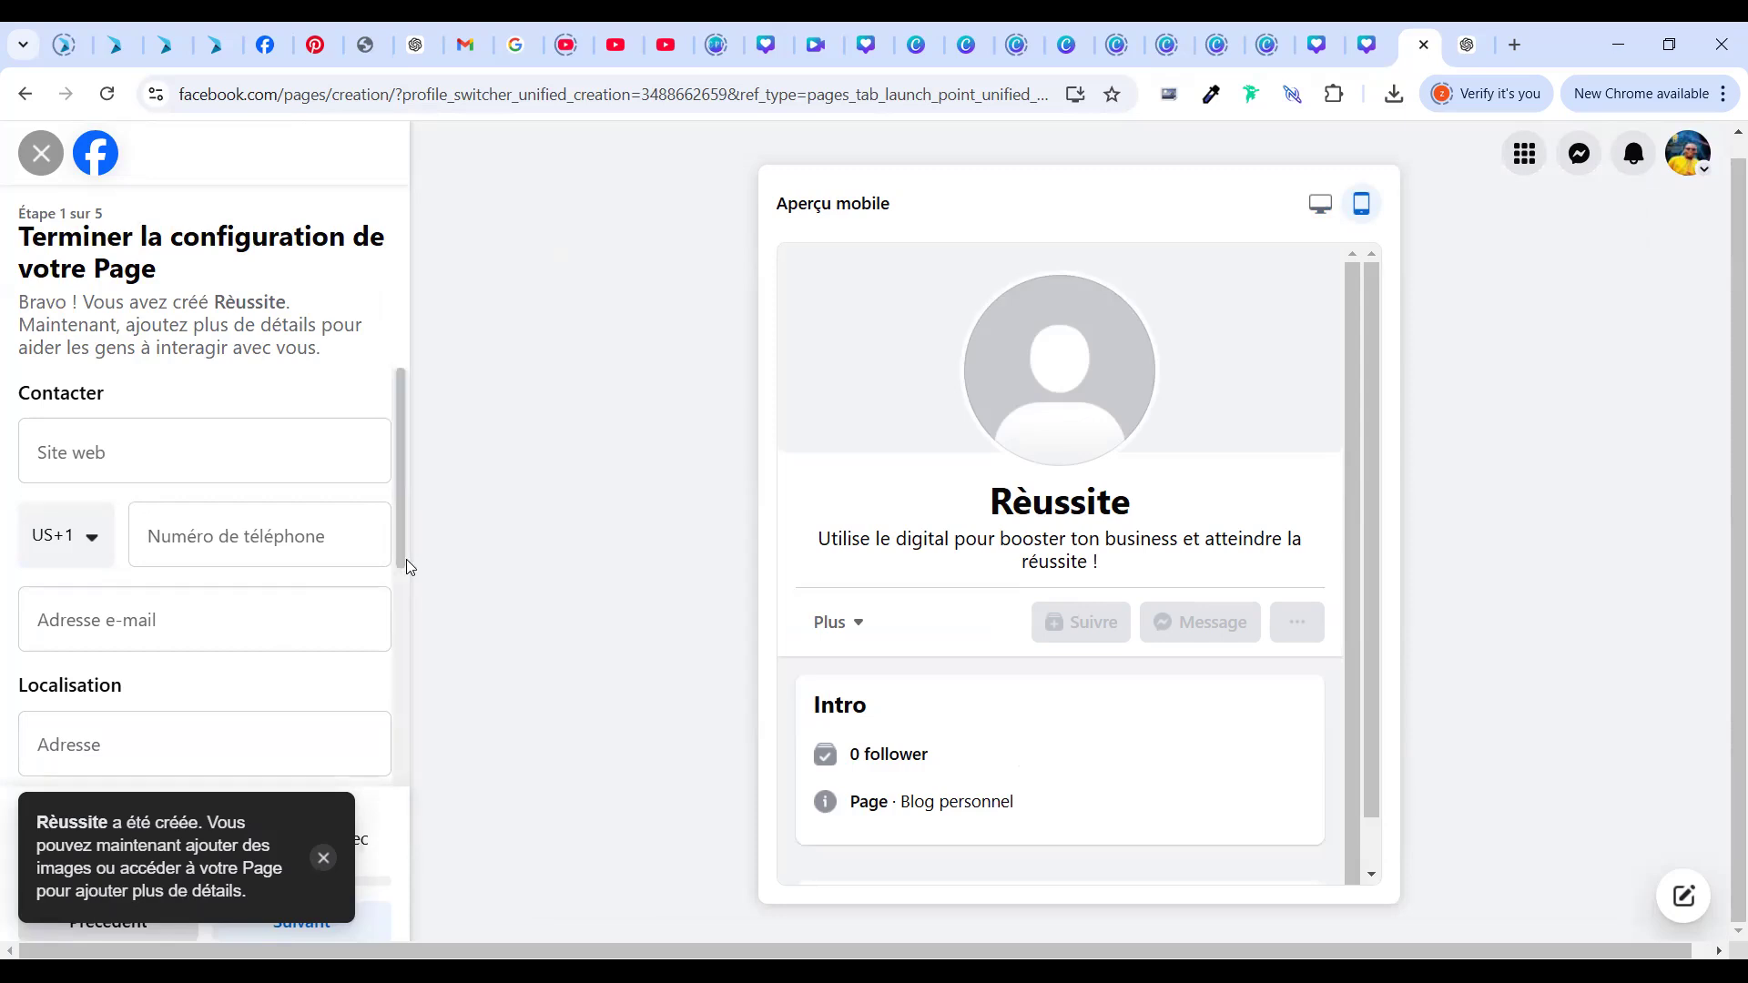
Pick Niger's +227 country code and enter the Page's contact phone number
{"action": "scroll", "coordinate": [405, 683], "scroll_direction": "down", "scroll_amount": 5}
{"action": "scroll", "coordinate": [182, 496], "scroll_direction": "up", "scroll_amount": 5}
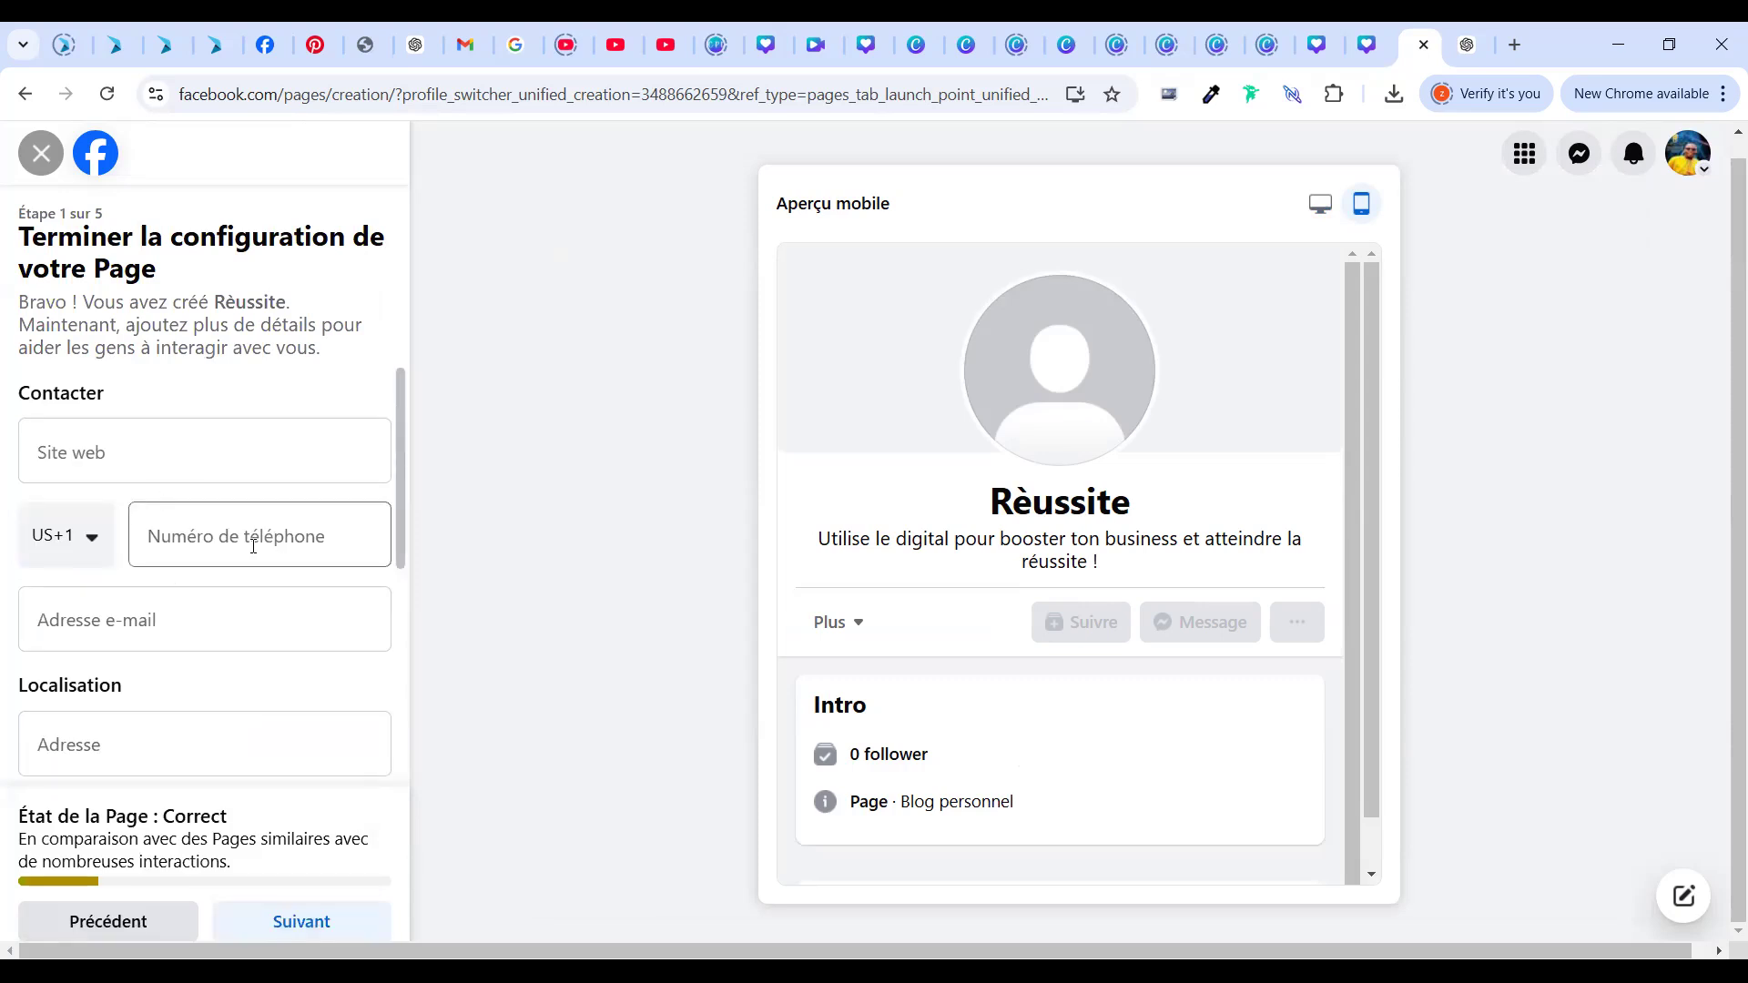
{"action": "left_click", "coordinate": [93, 572]}
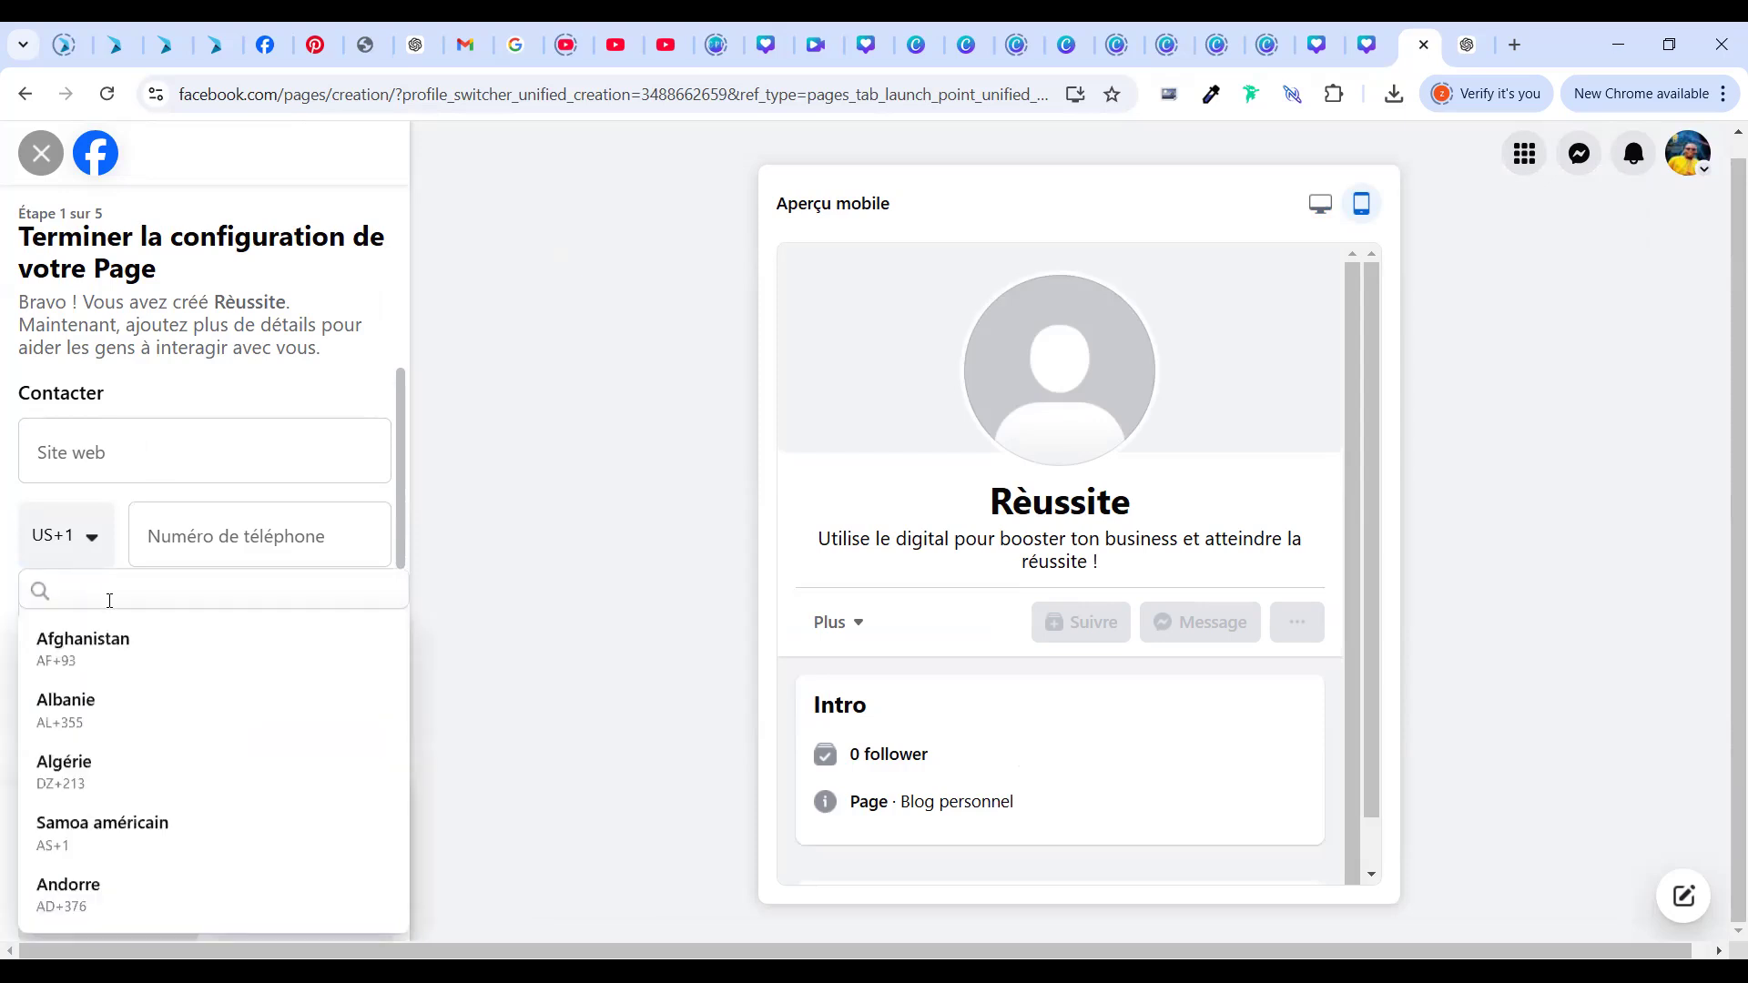
{"action": "type", "text": "227"}
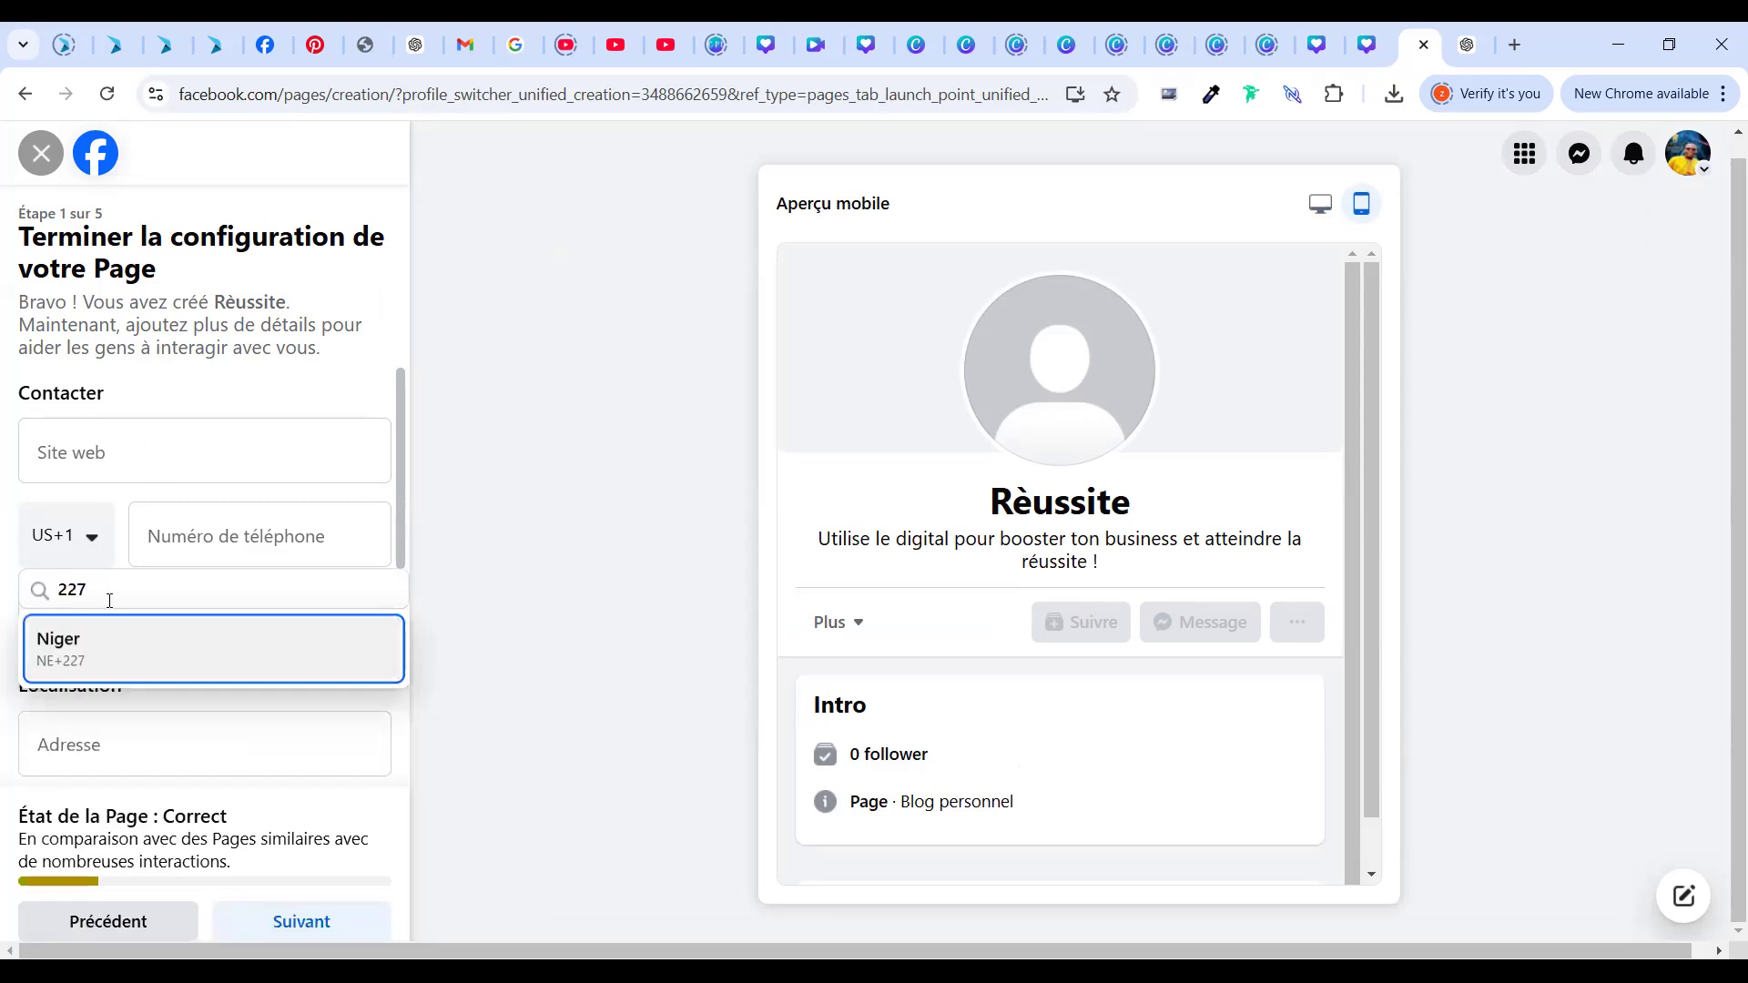
{"action": "left_click", "coordinate": [107, 643]}
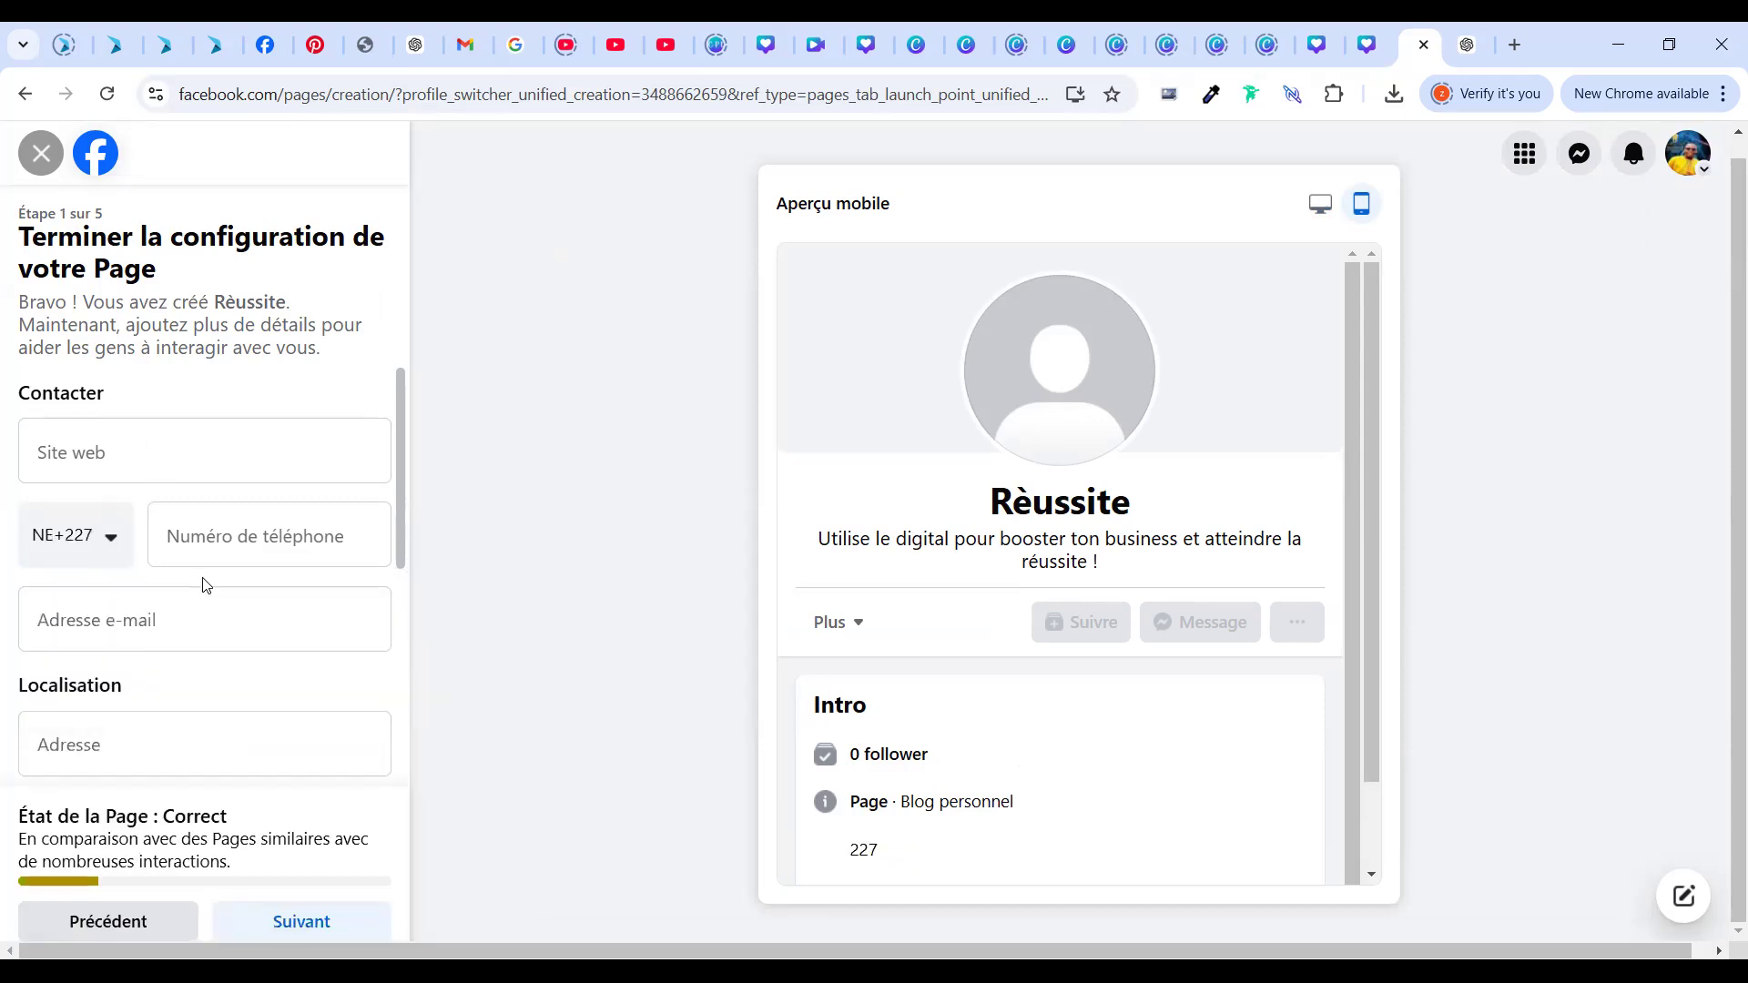
{"action": "left_click", "coordinate": [226, 535]}
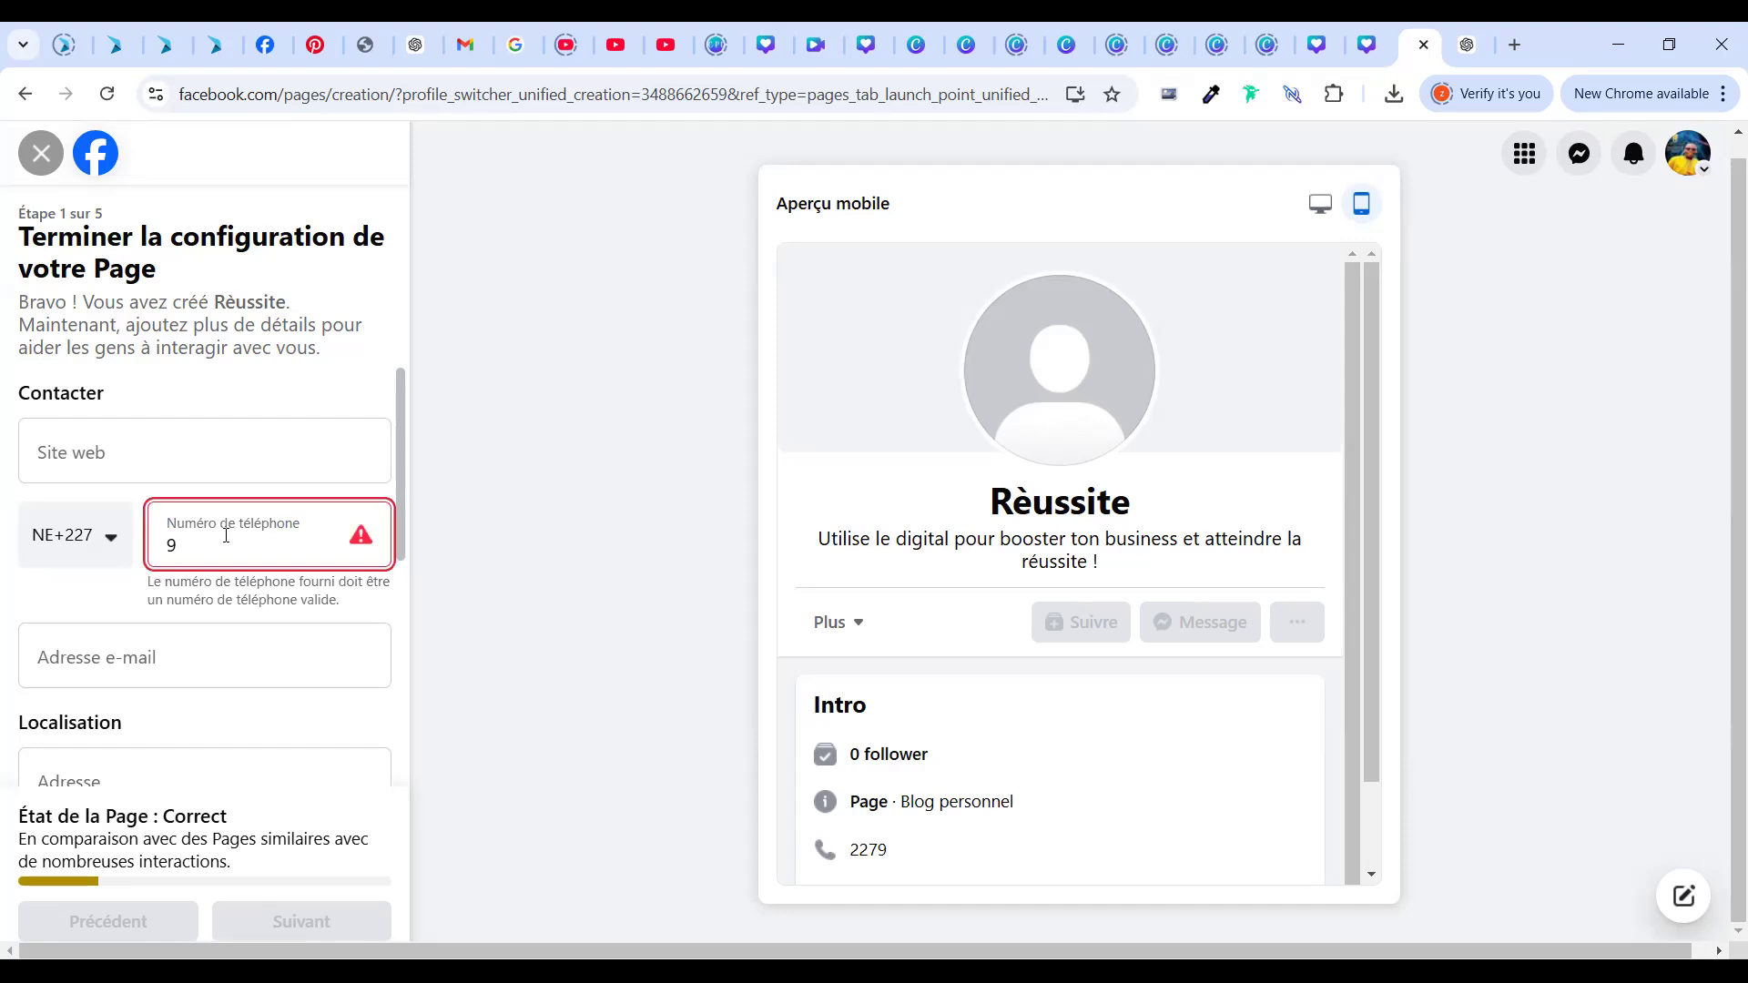
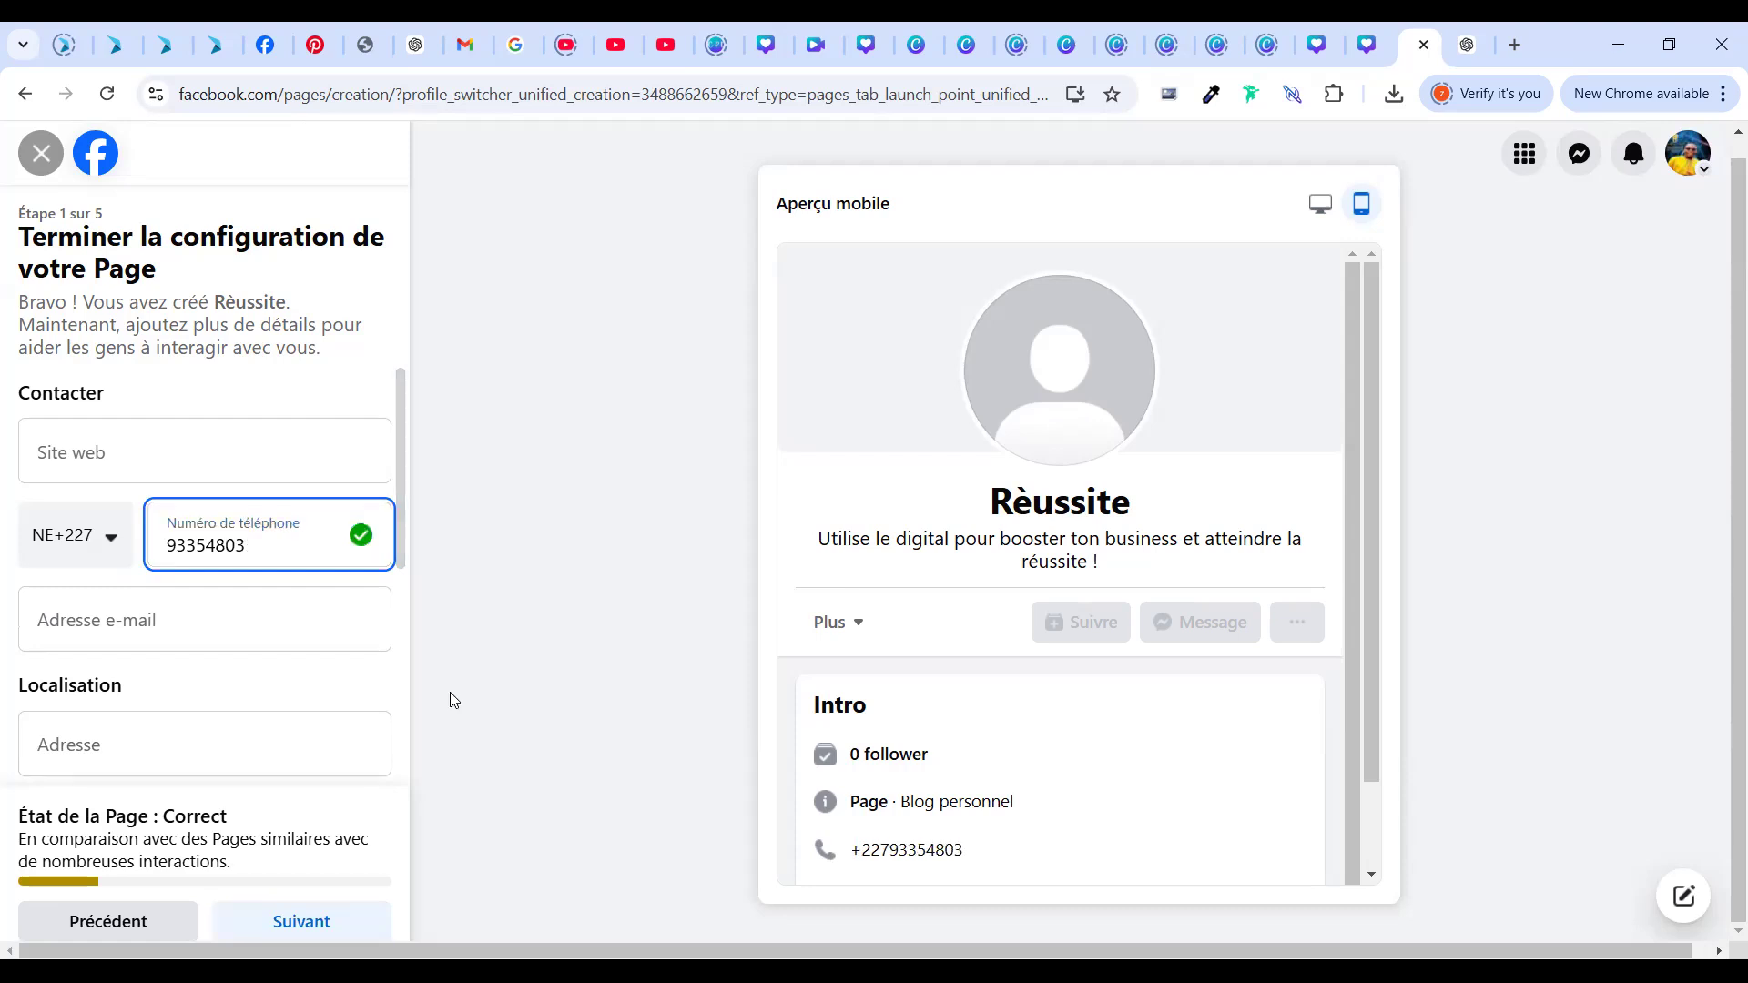
{"action": "left_click", "coordinate": [261, 639]}
{"action": "left_click", "coordinate": [260, 639]}
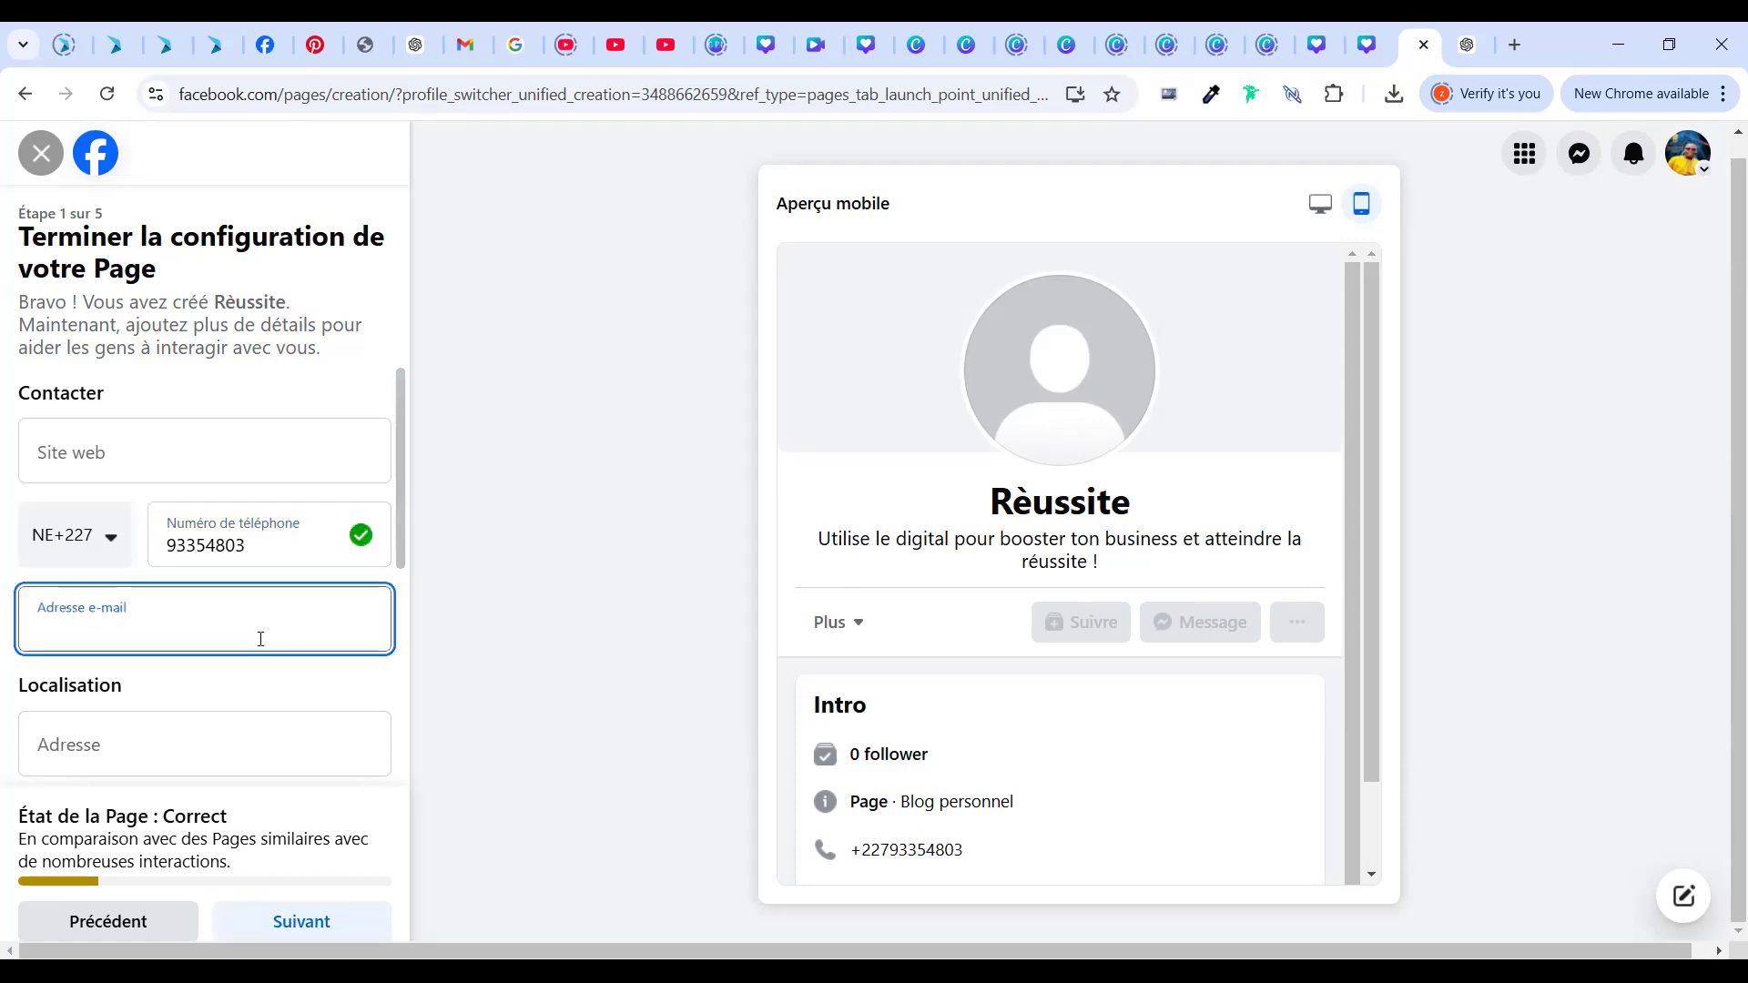
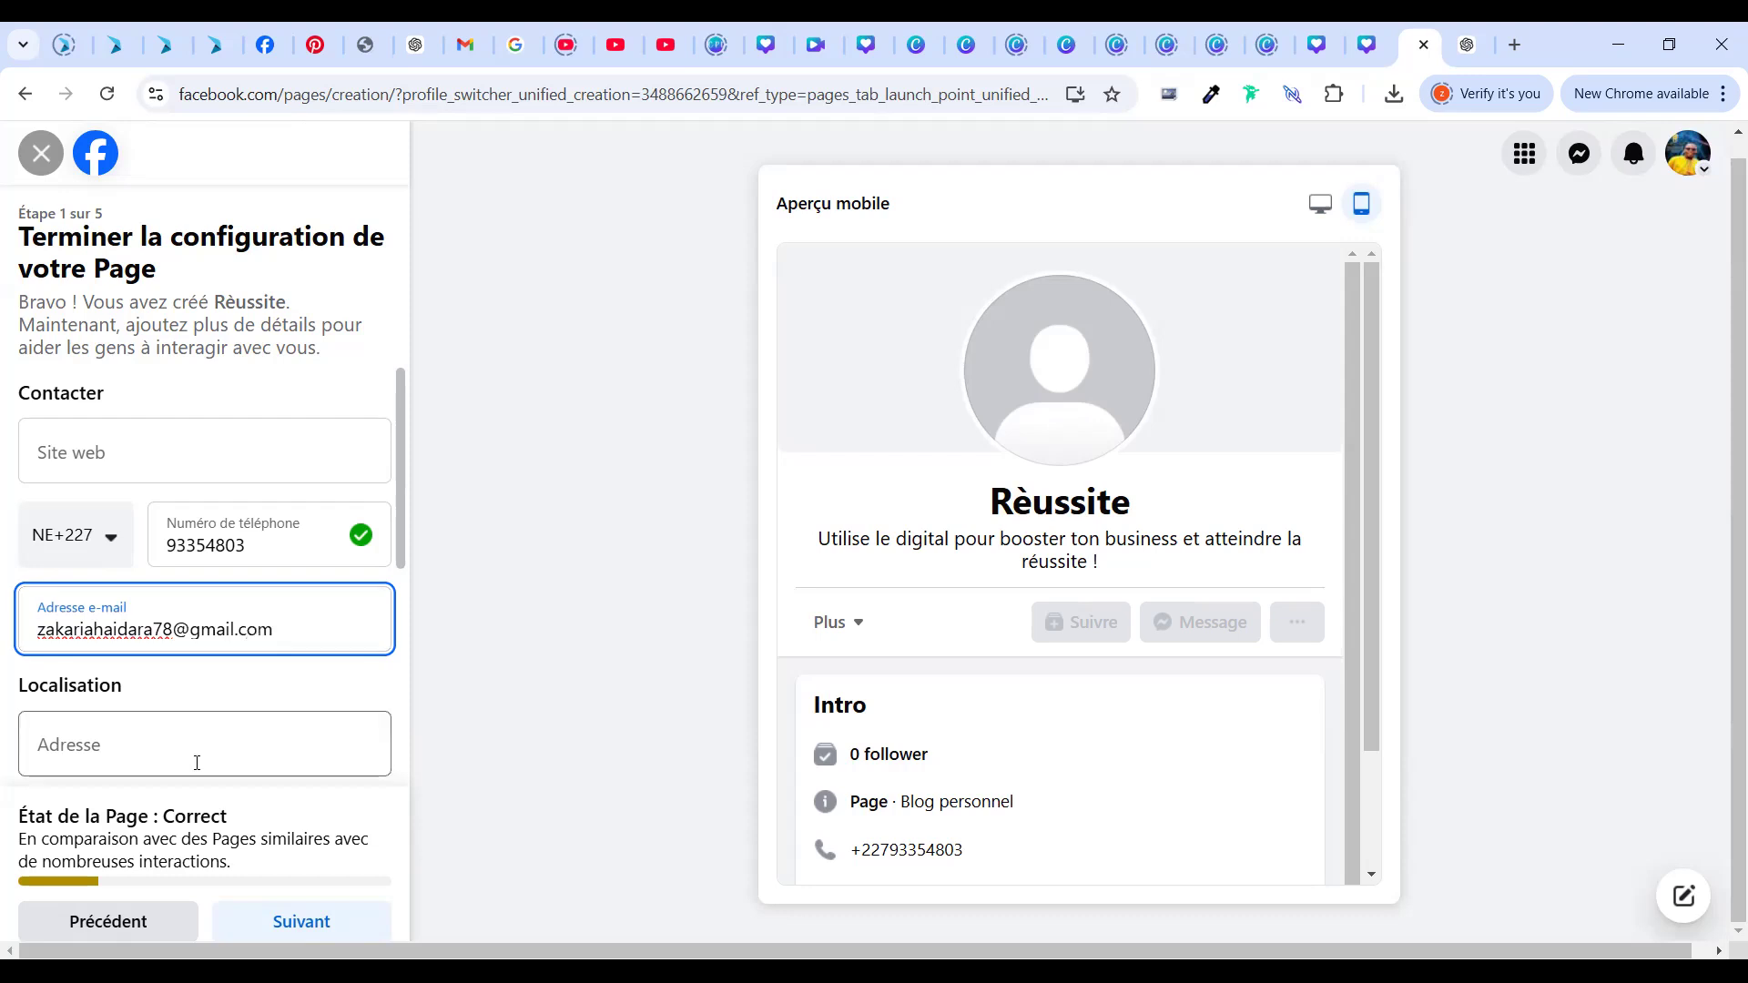
Enter 'Niam' in the Ville field and pick Niamey from the suggestions
{"action": "scroll", "coordinate": [371, 742], "scroll_direction": "down", "scroll_amount": 4}
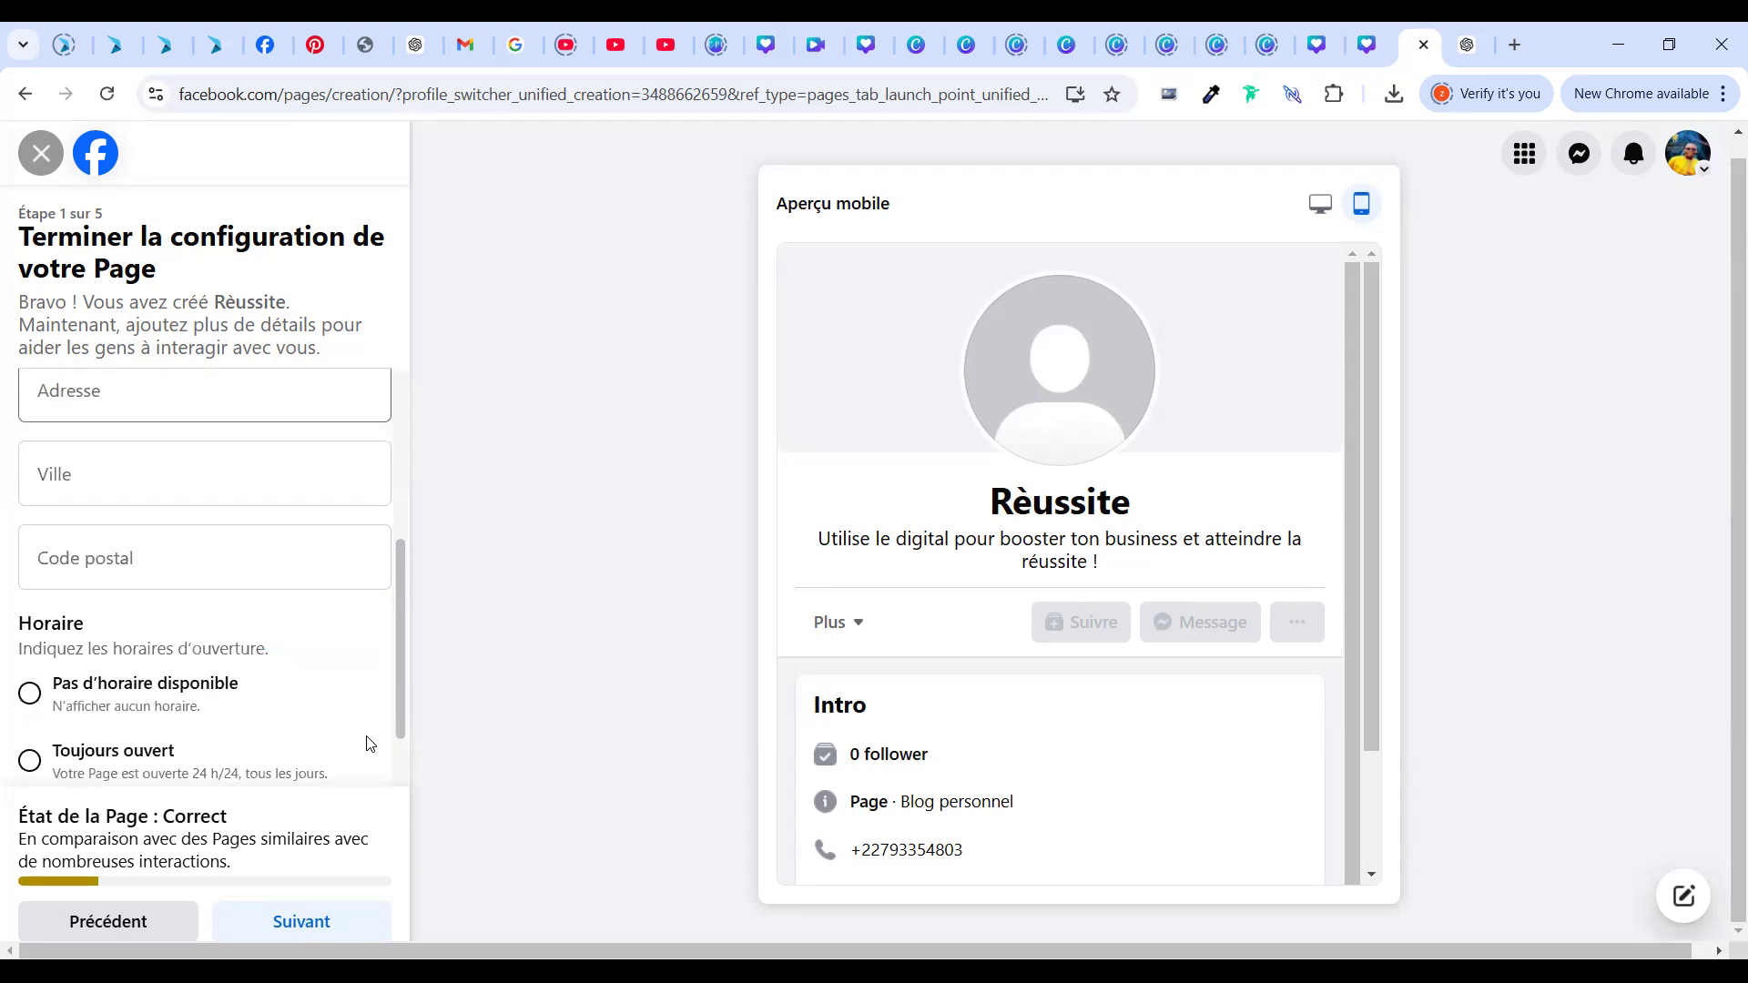
{"action": "scroll", "coordinate": [379, 674], "scroll_direction": "up", "scroll_amount": 1}
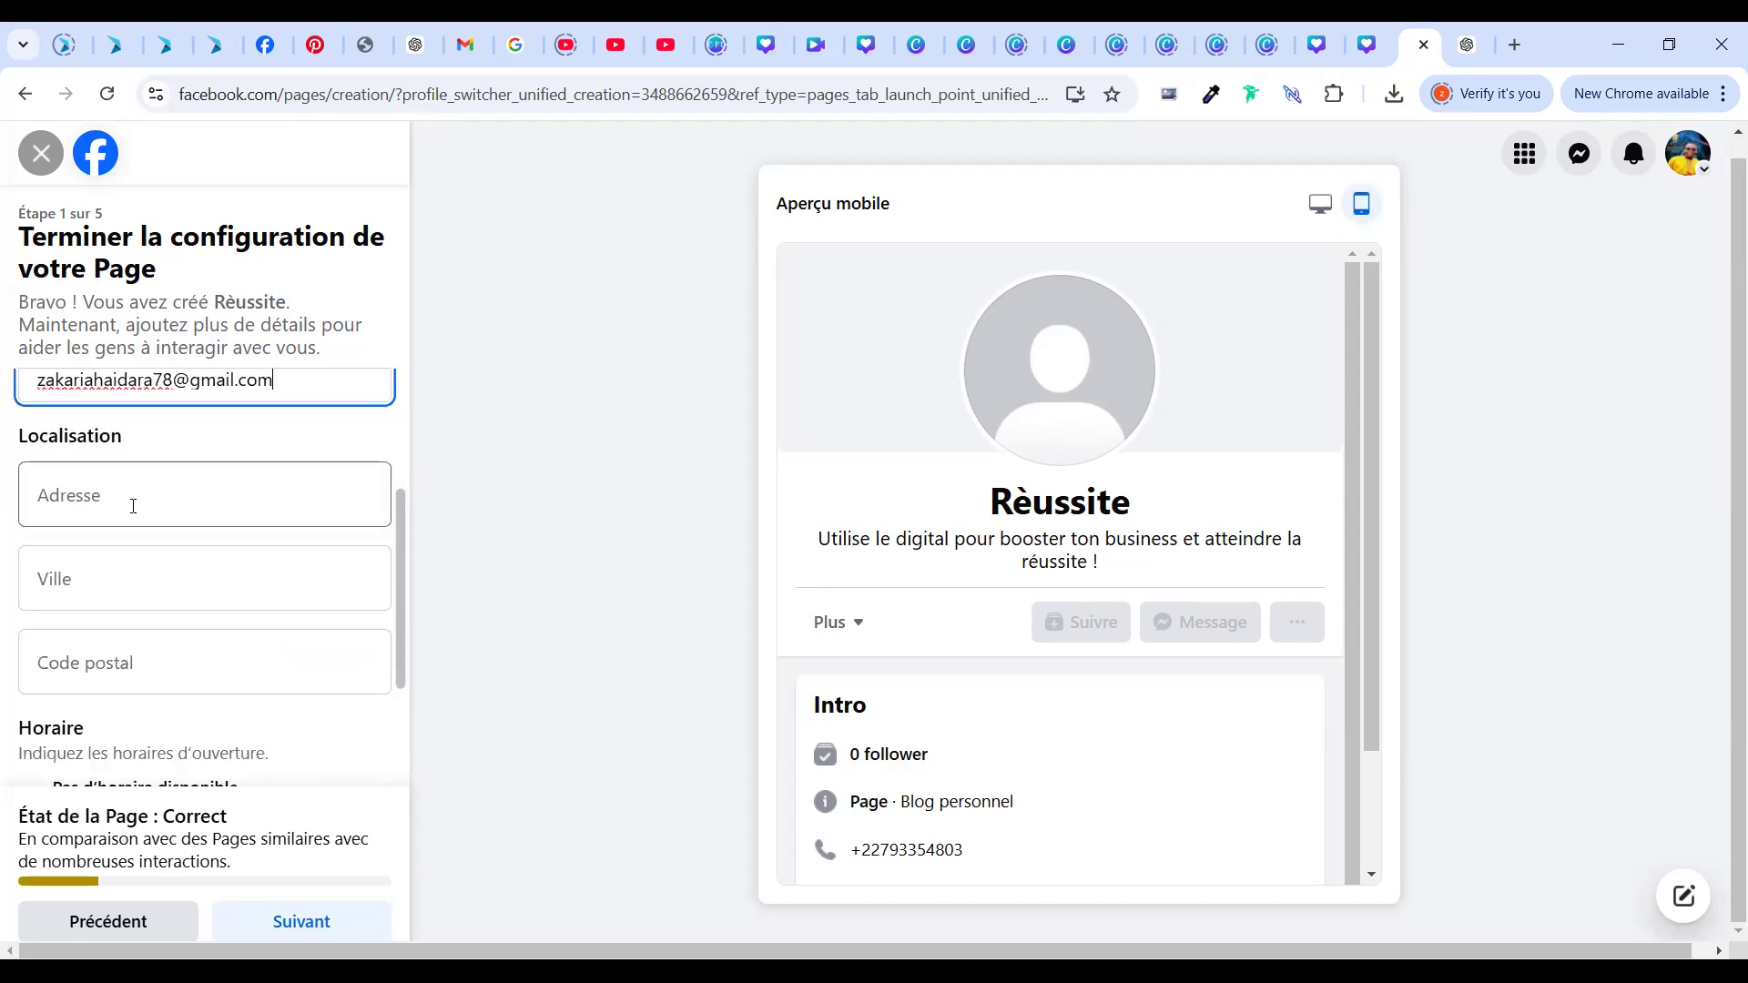
{"action": "left_click", "coordinate": [133, 506]}
{"action": "left_click", "coordinate": [122, 556]}
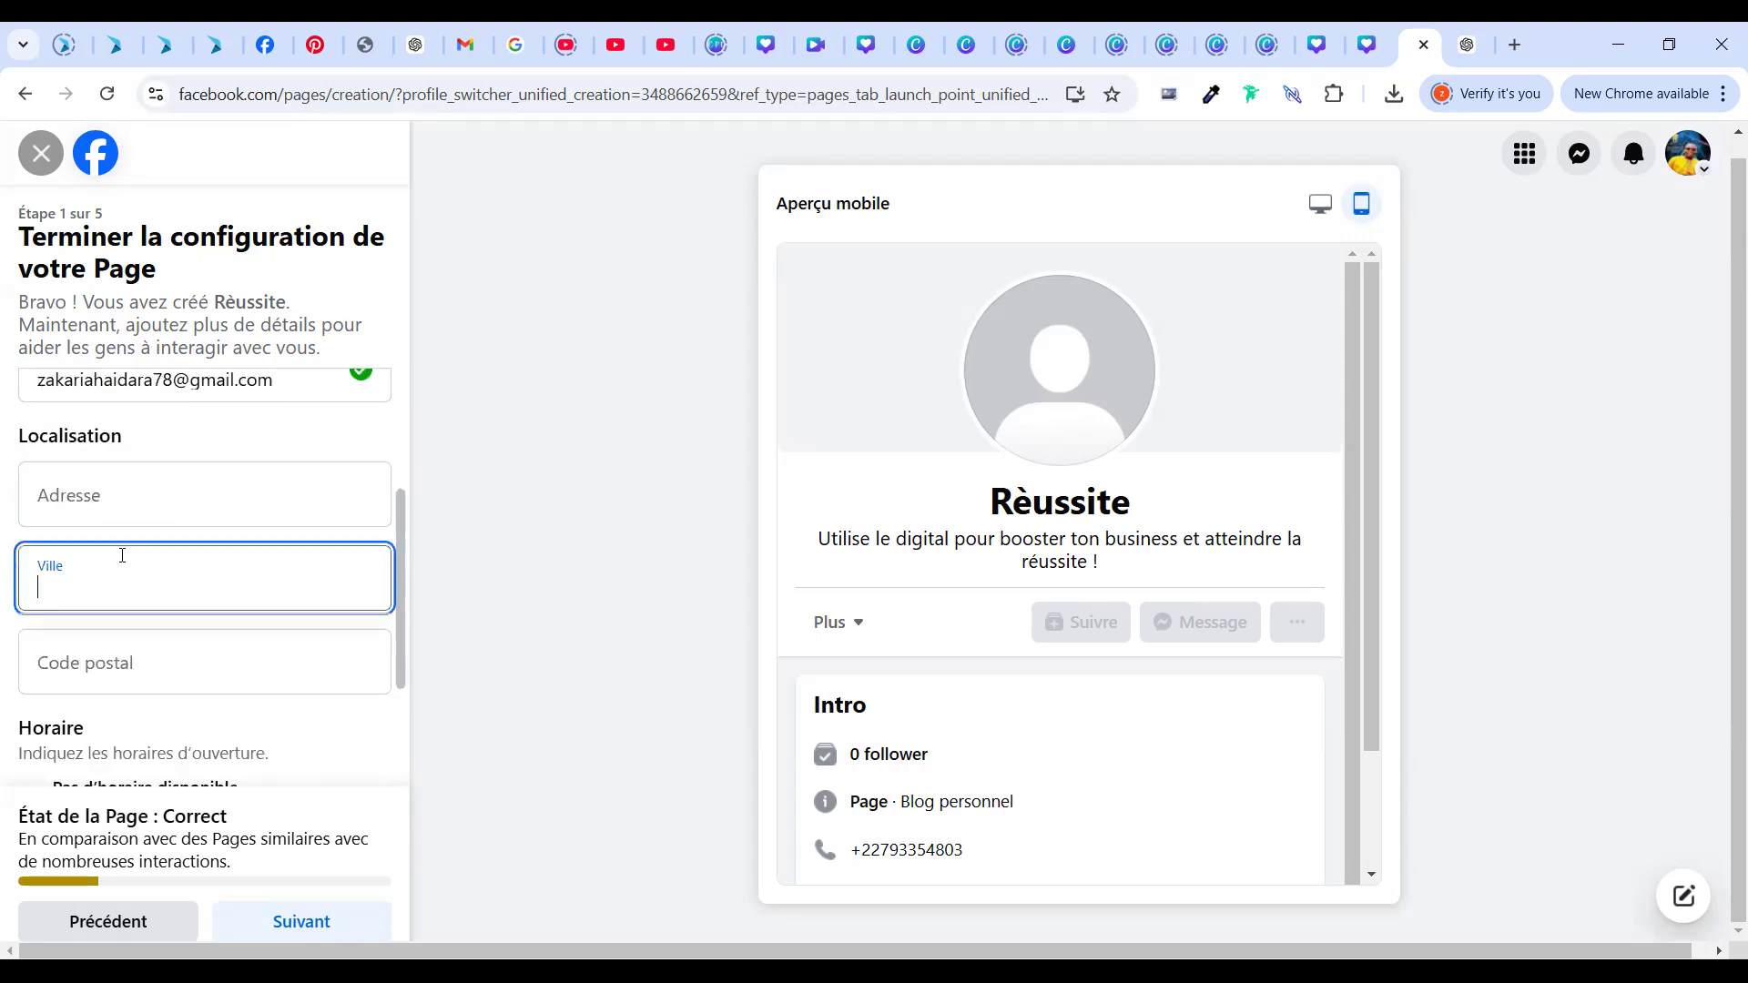
{"action": "type", "text": "n"}
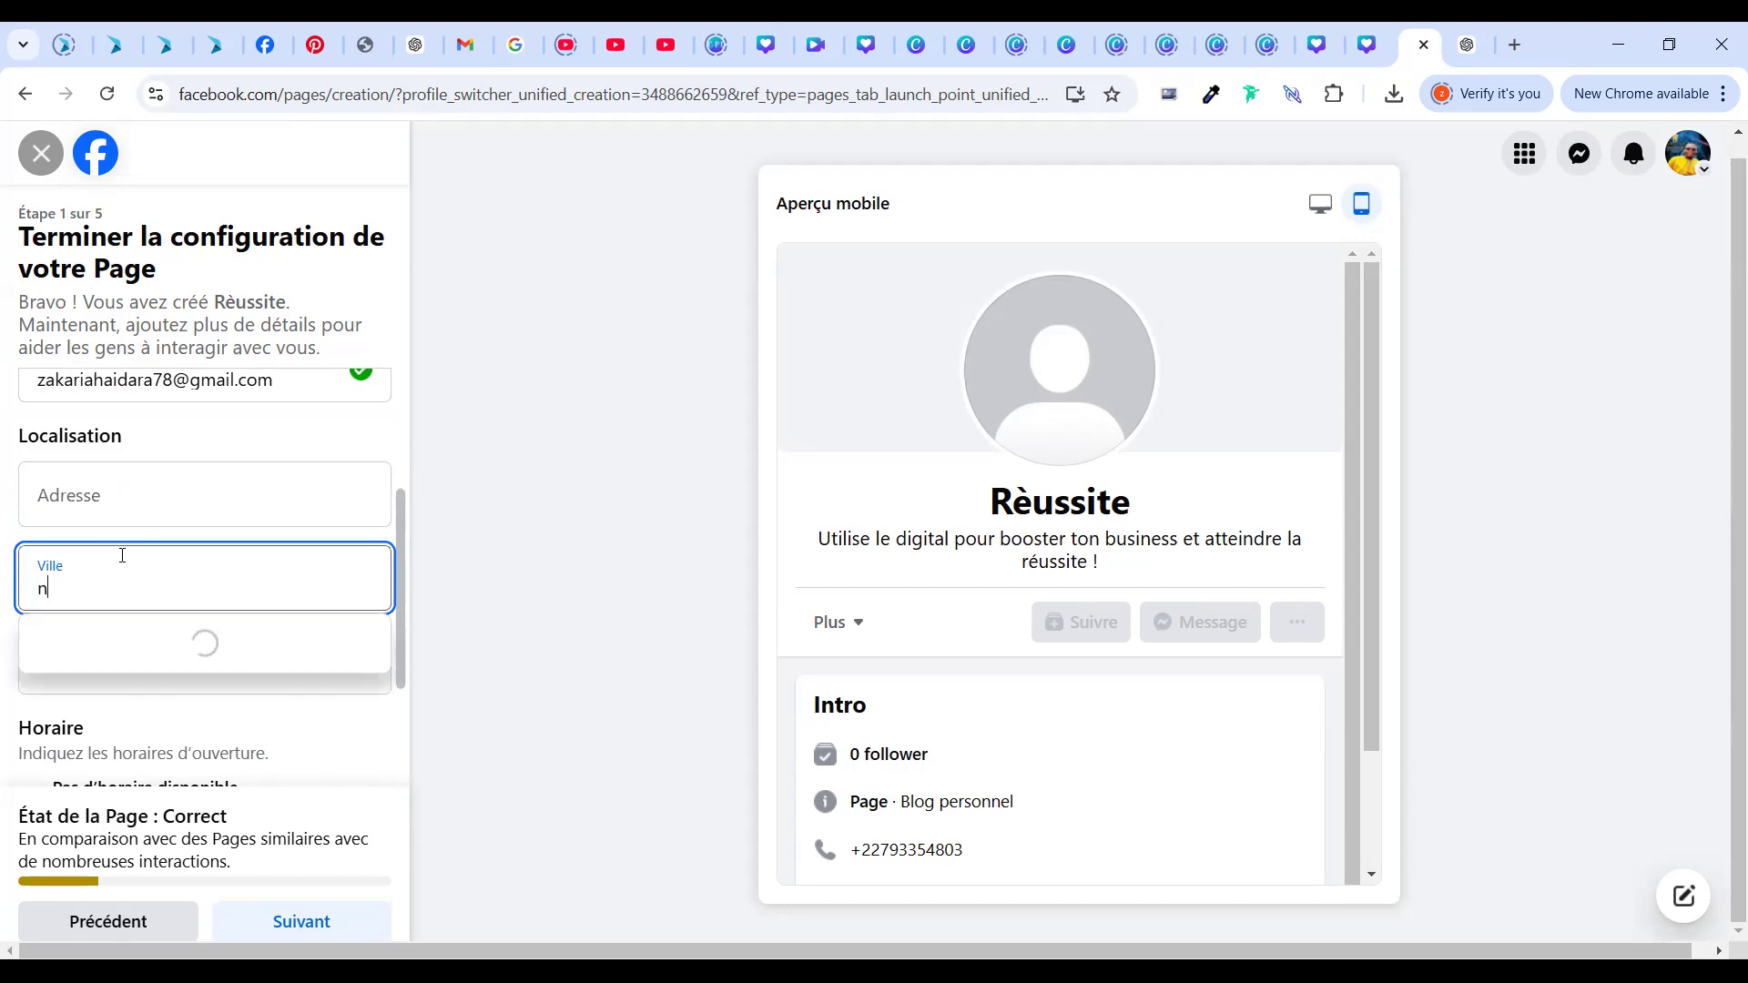
{"action": "key", "text": "BackSpace"}
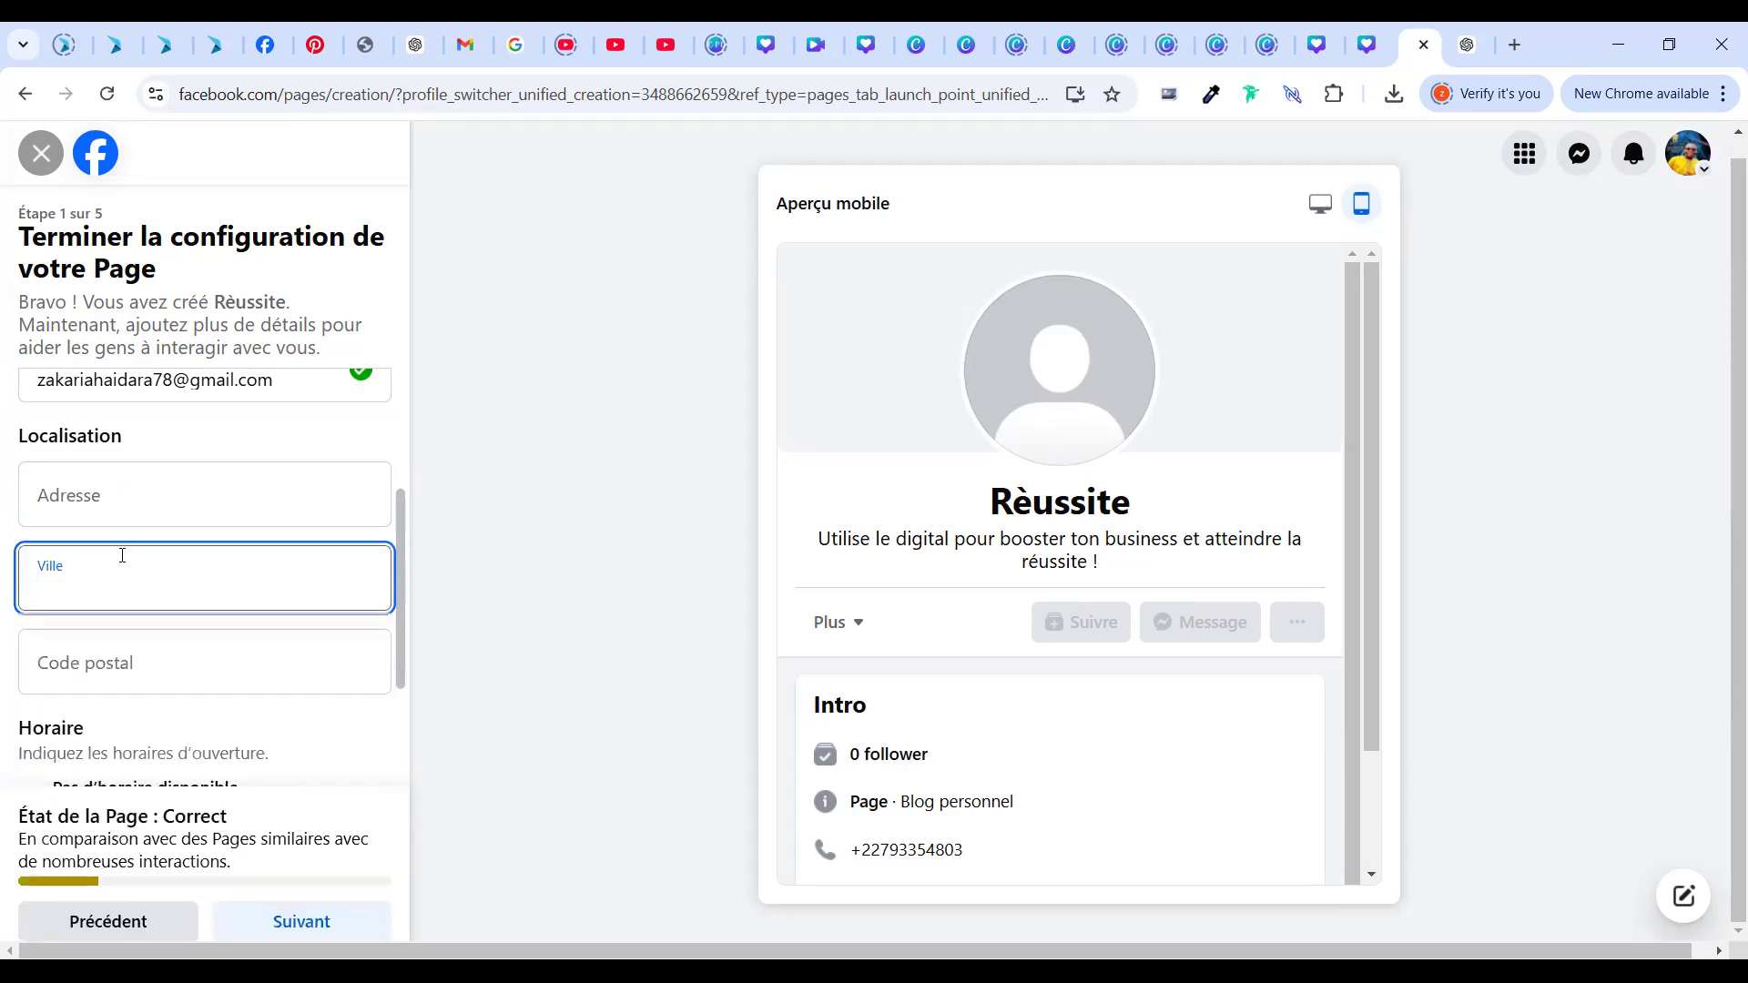
{"action": "left_click", "coordinate": [122, 556]}
{"action": "type", "text": "n"}
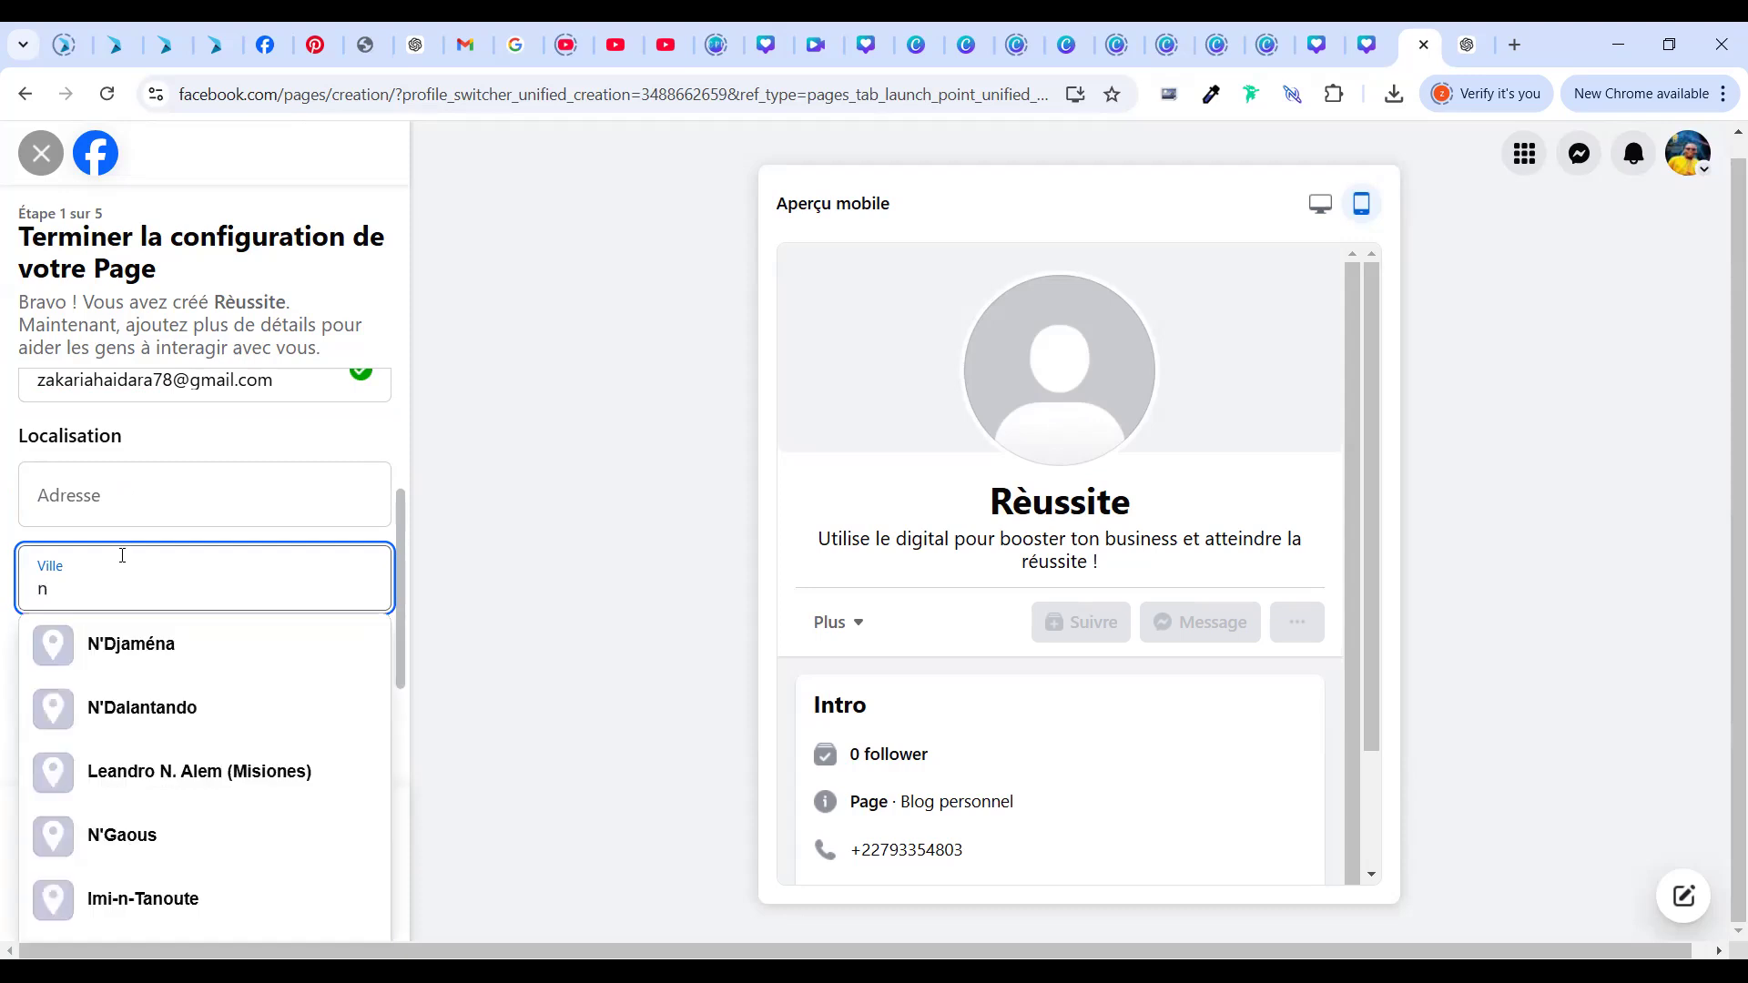
{"action": "key", "text": "BackSpace"}
{"action": "type", "text": "Nia"}
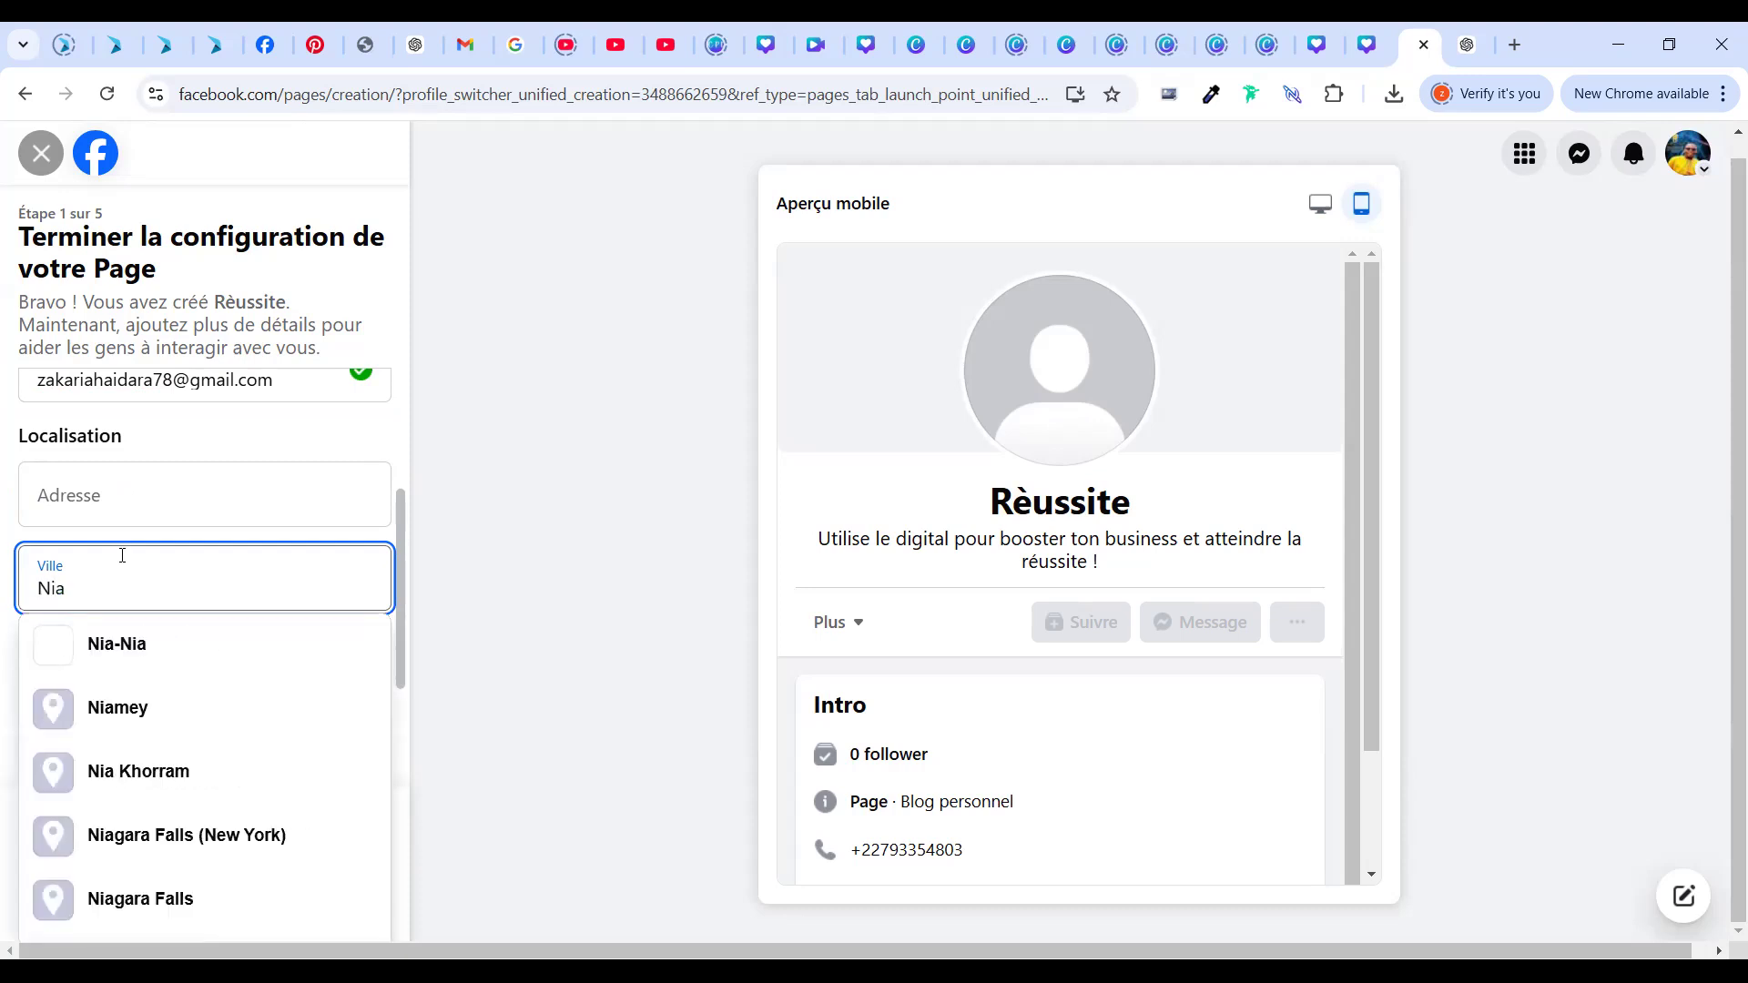
{"action": "type", "text": "m"}
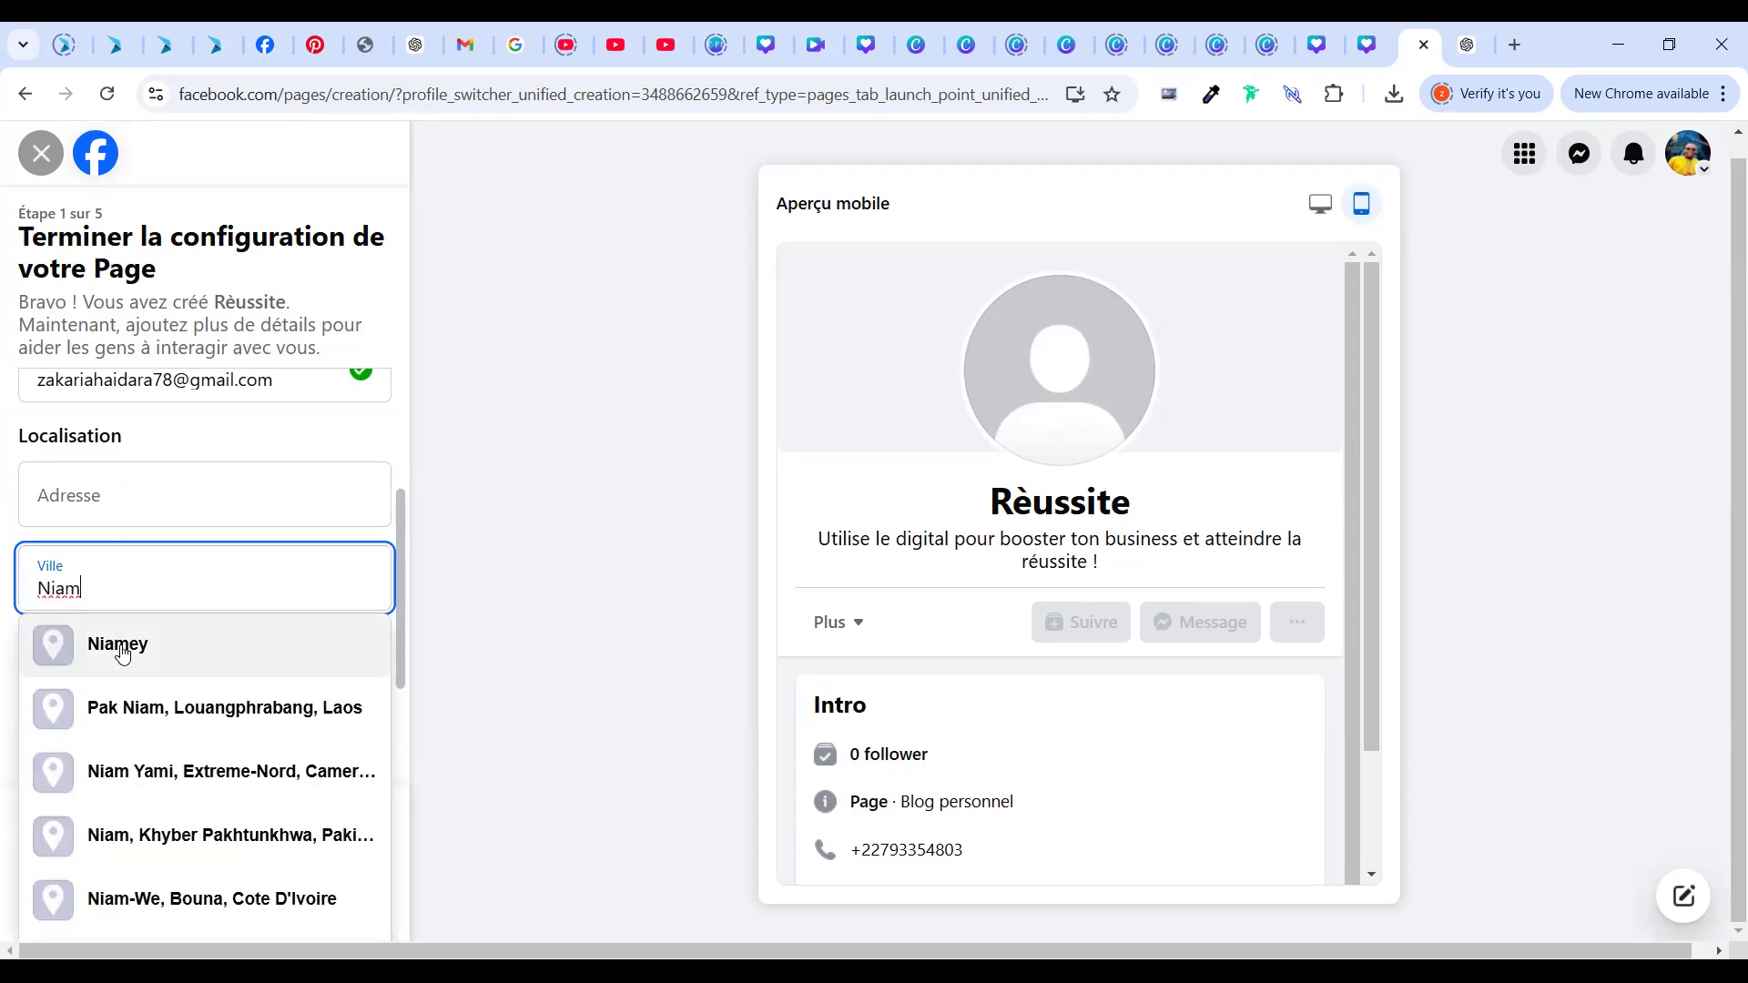
{"action": "left_click", "coordinate": [123, 648]}
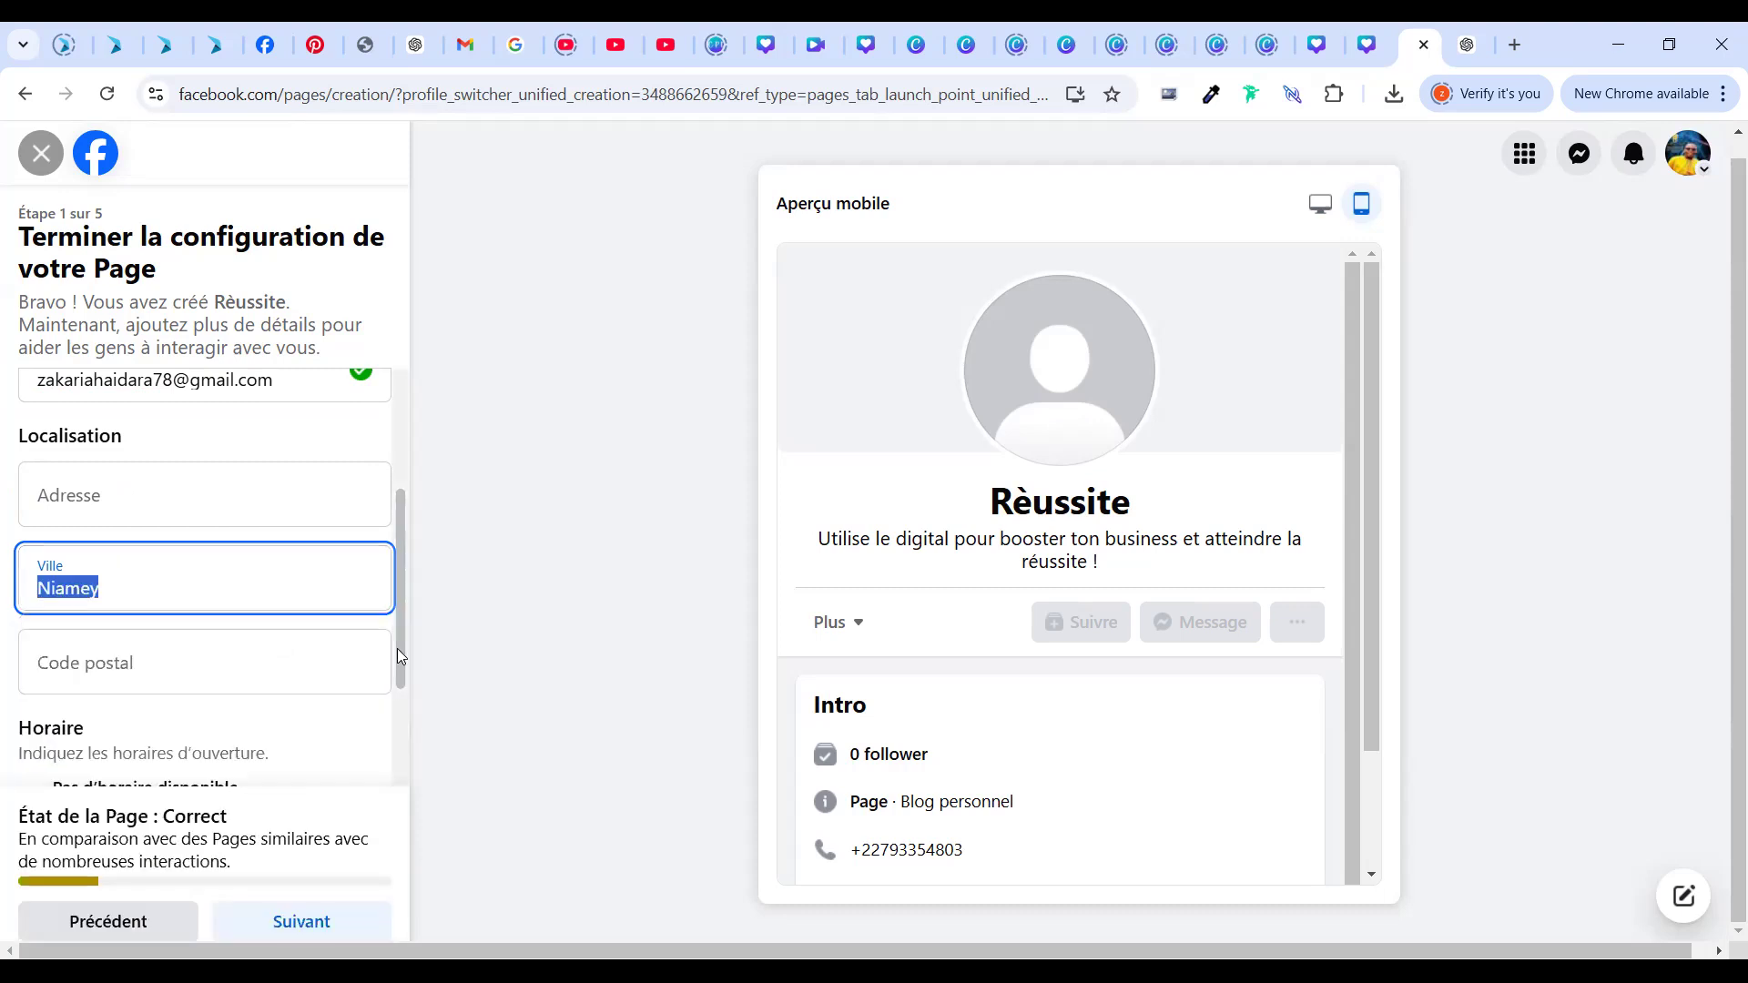
{"action": "scroll", "coordinate": [408, 830], "scroll_direction": "down", "scroll_amount": 2}
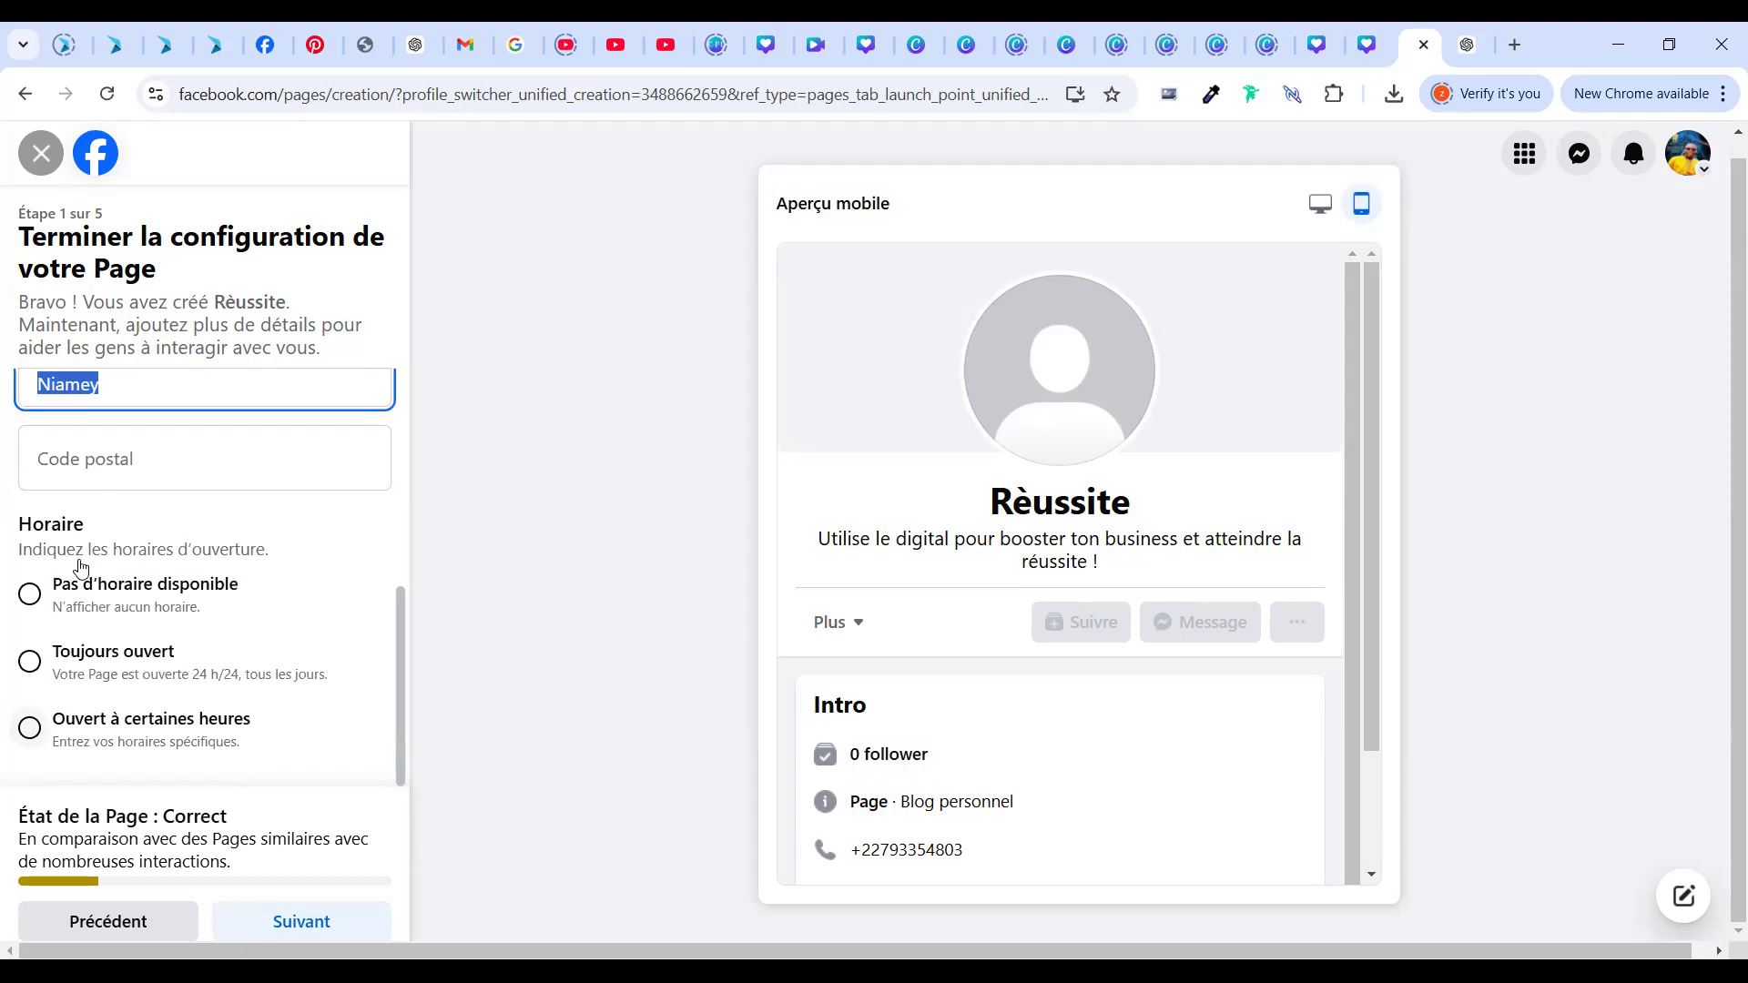
Set the Page's opening hours to Toujours ouvert (always open)
{"action": "left_click", "coordinate": [31, 662]}
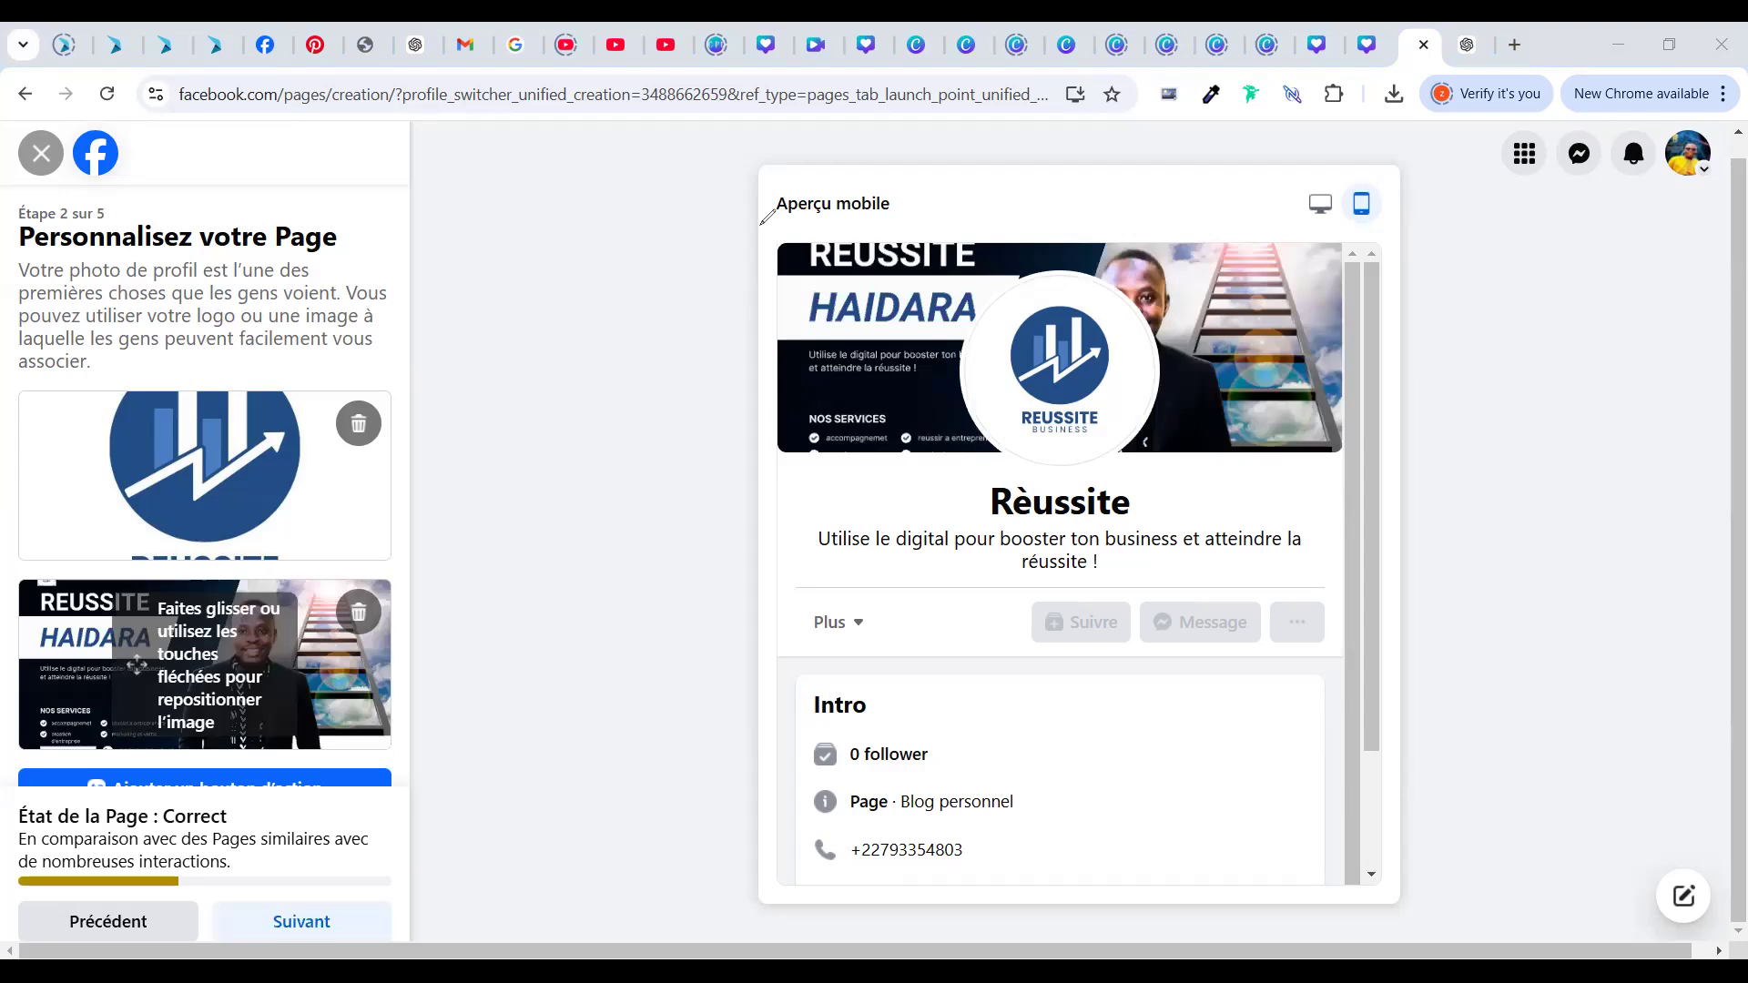
Accept the logo and cover preview and advance to setup step 3 of 5
{"action": "mouse_move", "coordinate": [761, 221]}
{"action": "left_mouse_down"}
{"action": "mouse_move", "coordinate": [765, 466]}
{"action": "mouse_move", "coordinate": [659, 462]}
{"action": "mouse_move", "coordinate": [729, 265]}
{"action": "left_mouse_up"}
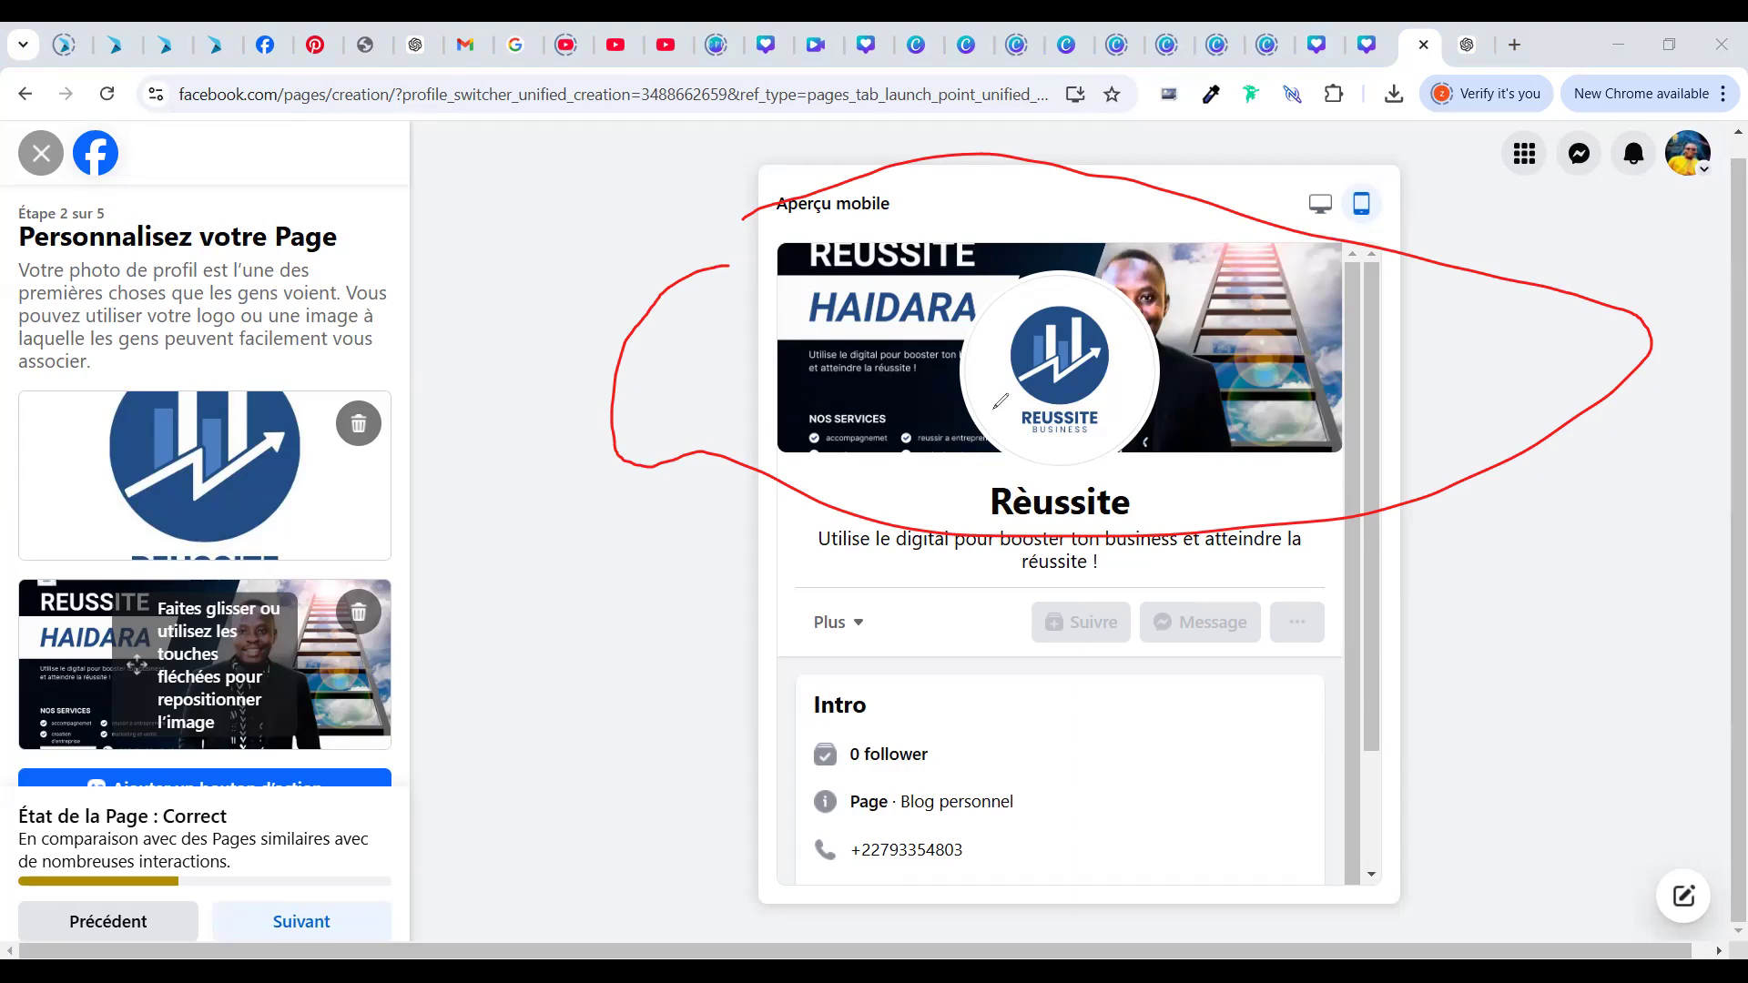
{"action": "key", "text": "e"}
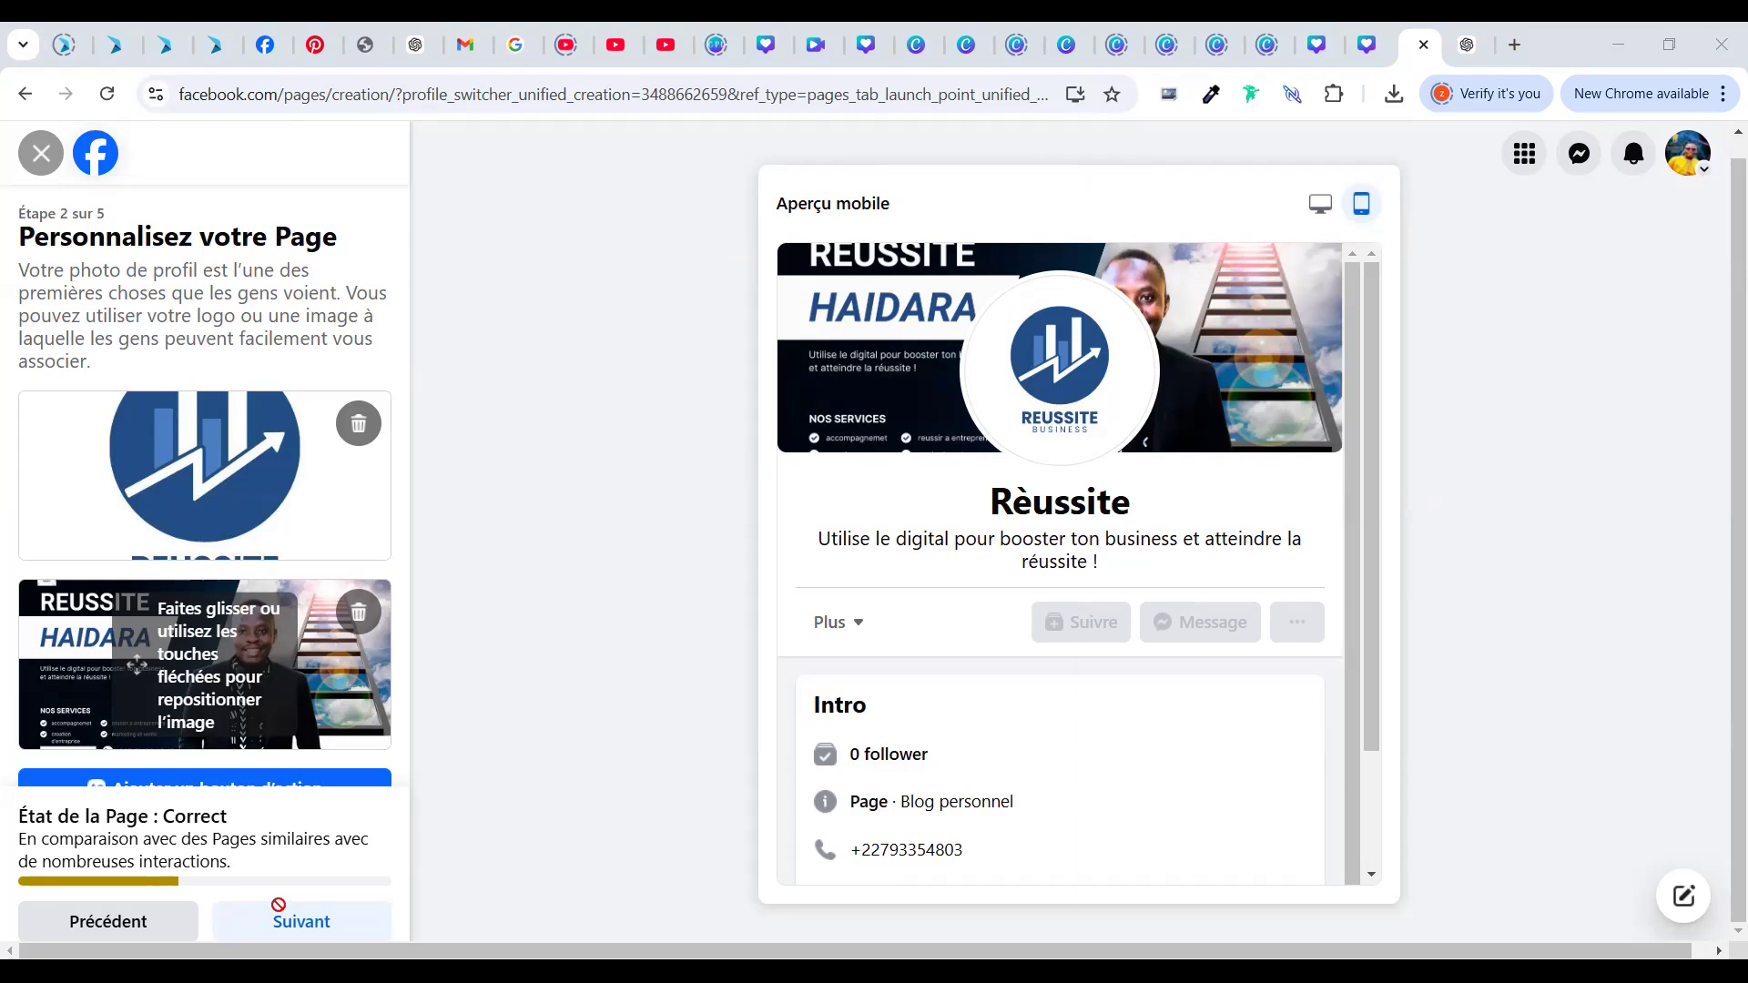
{"action": "left_click", "coordinate": [277, 905]}
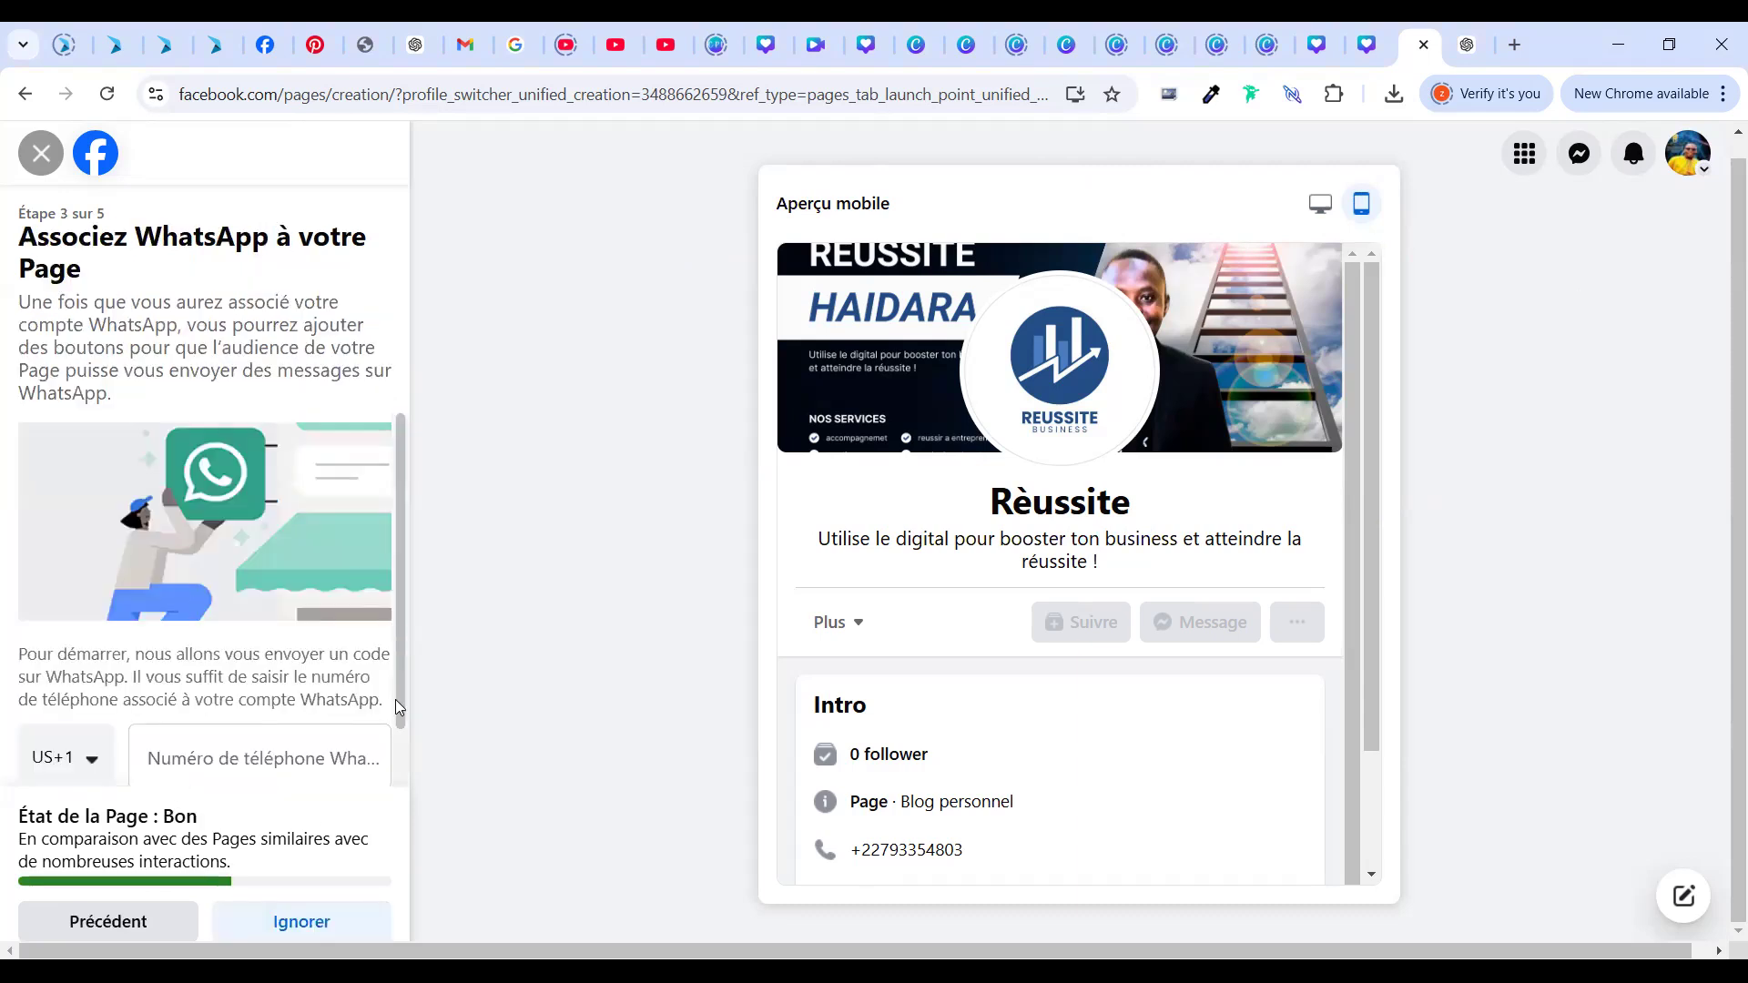
Skip the WhatsApp linking step with Ignorer
{"action": "scroll", "coordinate": [48, 692], "scroll_direction": "down", "scroll_amount": 1}
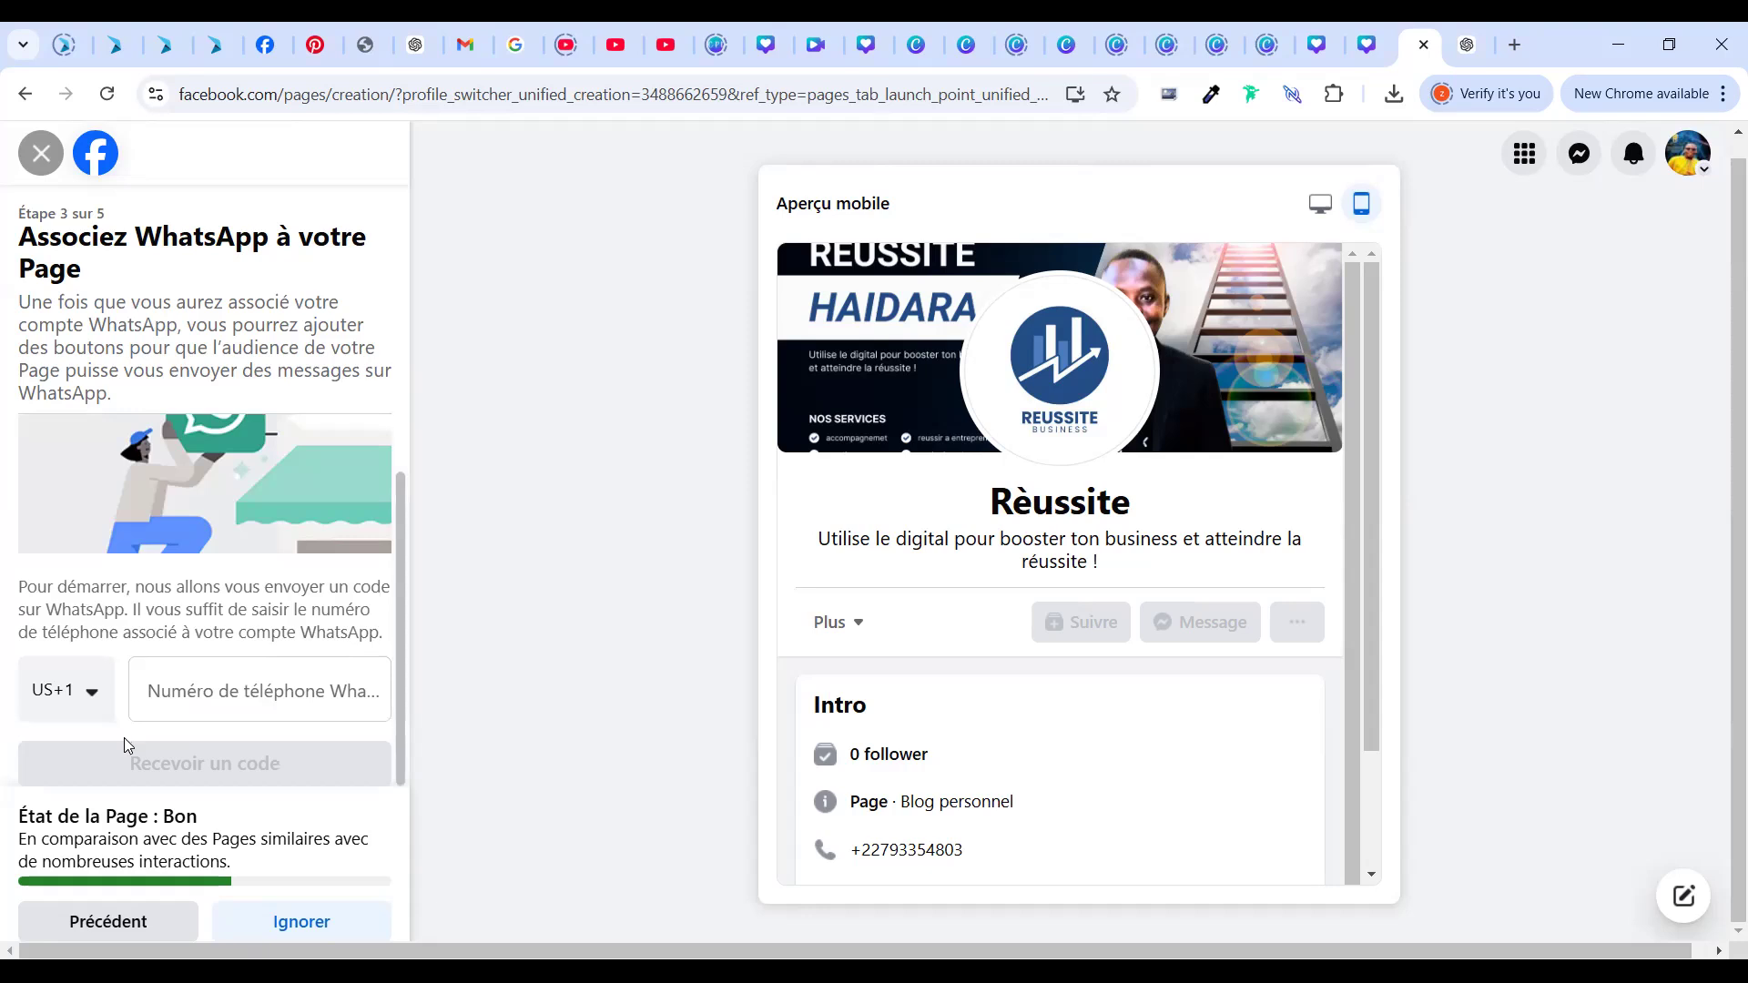
{"action": "left_click", "coordinate": [293, 930]}
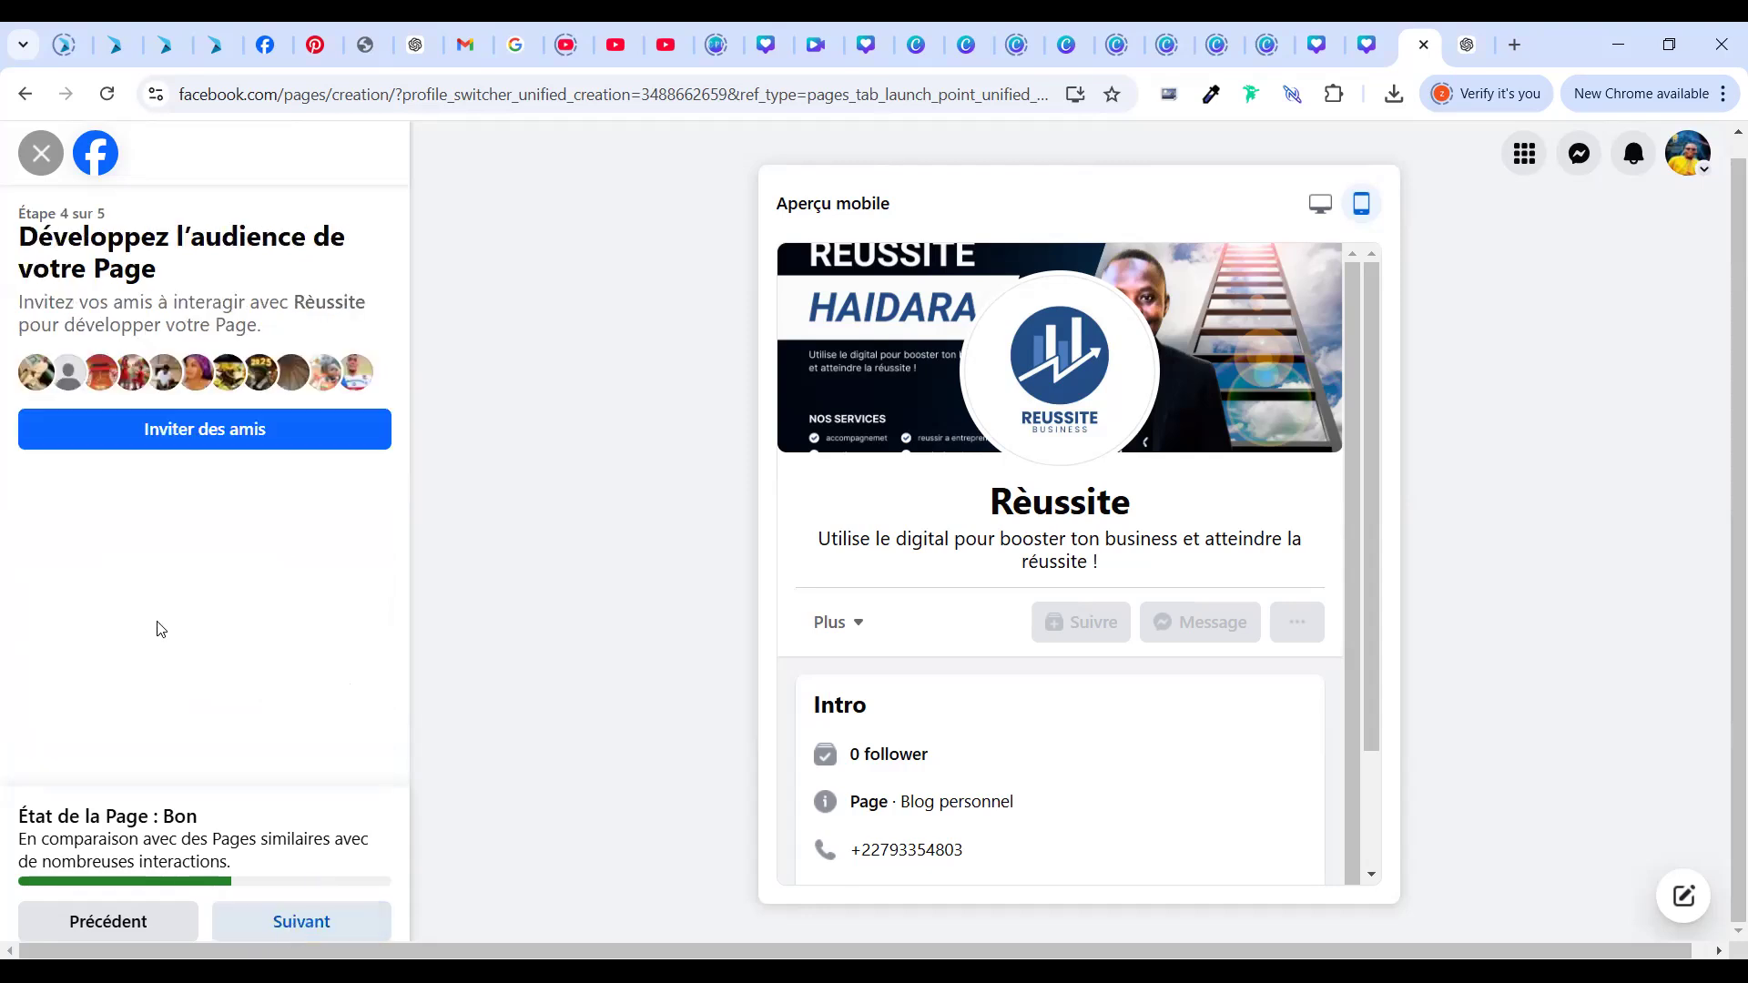
Send Page invitations to friends, including a batch of 1000 uninvited friends
{"action": "left_click", "coordinate": [283, 426]}
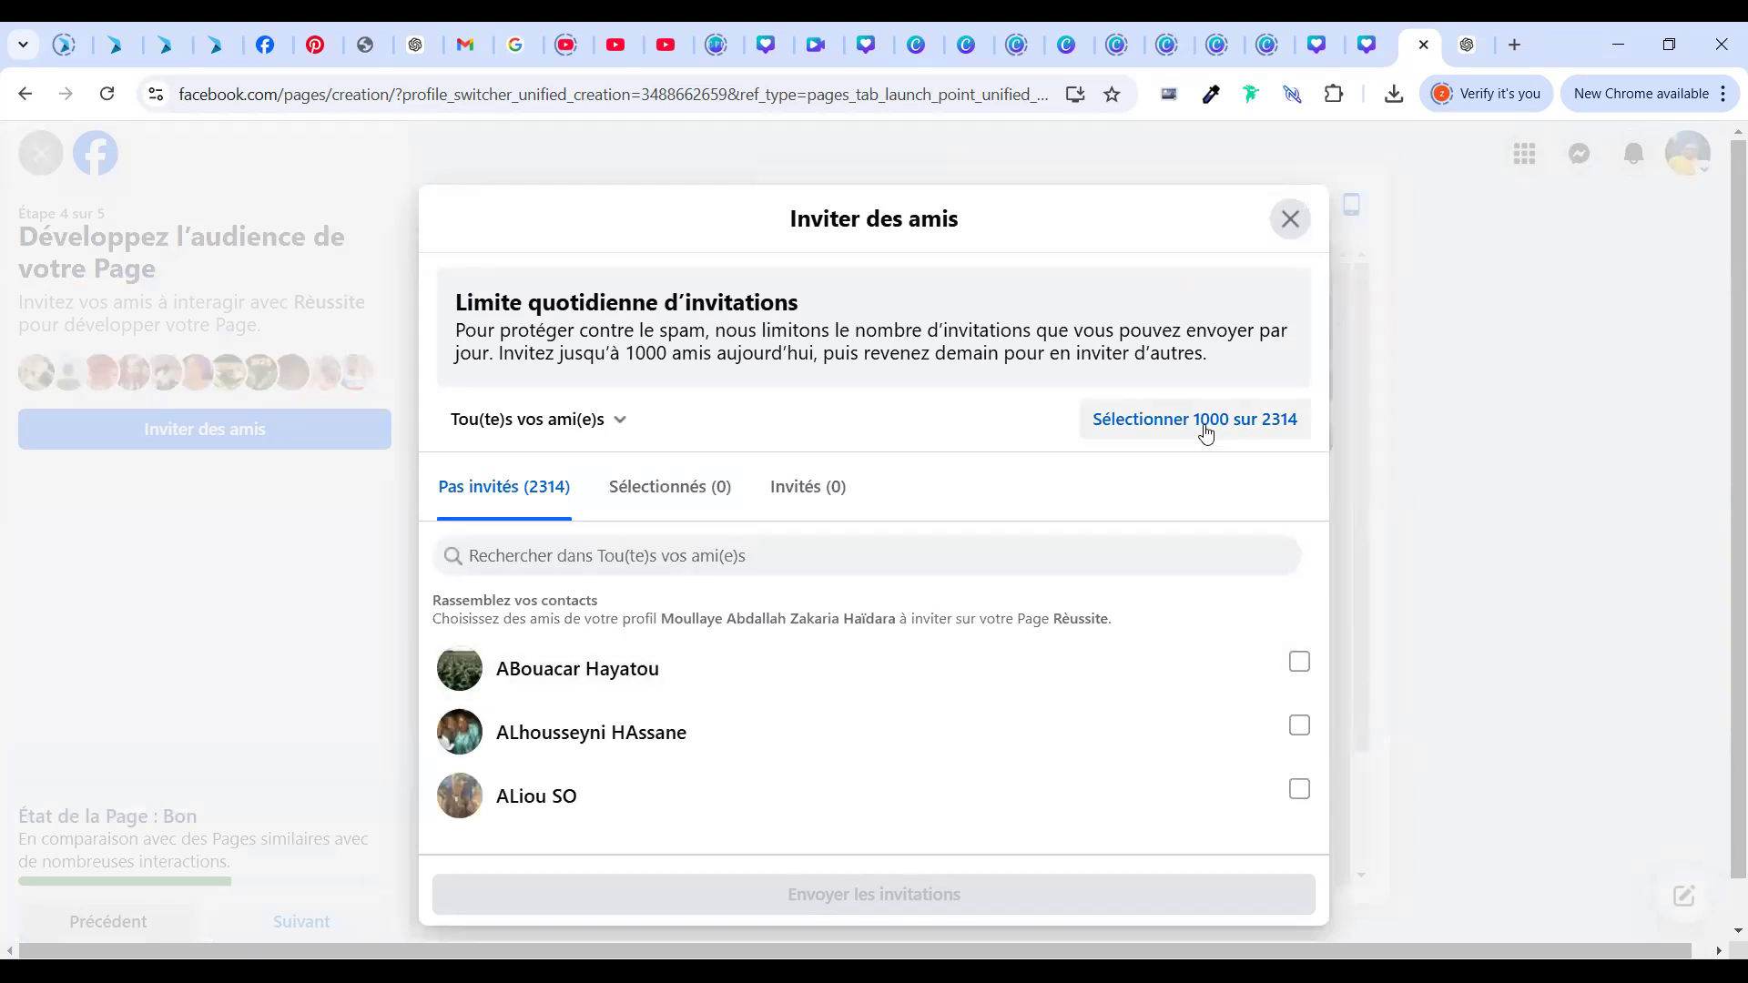
{"action": "left_click", "coordinate": [874, 895]}
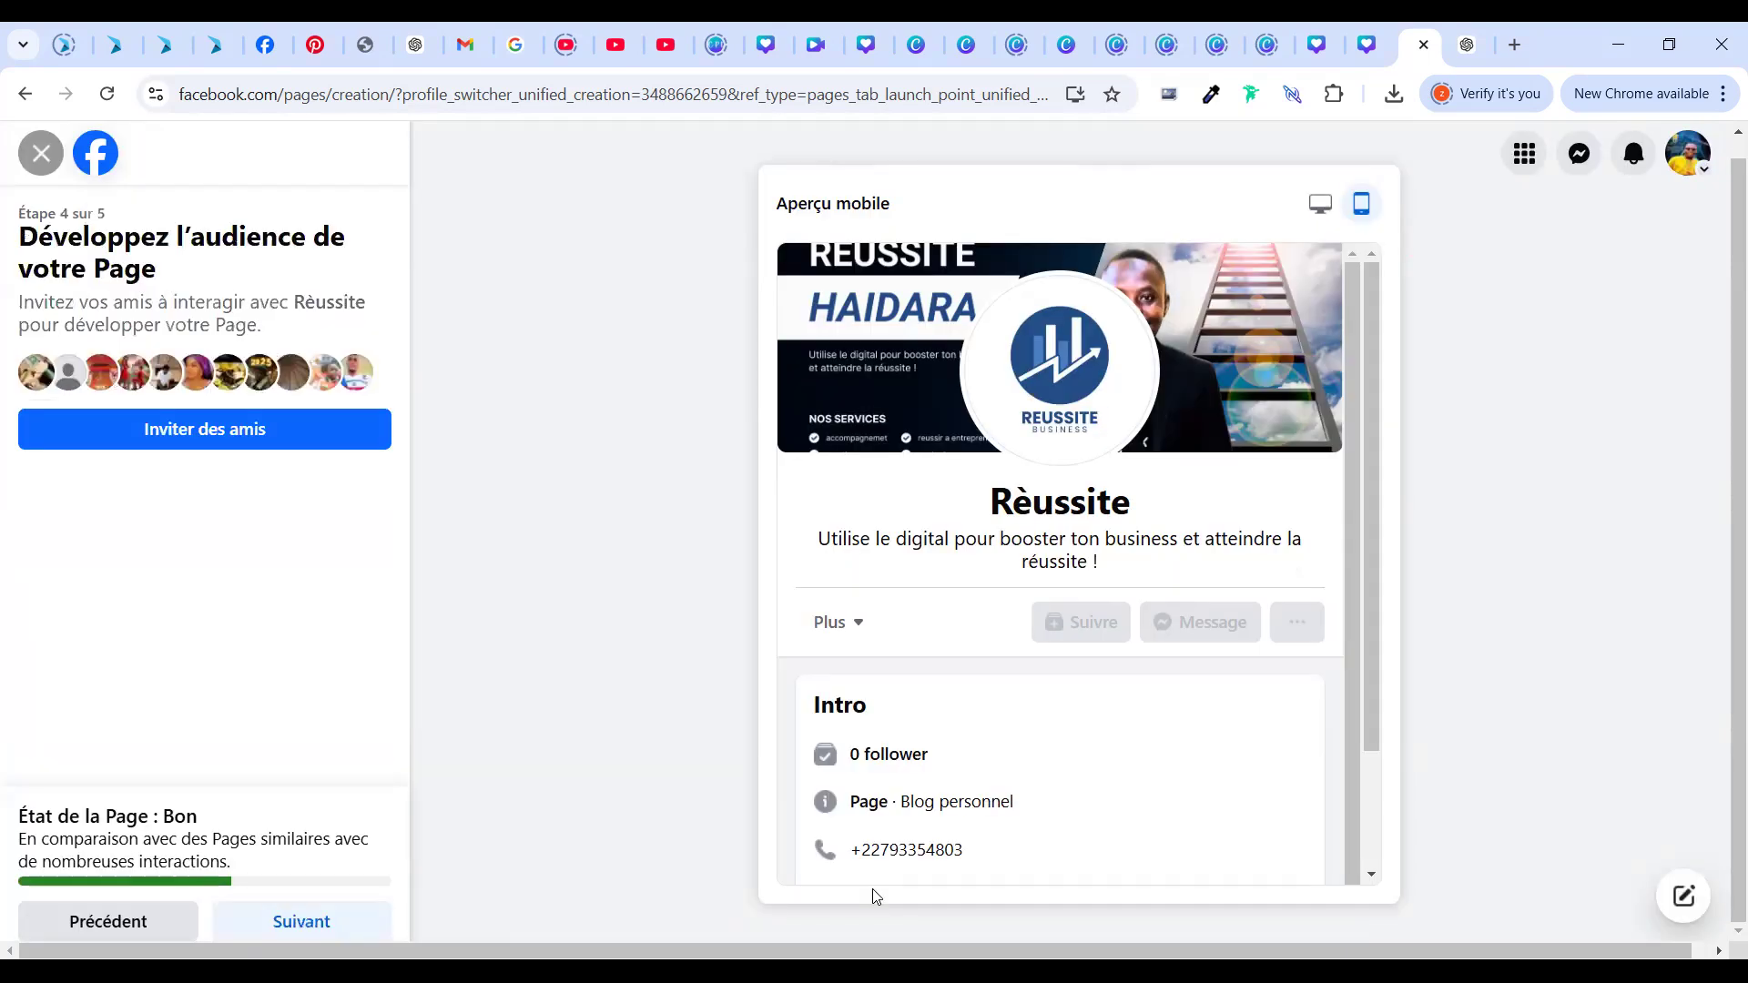
{"action": "left_click", "coordinate": [267, 440]}
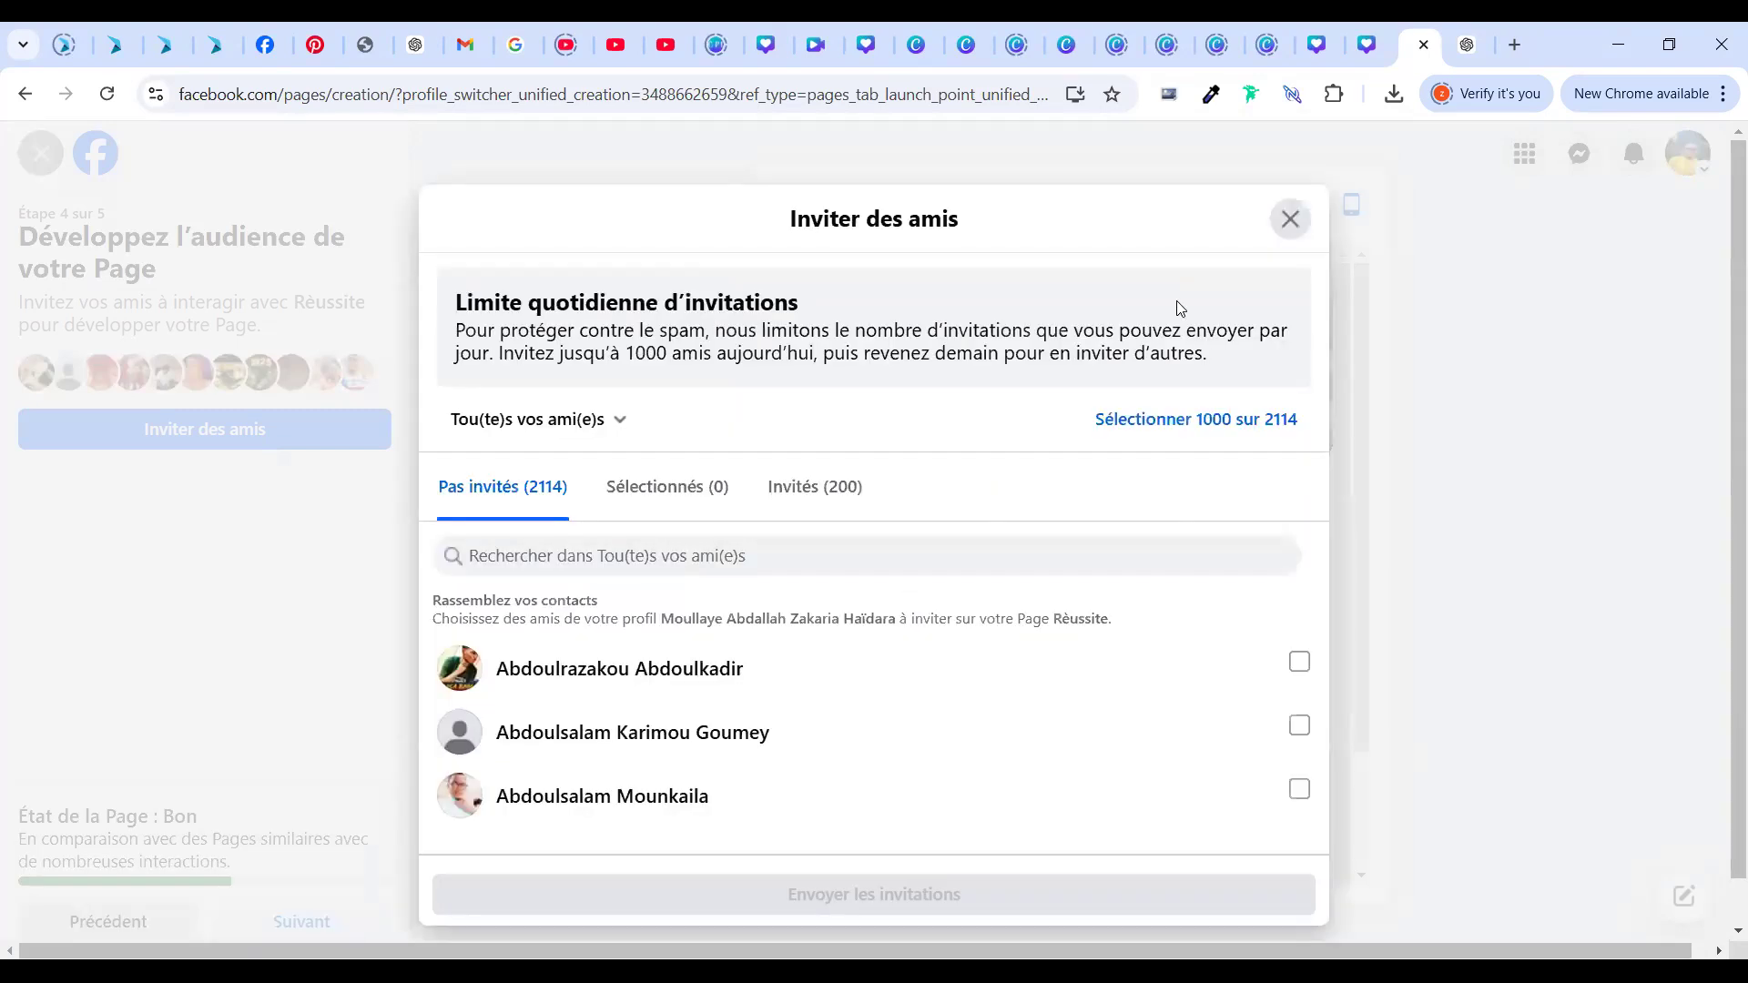
{"action": "left_click", "coordinate": [1186, 425]}
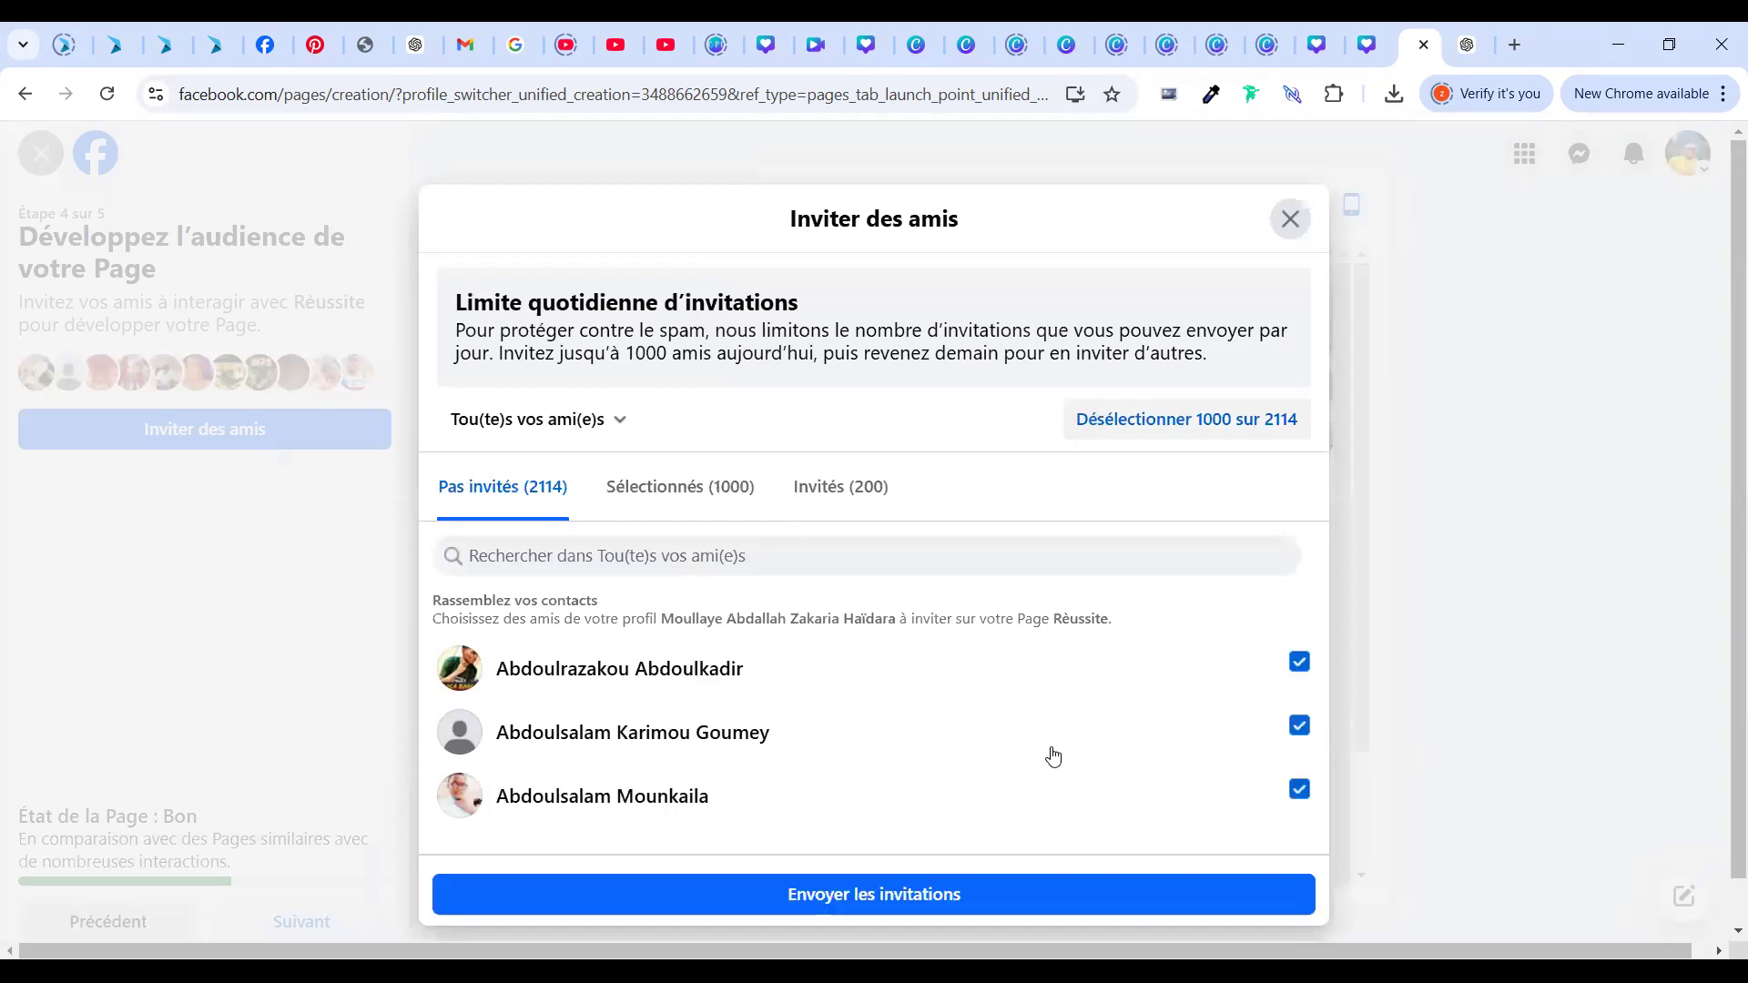
{"action": "left_click", "coordinate": [1000, 905]}
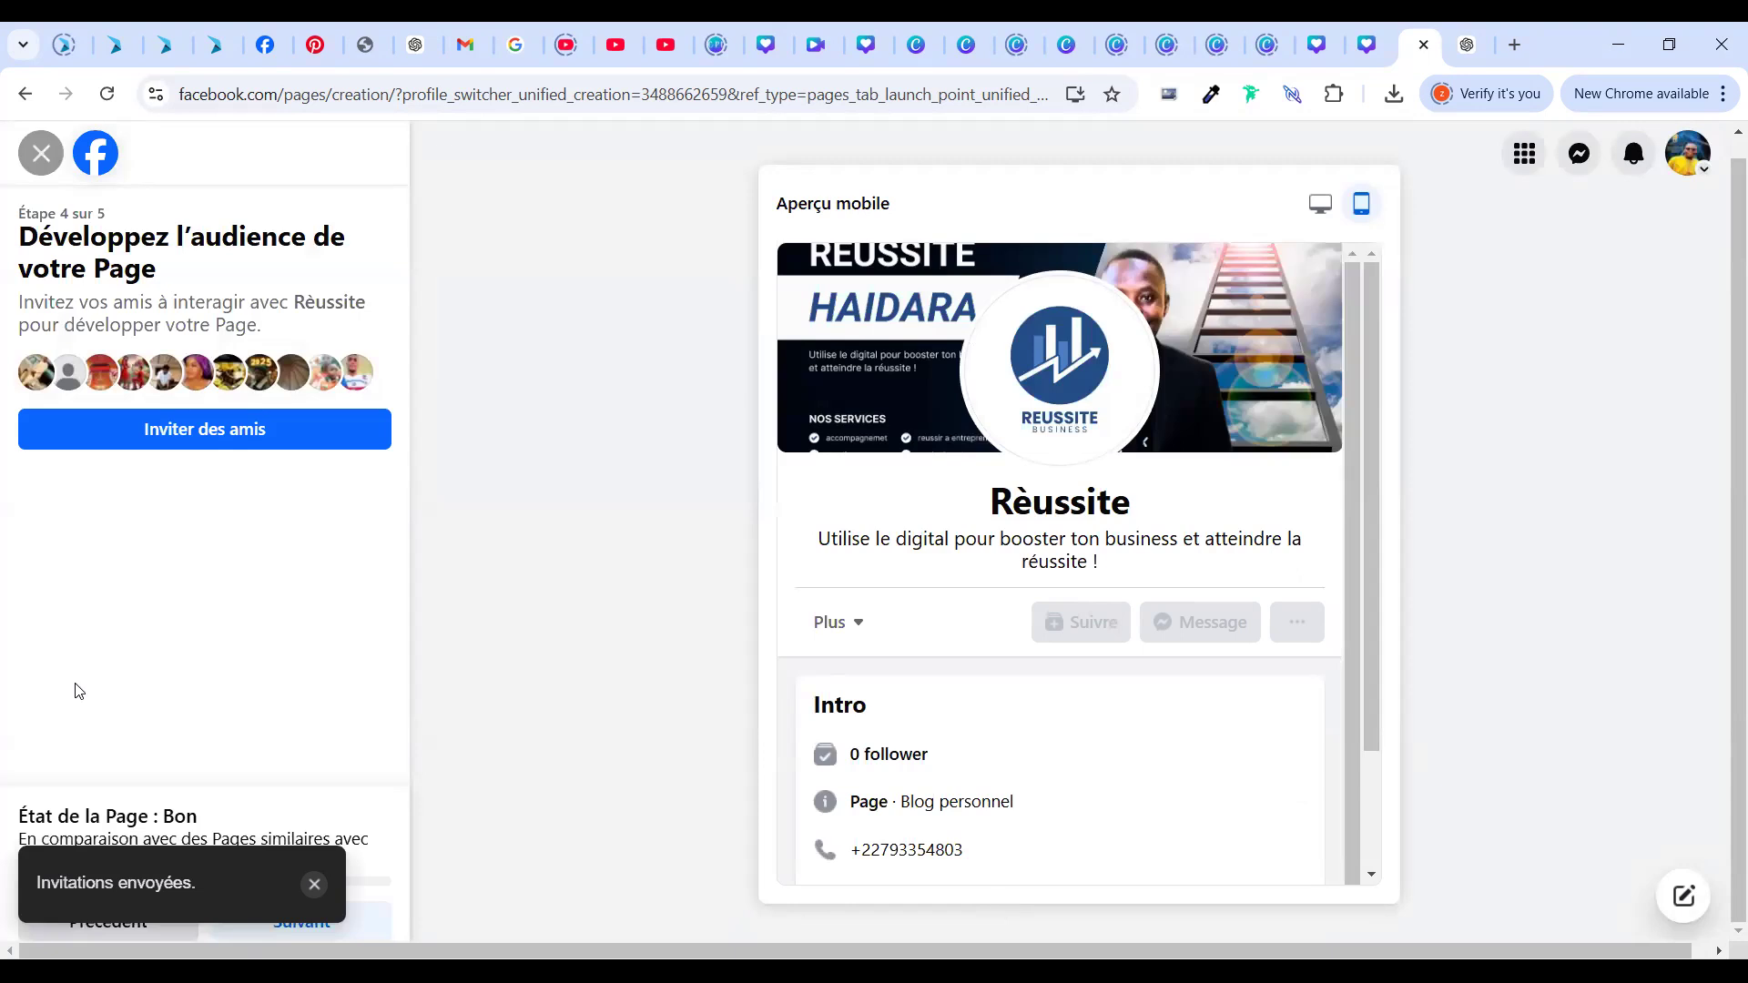
Invite two more batches of 1000 friends, then close the invitation list
{"action": "left_click", "coordinate": [109, 428]}
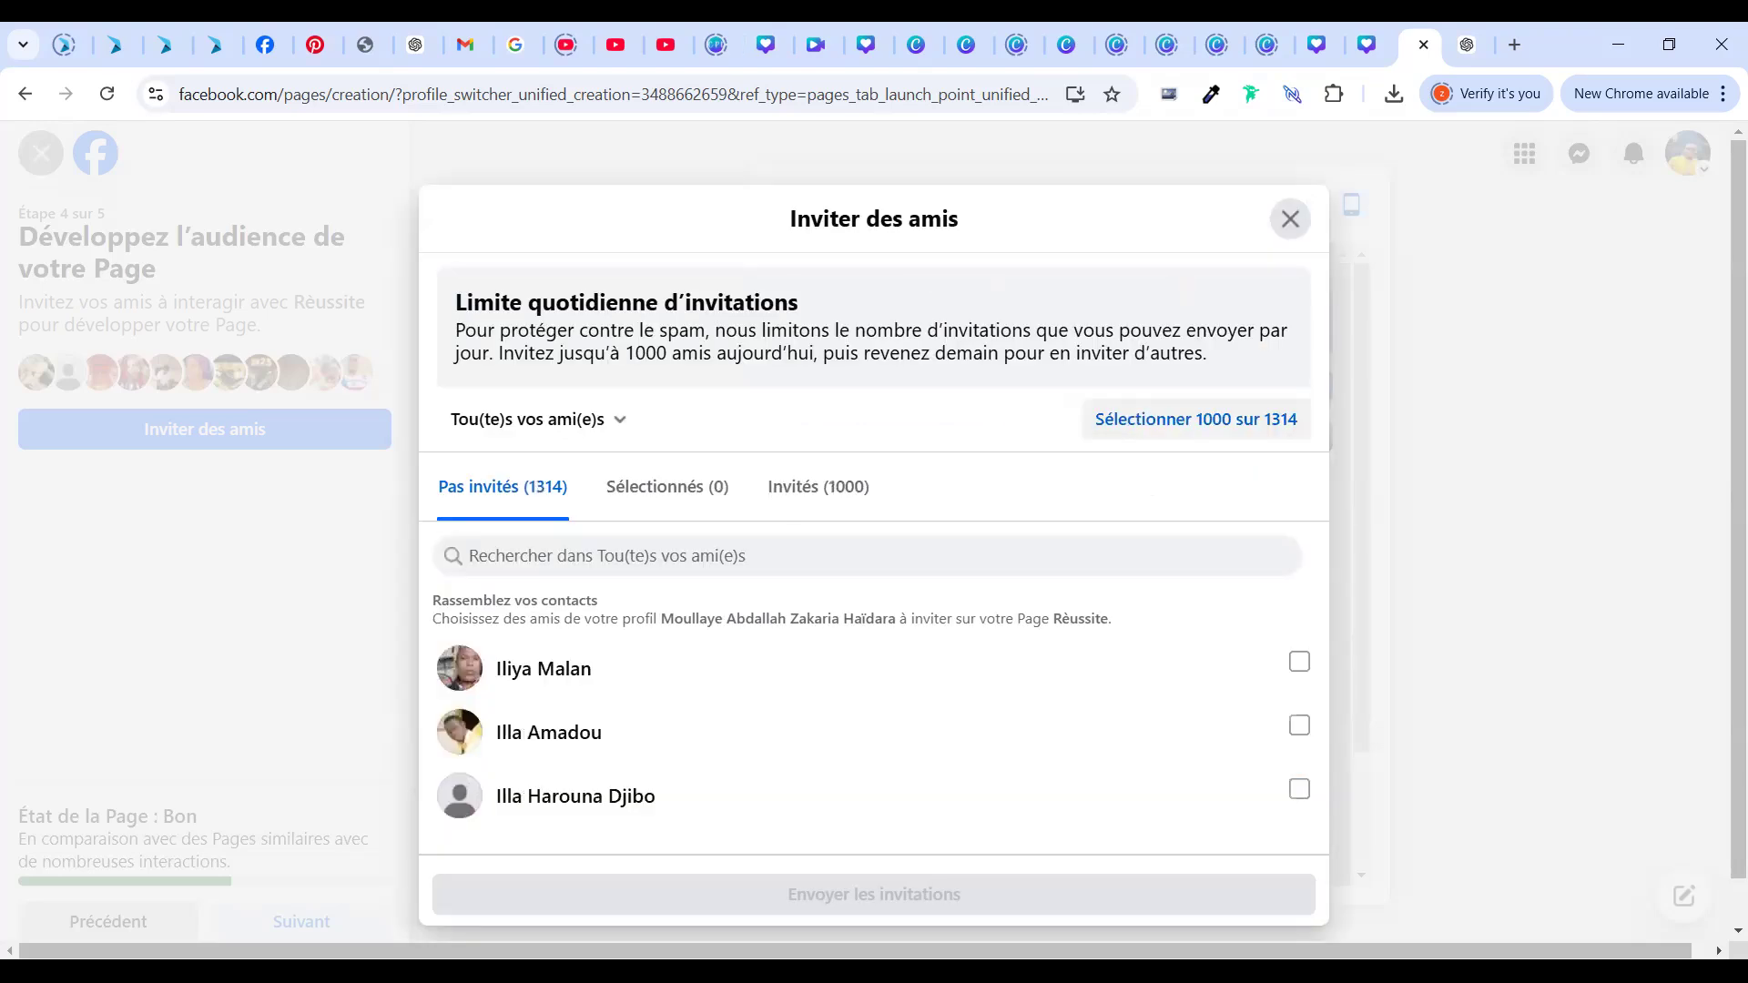
{"action": "left_click", "coordinate": [1130, 418]}
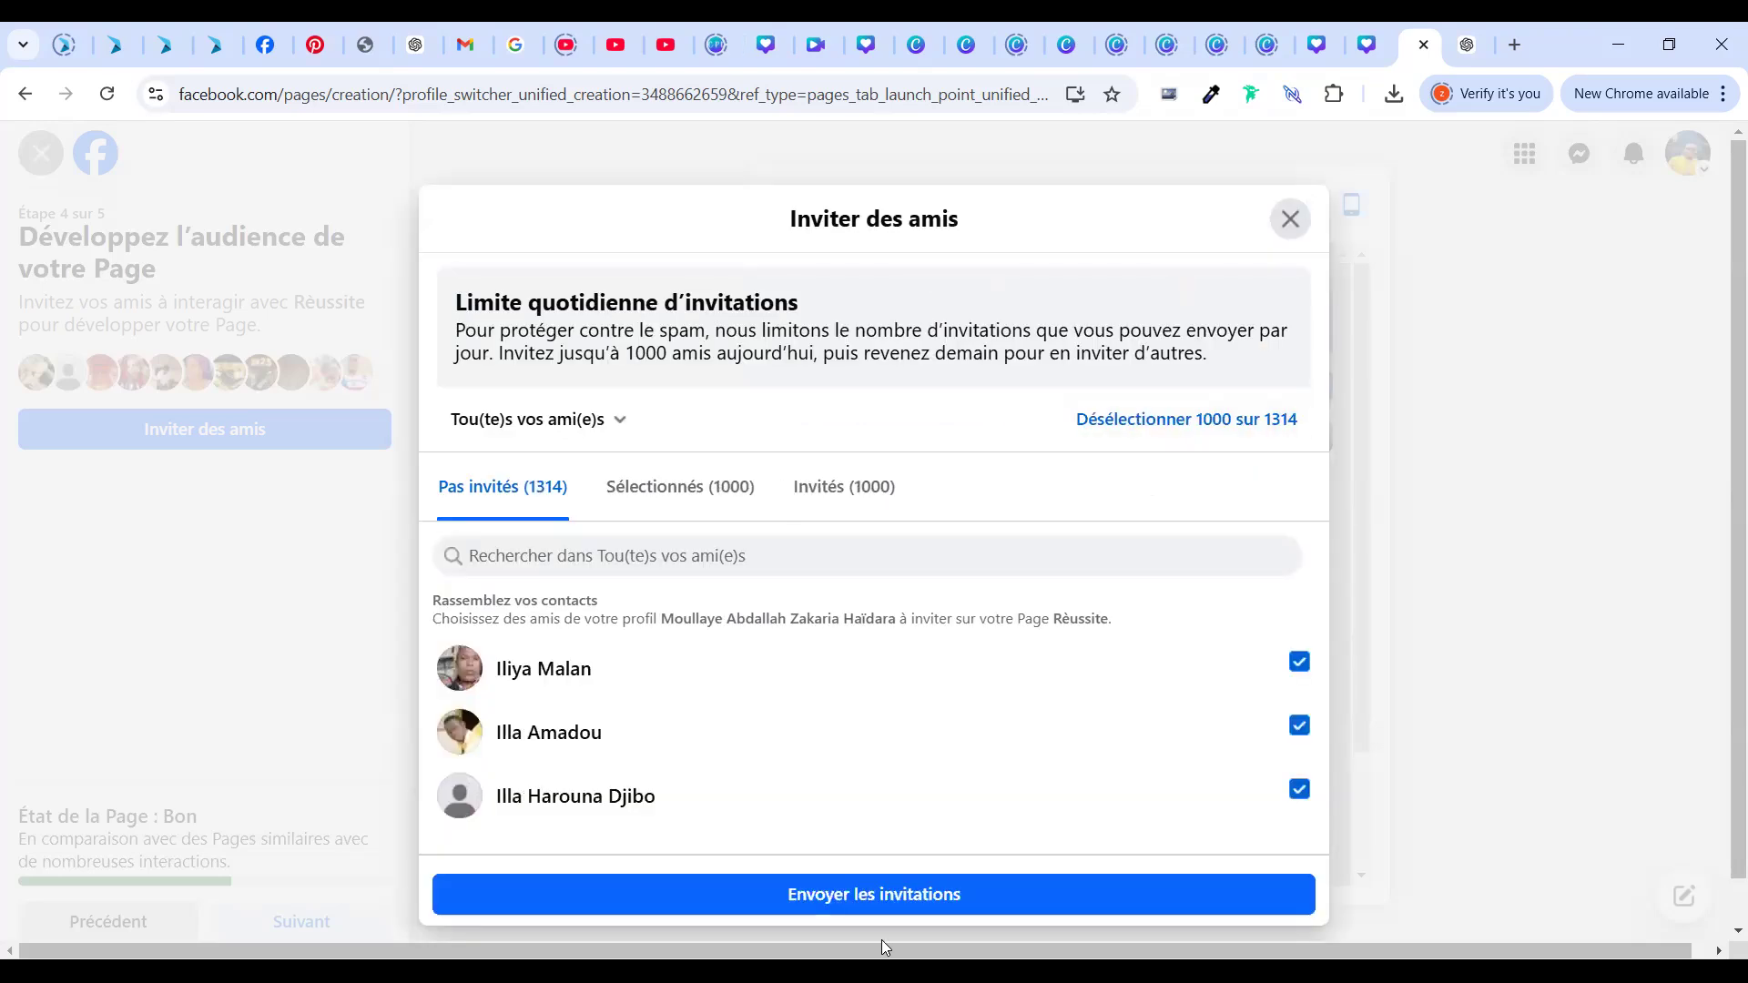
{"action": "left_click", "coordinate": [878, 898]}
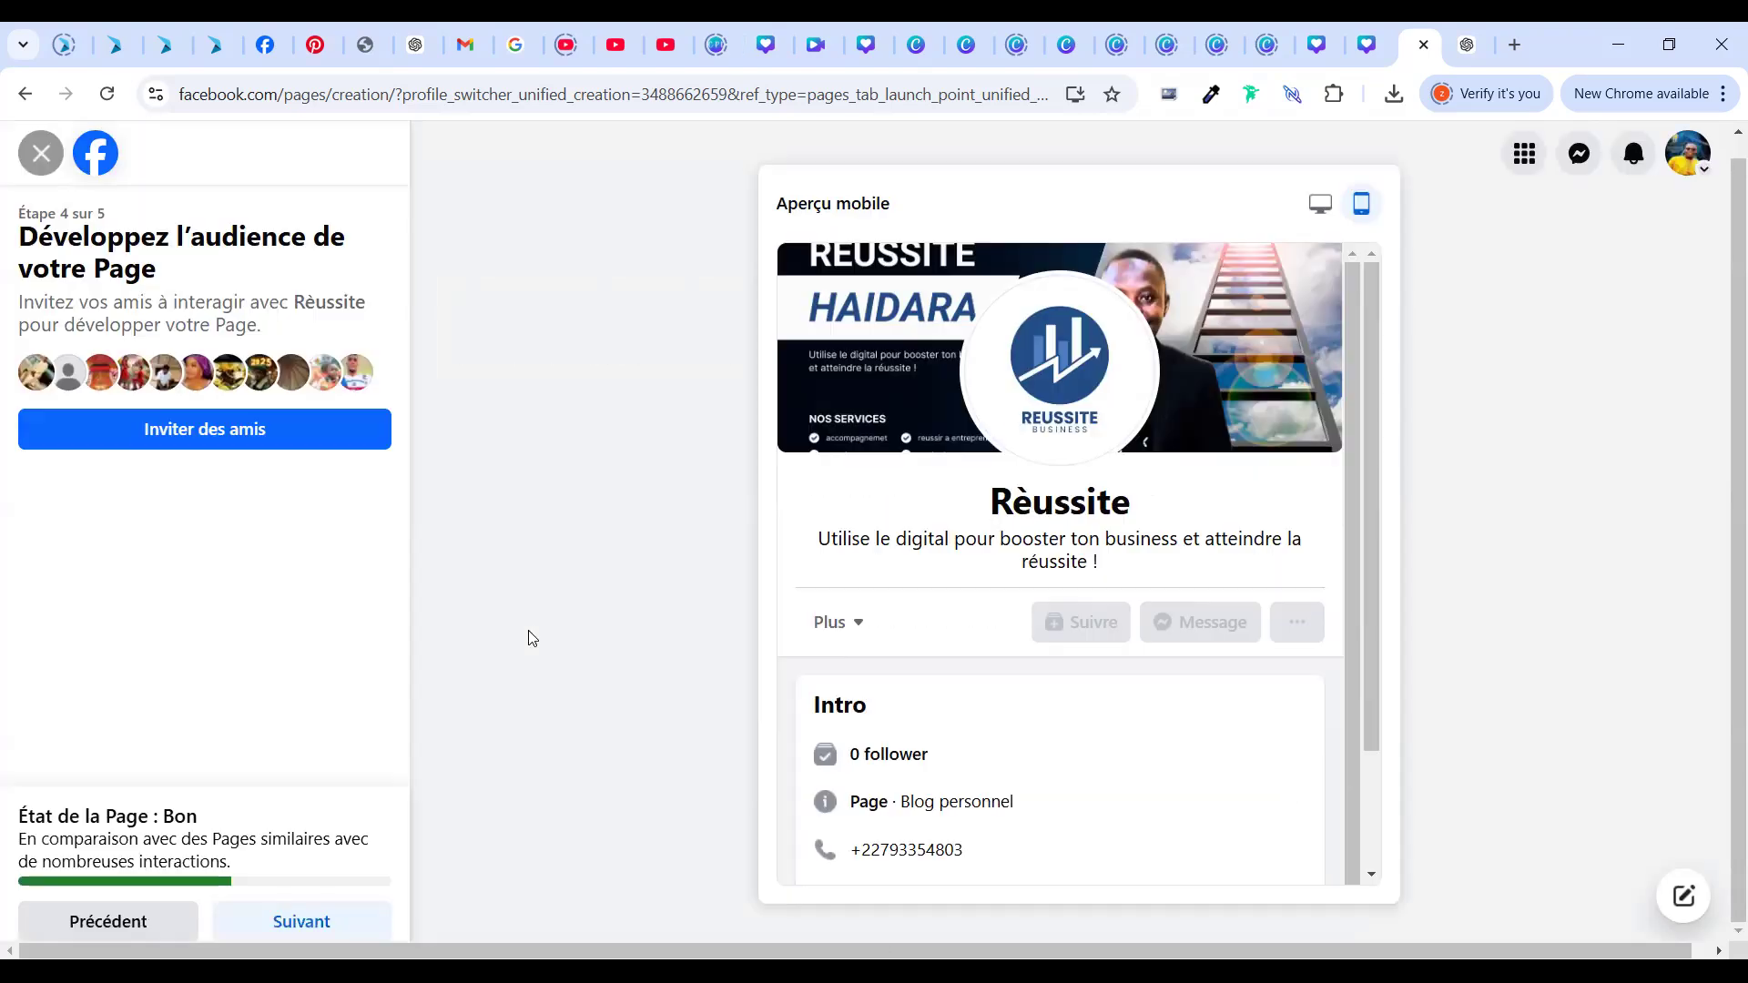
{"action": "left_click", "coordinate": [208, 419]}
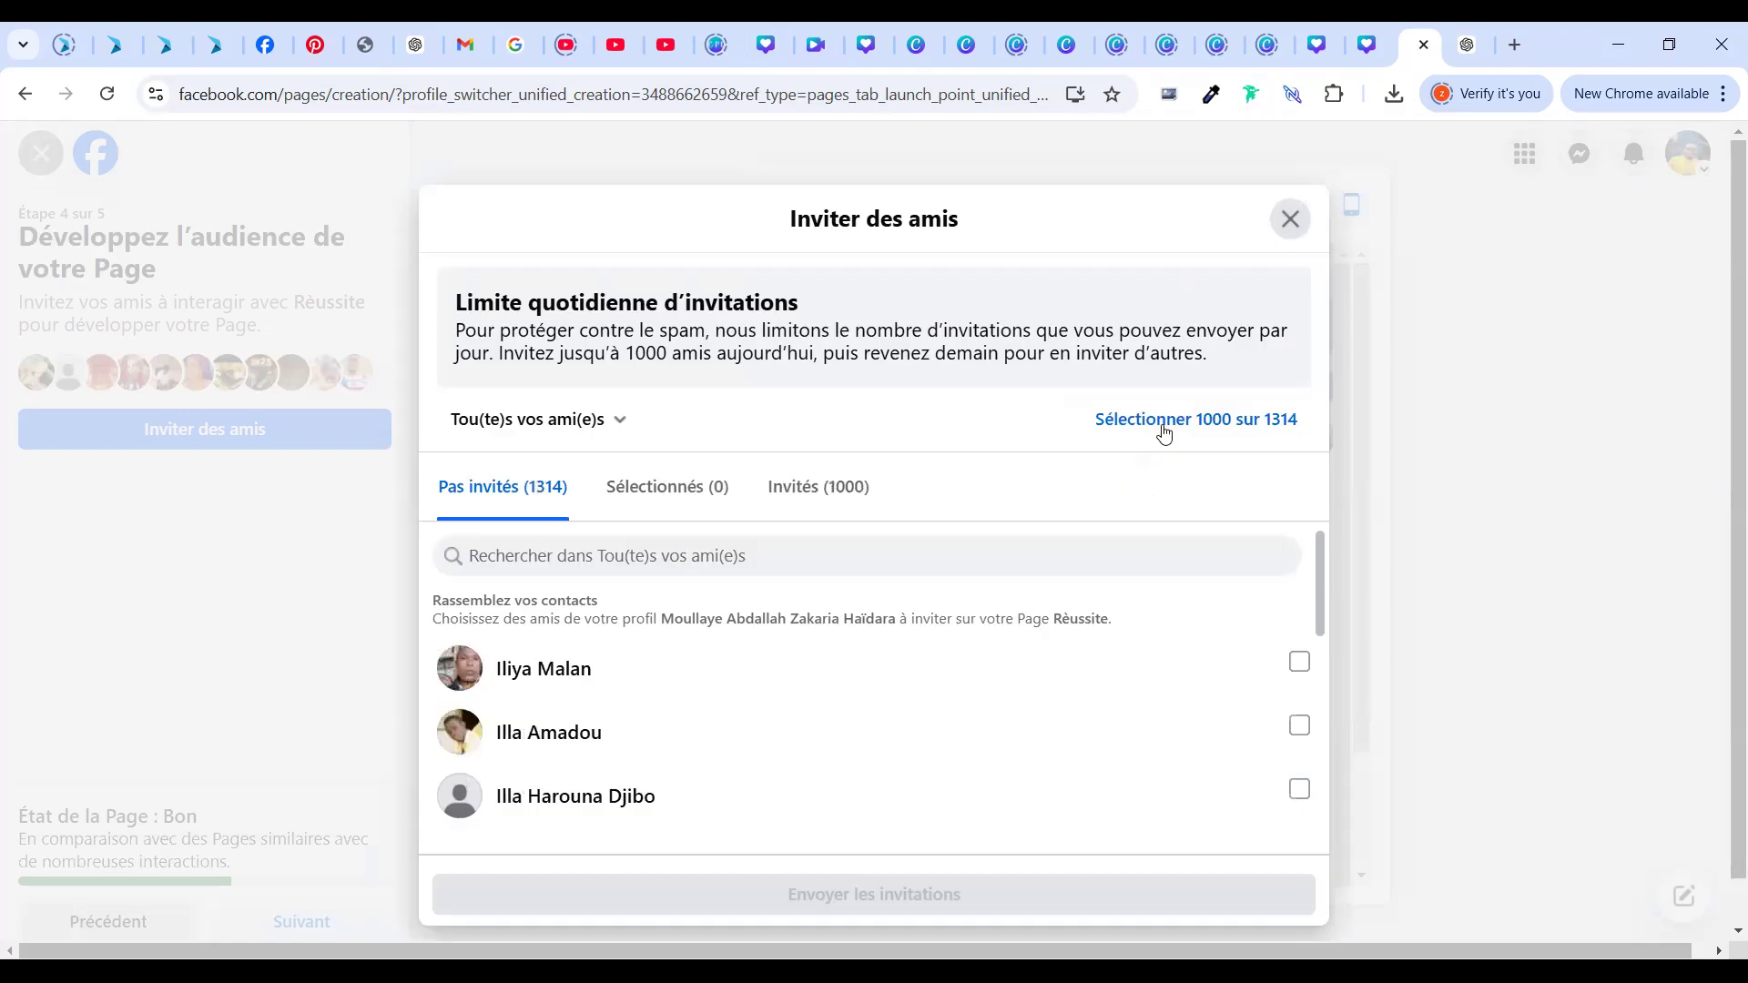
{"action": "left_click", "coordinate": [1164, 434]}
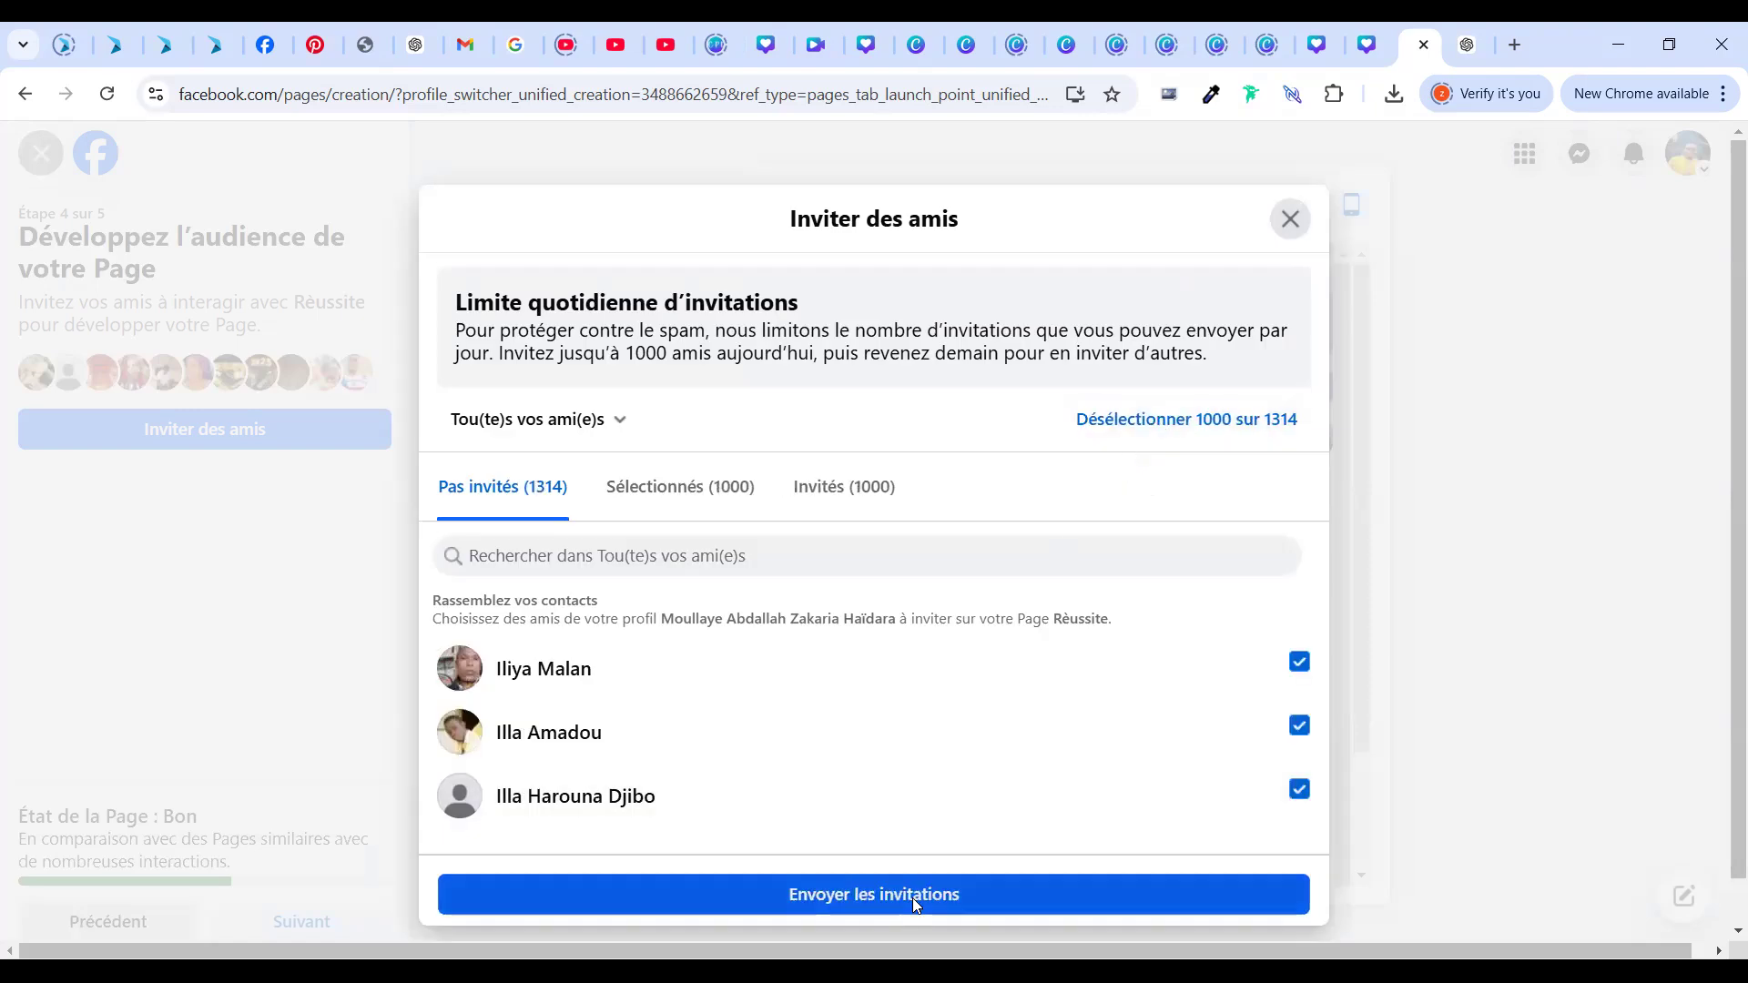
{"action": "left_click", "coordinate": [914, 901]}
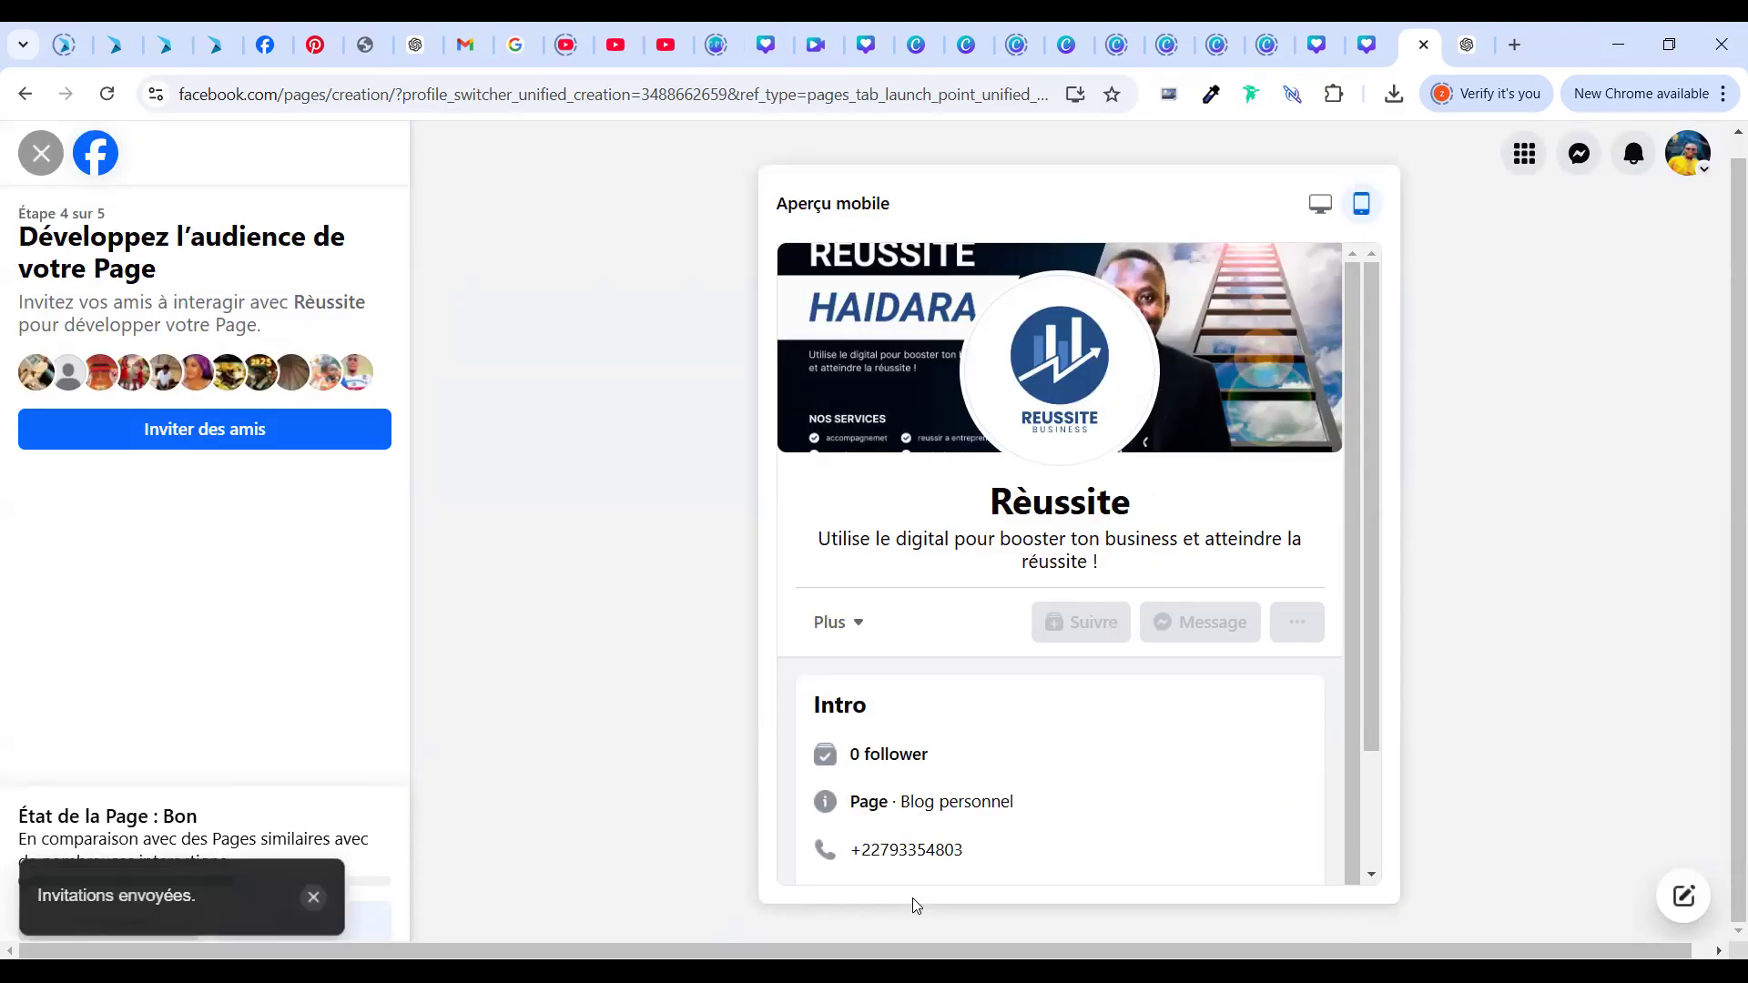
{"action": "left_click", "coordinate": [246, 428]}
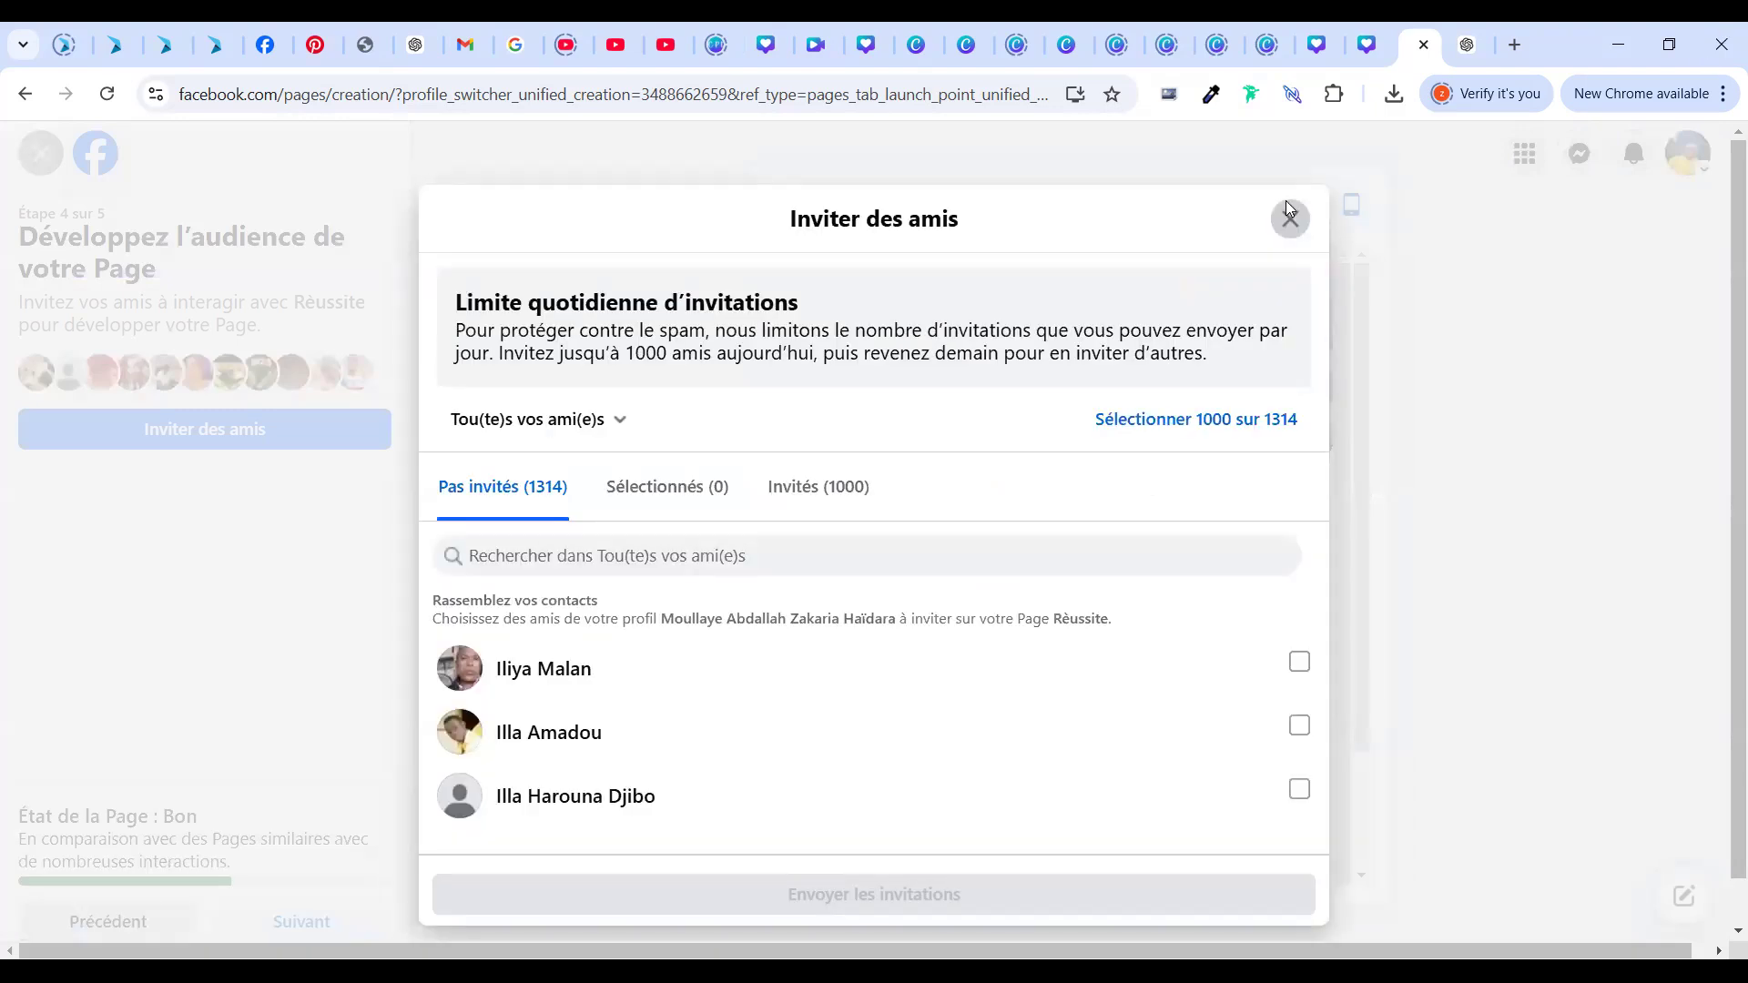
{"action": "left_click", "coordinate": [1287, 206]}
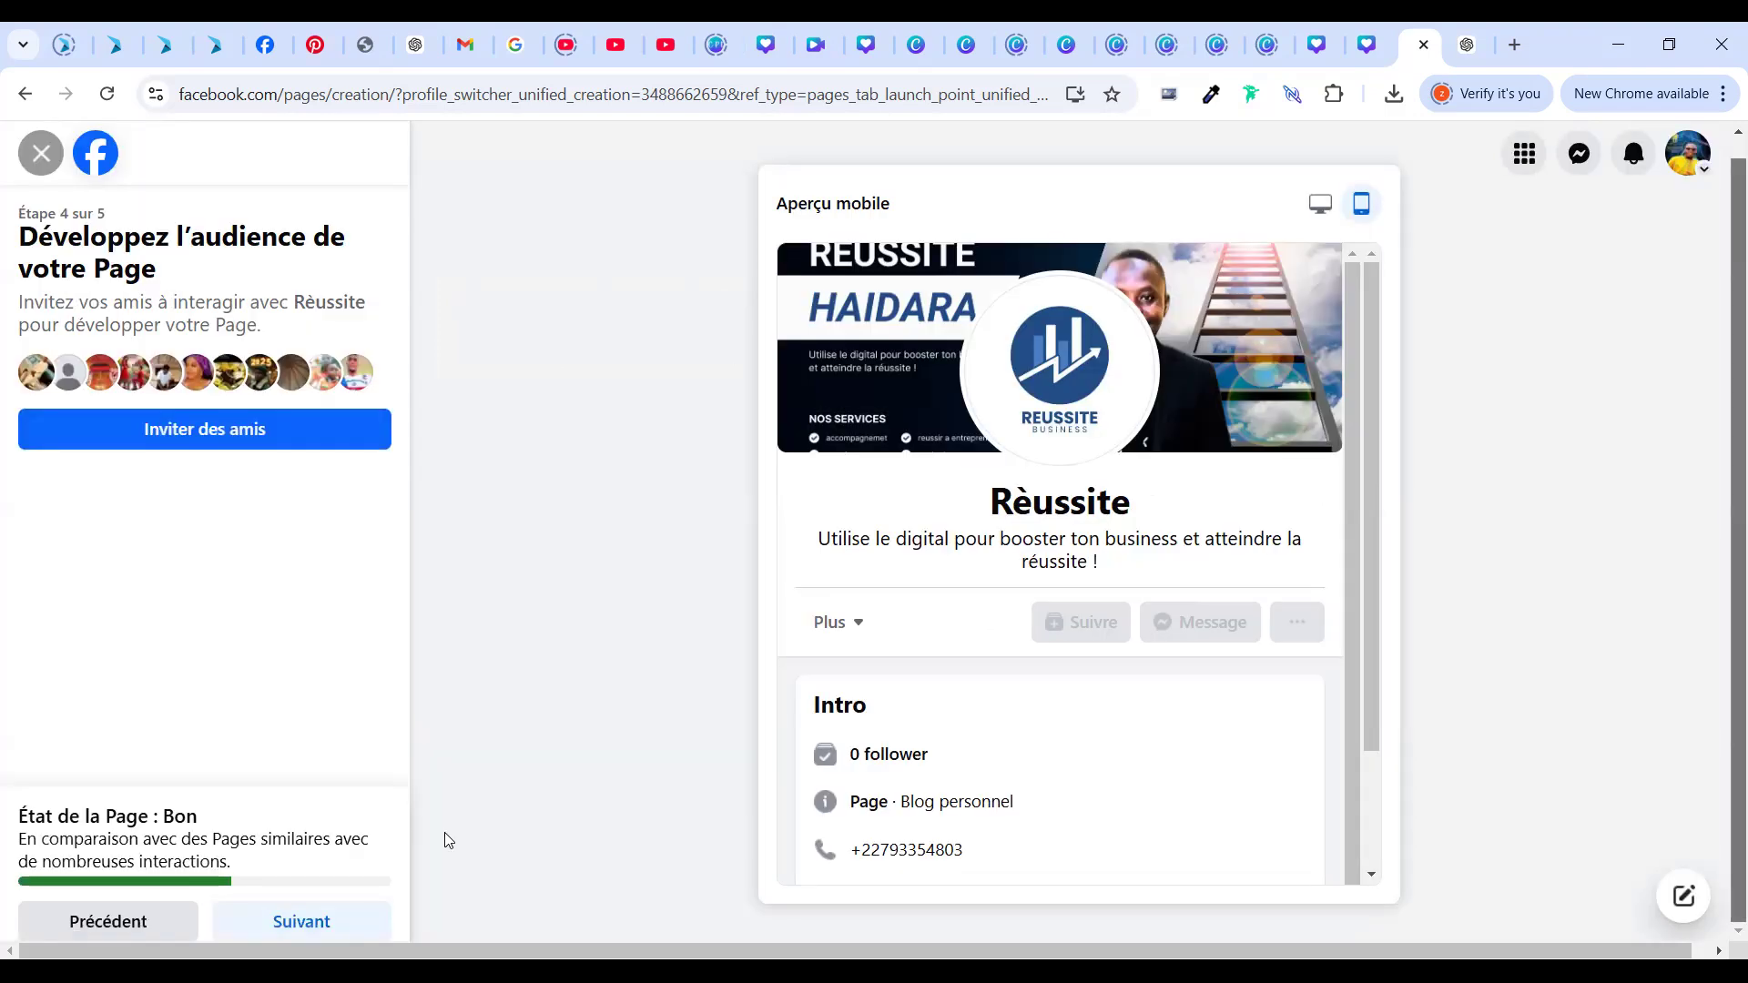
Advance to step 5 of 5 and finish with Terminé to open the Rèussite Page
{"action": "left_click", "coordinate": [333, 937]}
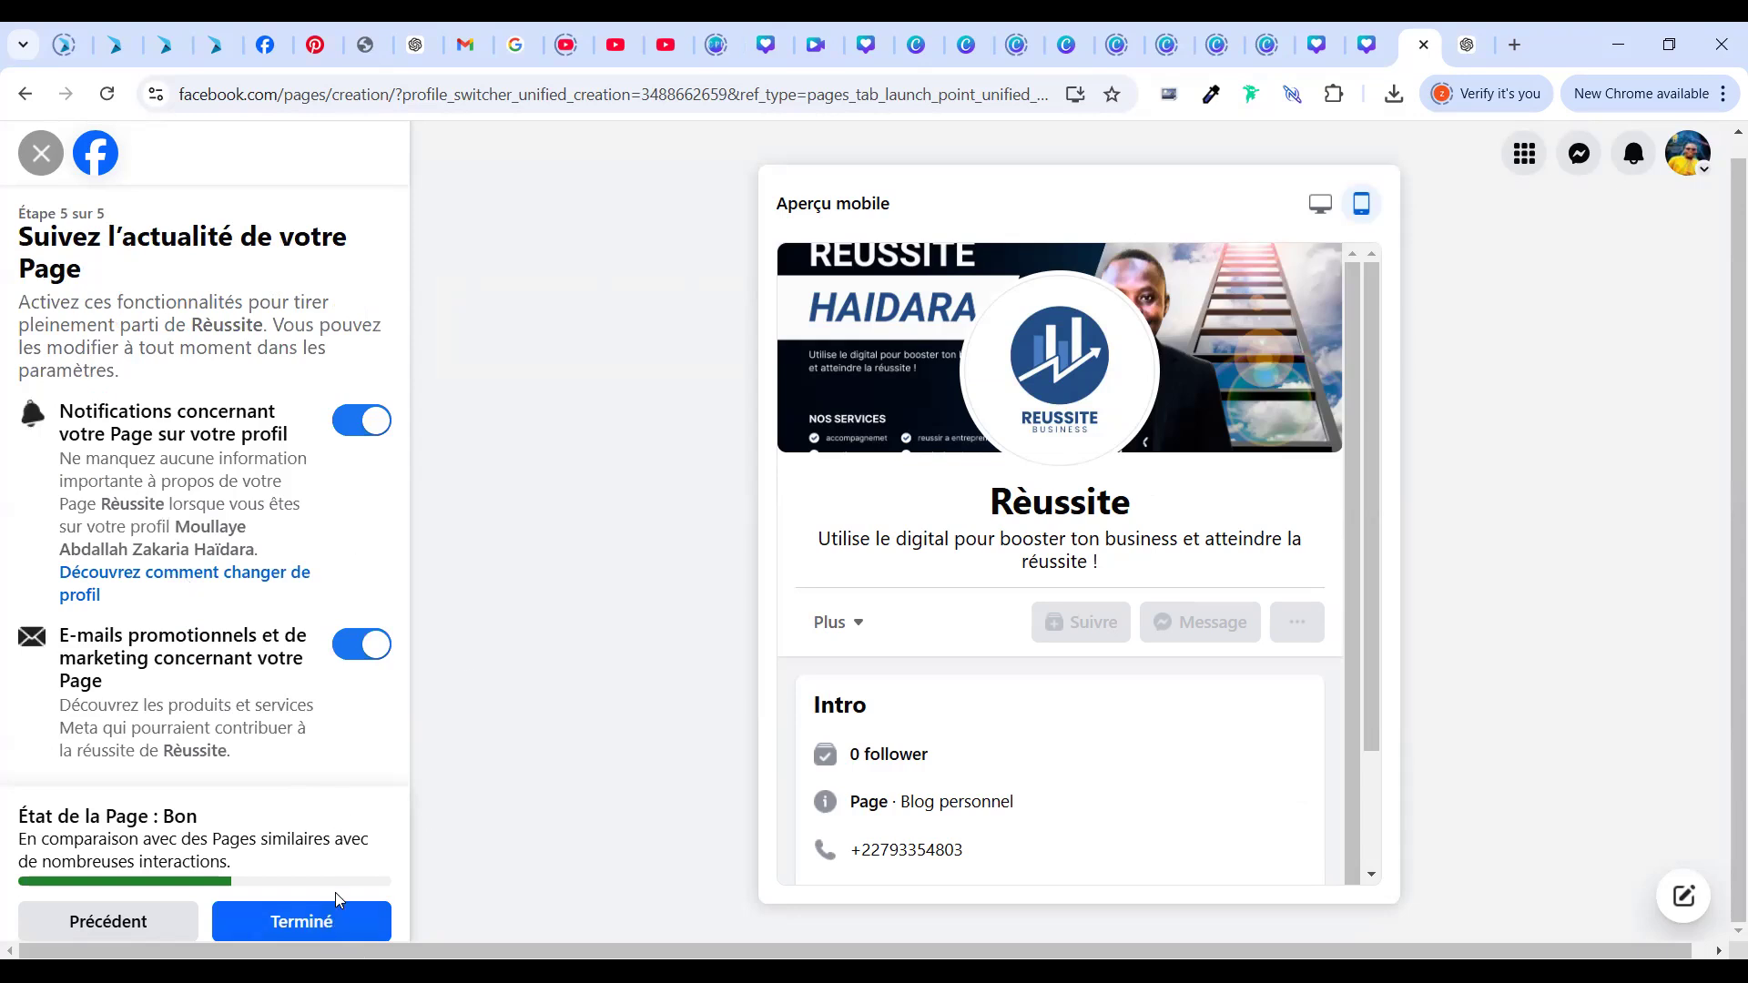
{"action": "left_click", "coordinate": [331, 915]}
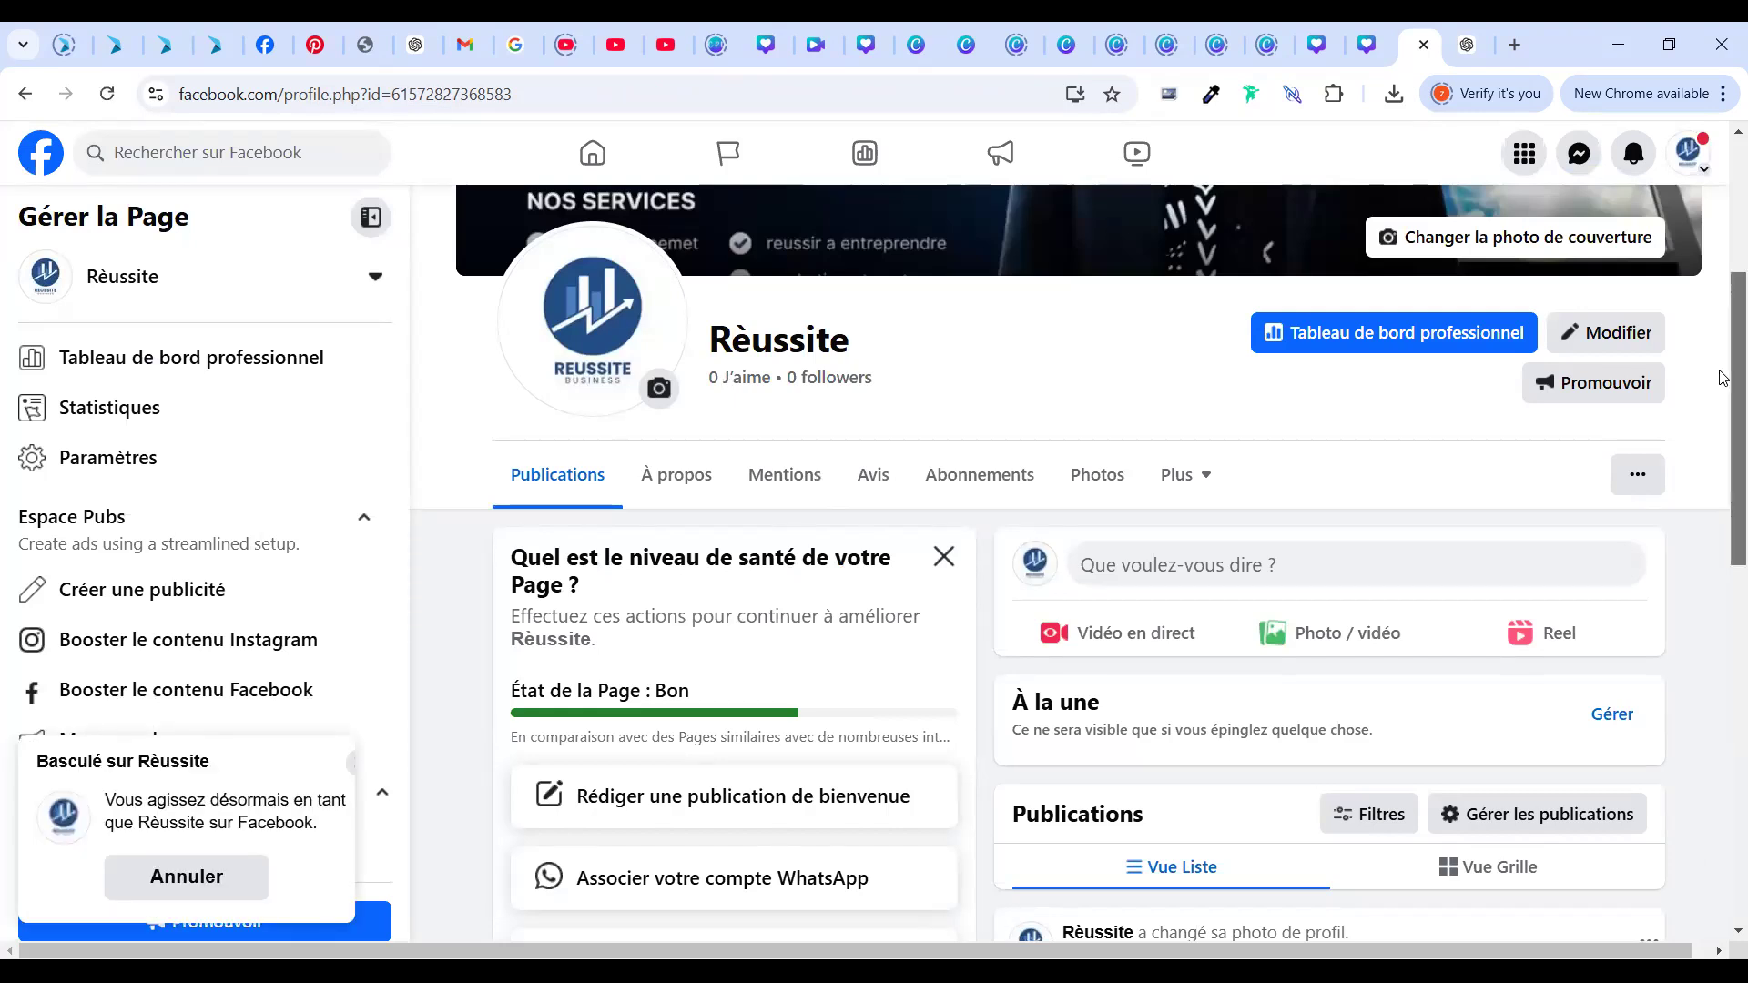
Reload the Rèussite Page so the header shows 1 follower
{"action": "scroll", "coordinate": [1724, 244], "scroll_direction": "up", "scroll_amount": 4}
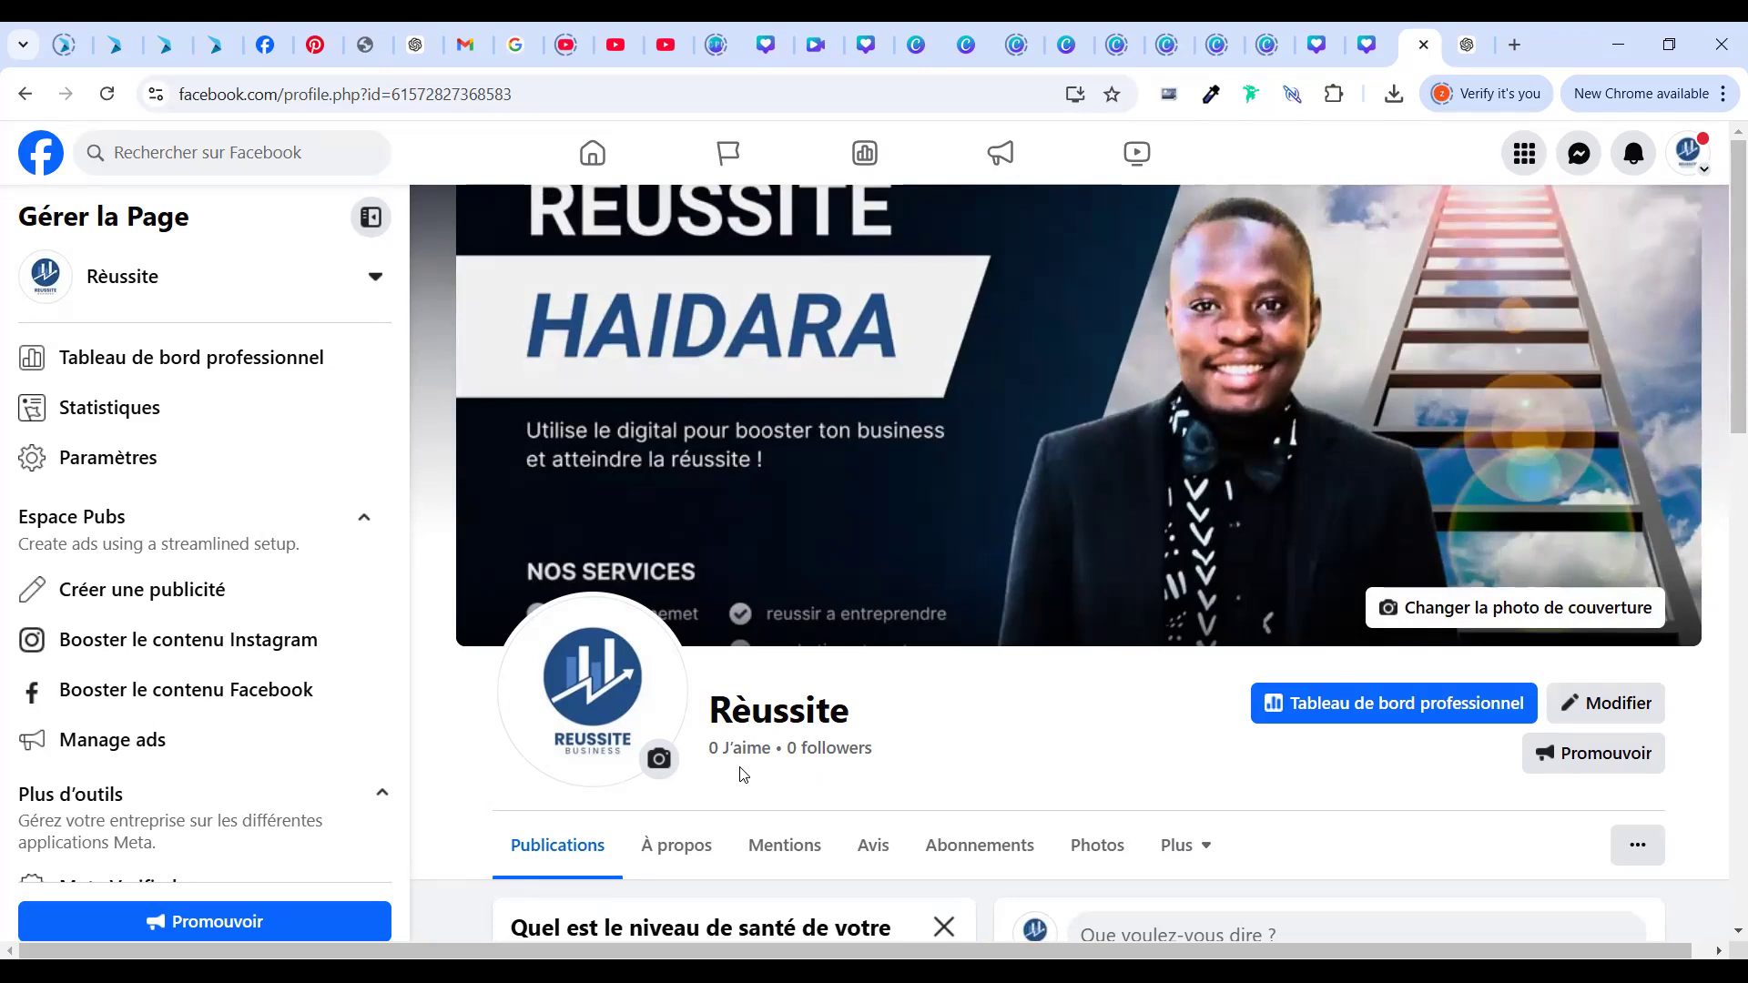
{"action": "scroll", "coordinate": [1723, 801], "scroll_direction": "down", "scroll_amount": 10}
{"action": "scroll", "coordinate": [1724, 826], "scroll_direction": "down", "scroll_amount": 2}
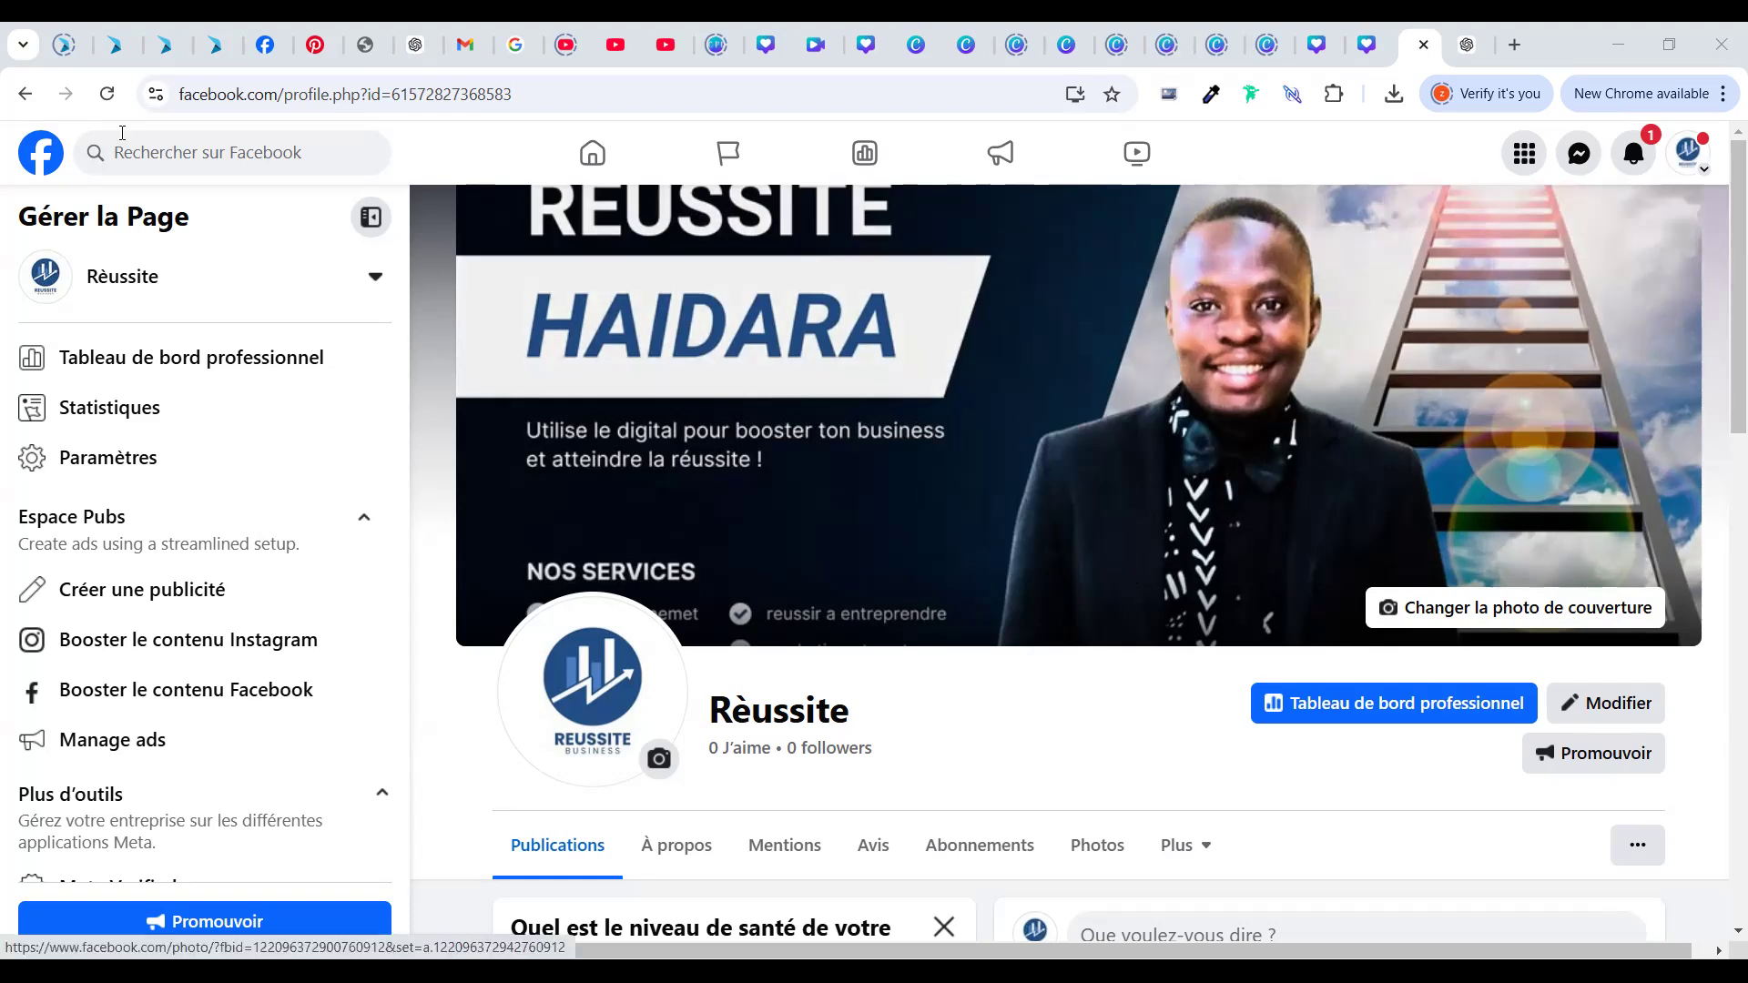
{"action": "left_click", "coordinate": [107, 93]}
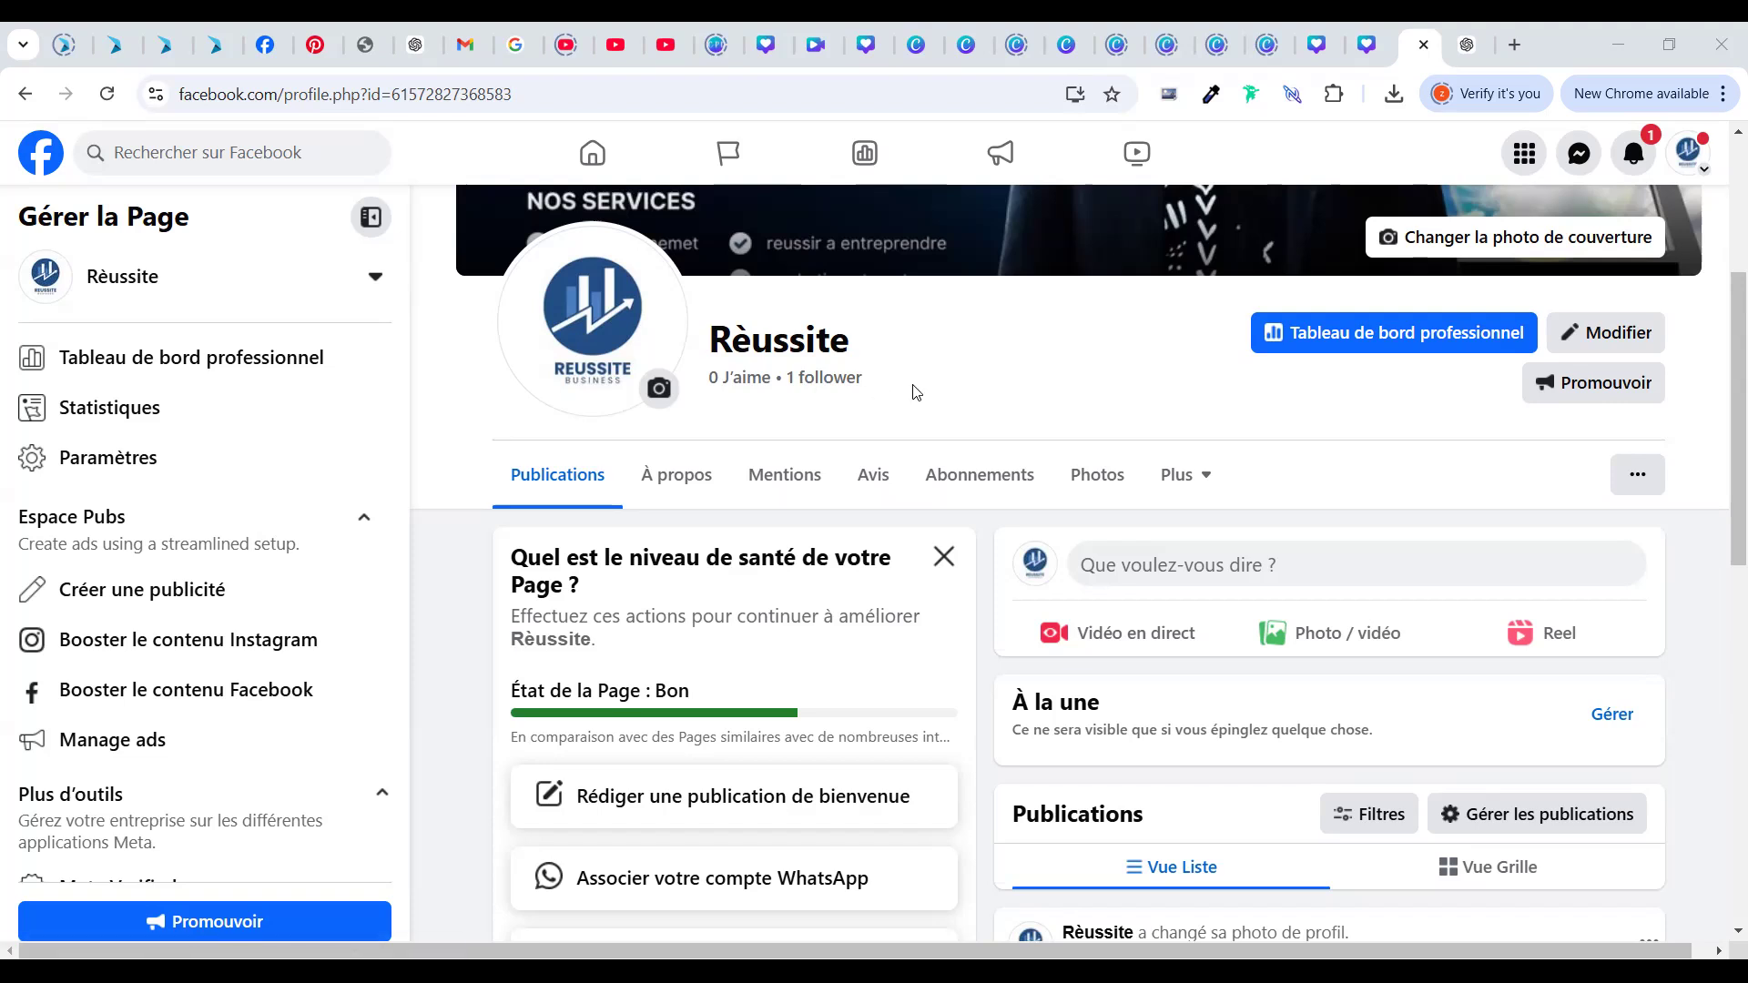
{"action": "left_click", "coordinate": [107, 94]}
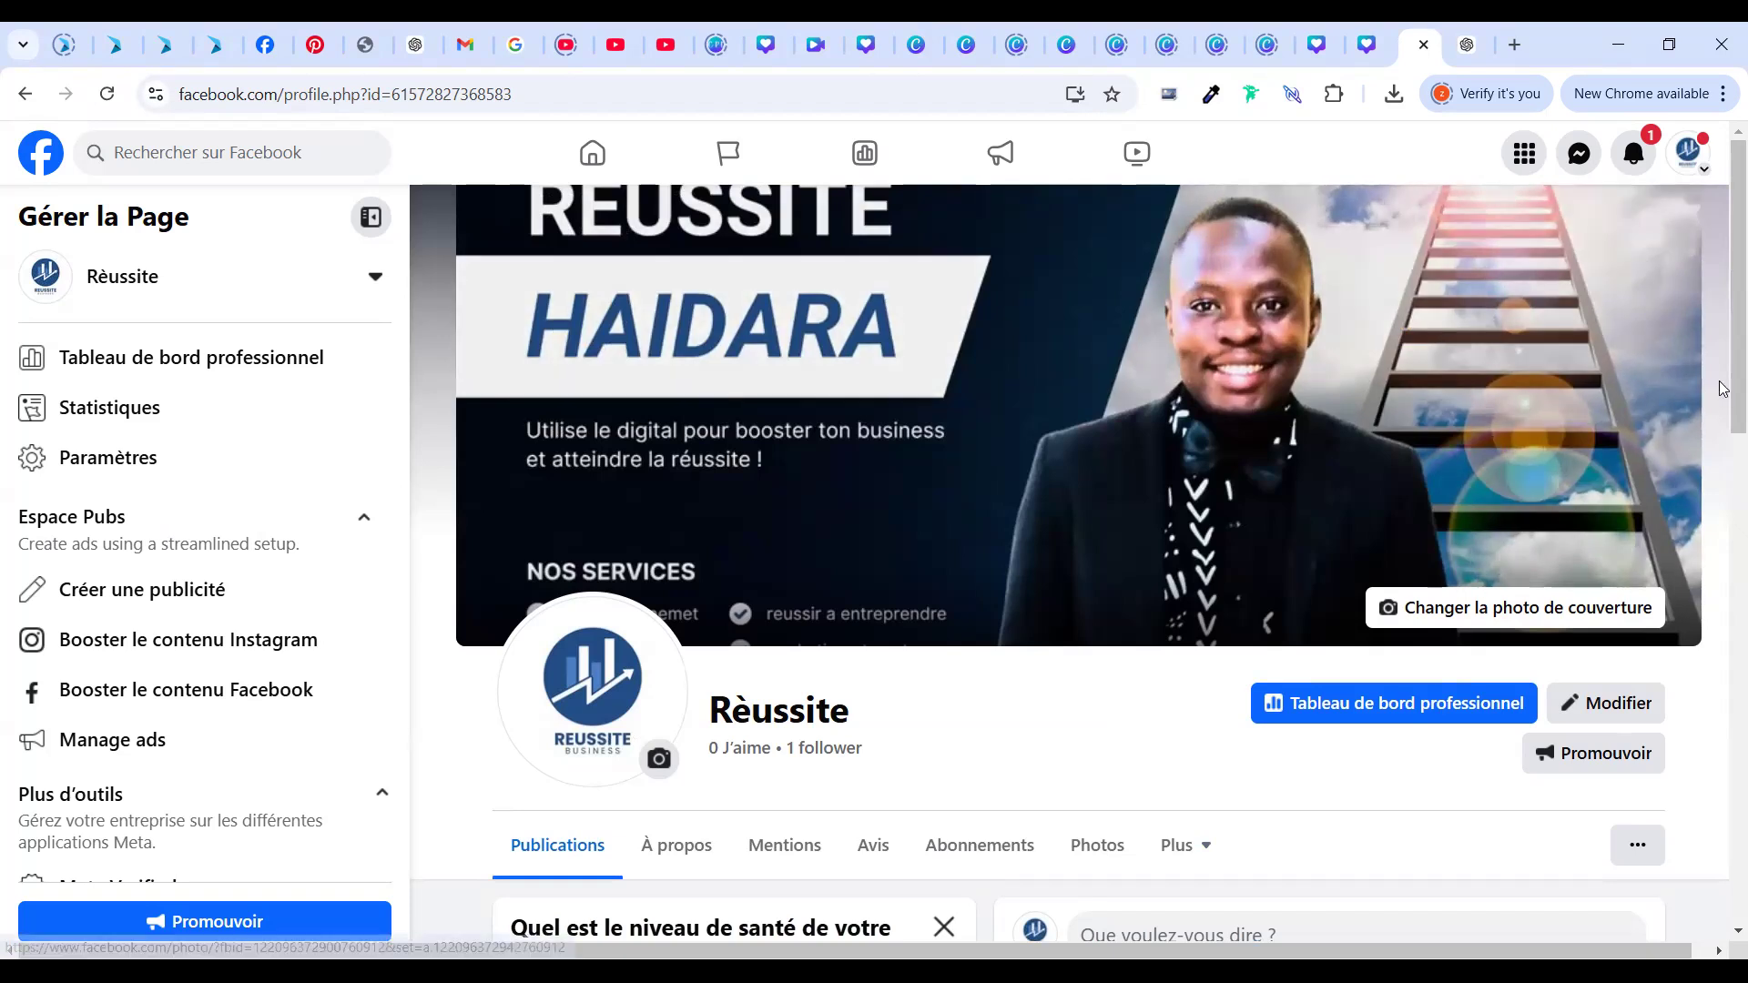
{"action": "scroll", "coordinate": [1723, 378], "scroll_direction": "down", "scroll_amount": 12}
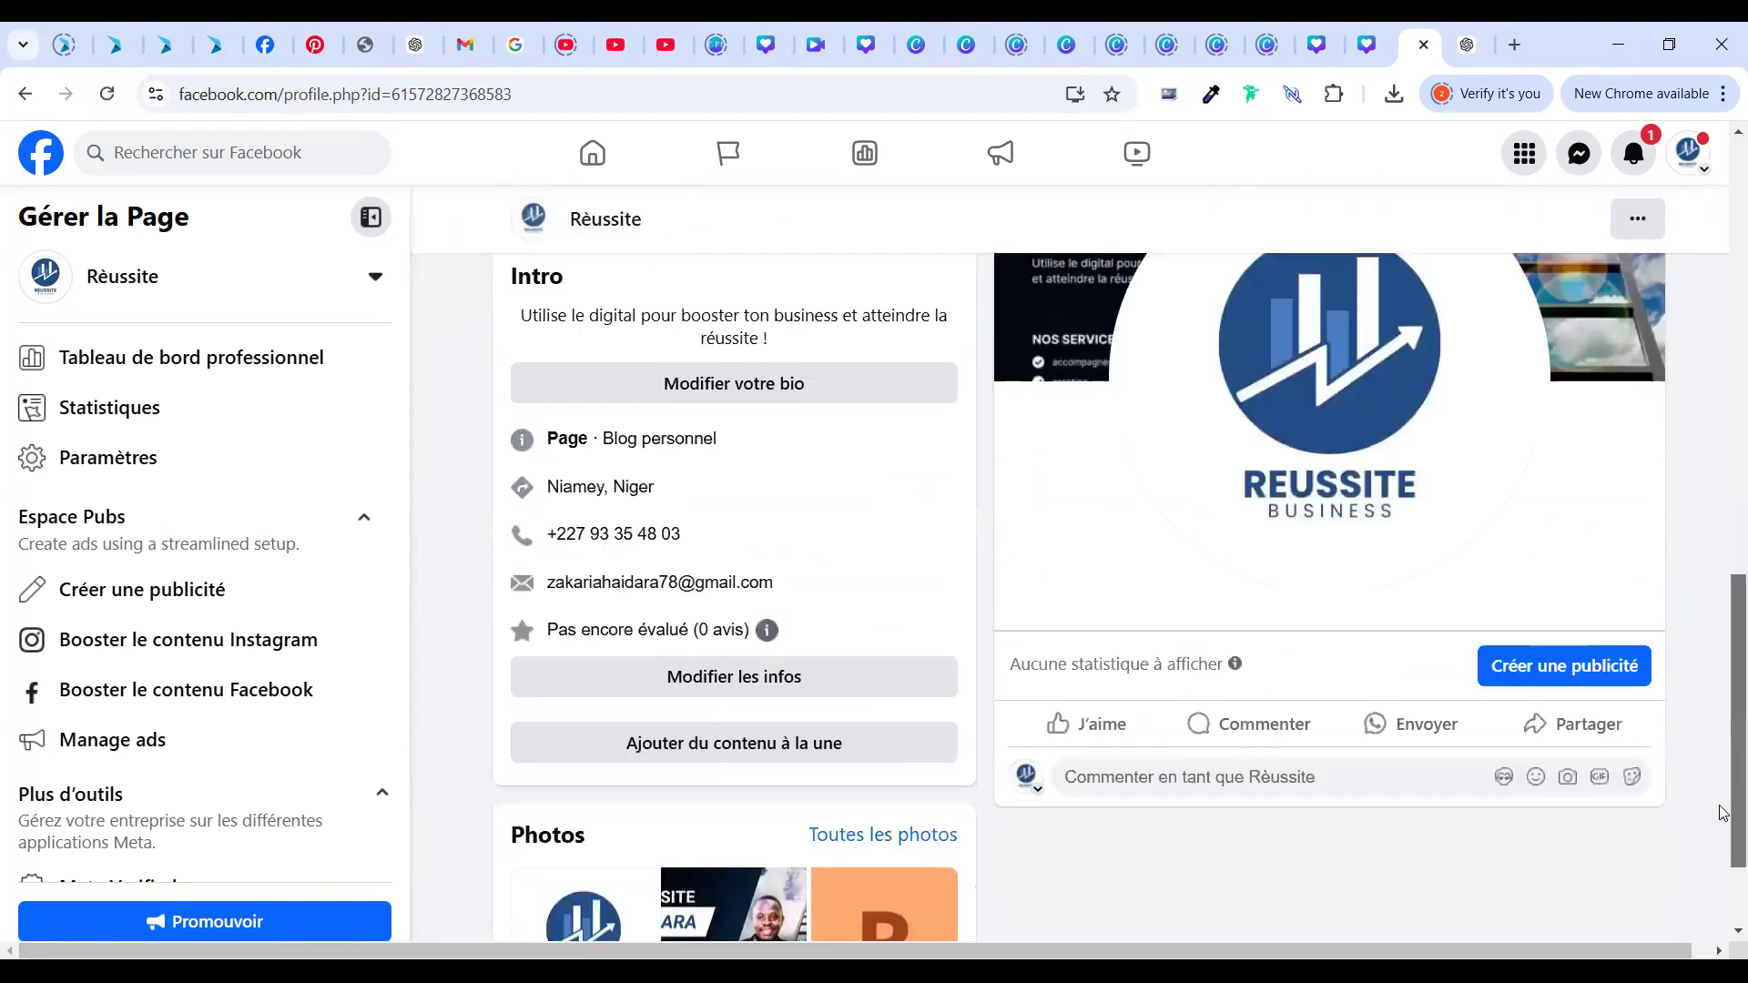
{"action": "scroll", "coordinate": [1724, 467], "scroll_direction": "up", "scroll_amount": 6}
{"action": "scroll", "coordinate": [1686, 256], "scroll_direction": "up", "scroll_amount": 6}
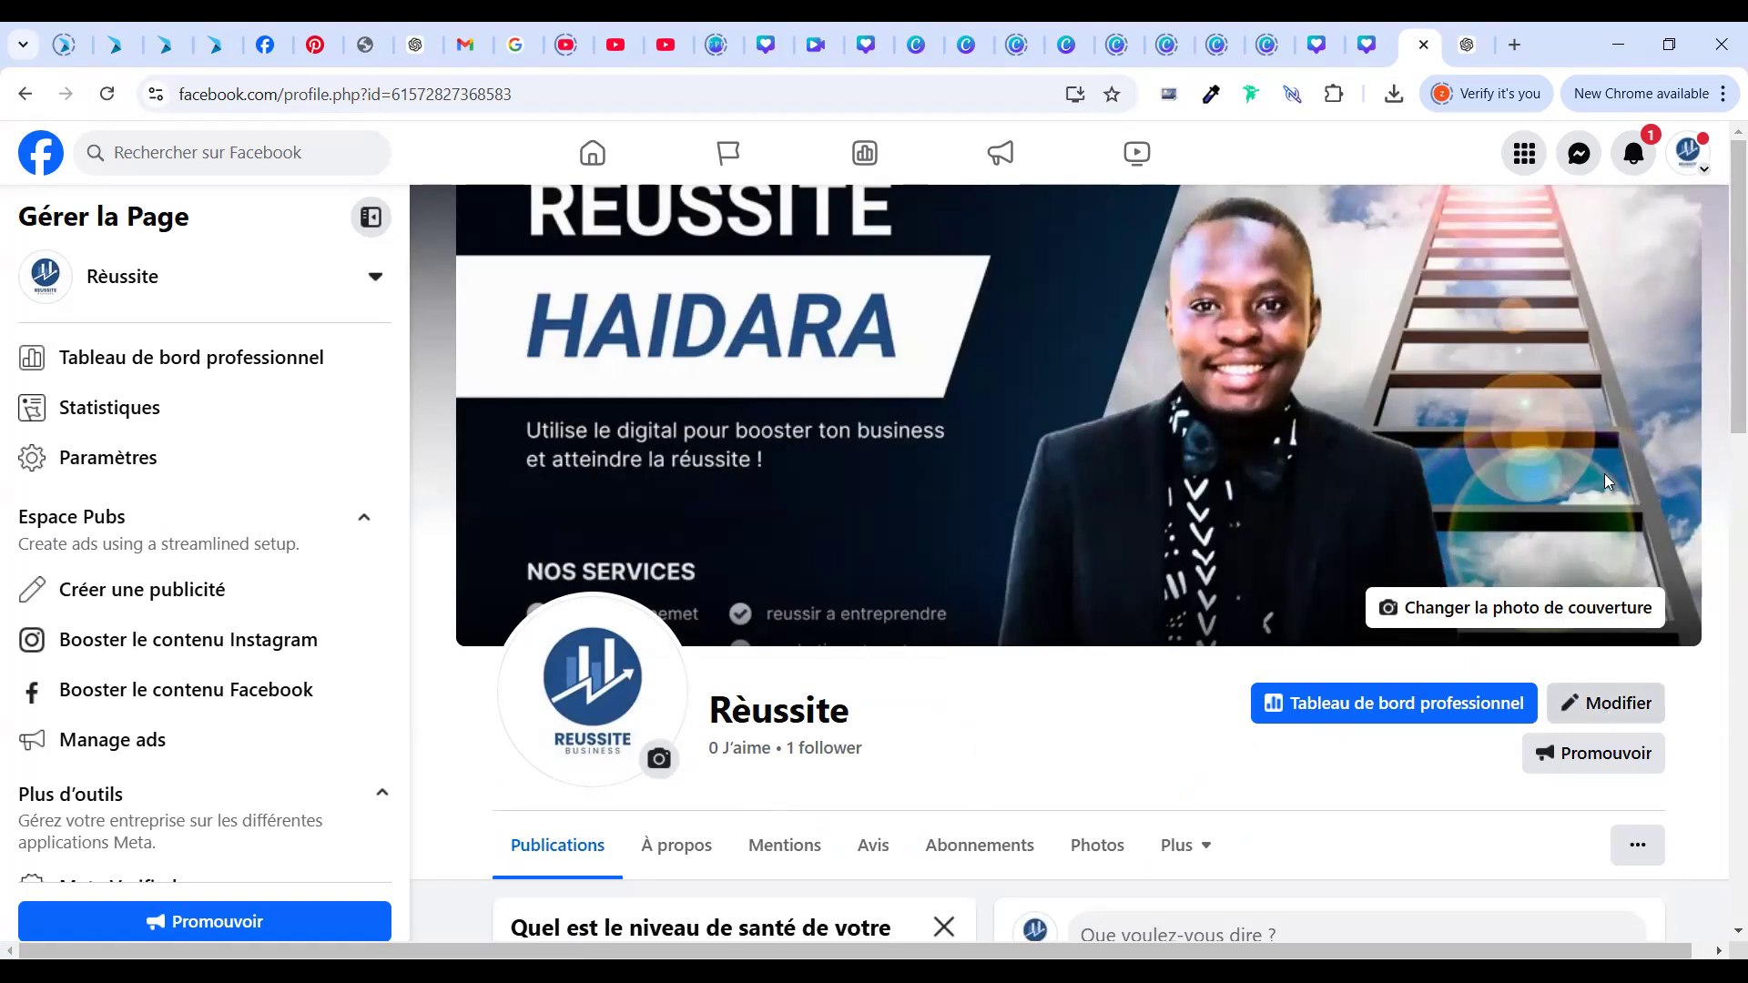
{"action": "left_click_drag", "start_coordinate": [1723, 273], "coordinate": [1723, 471]}
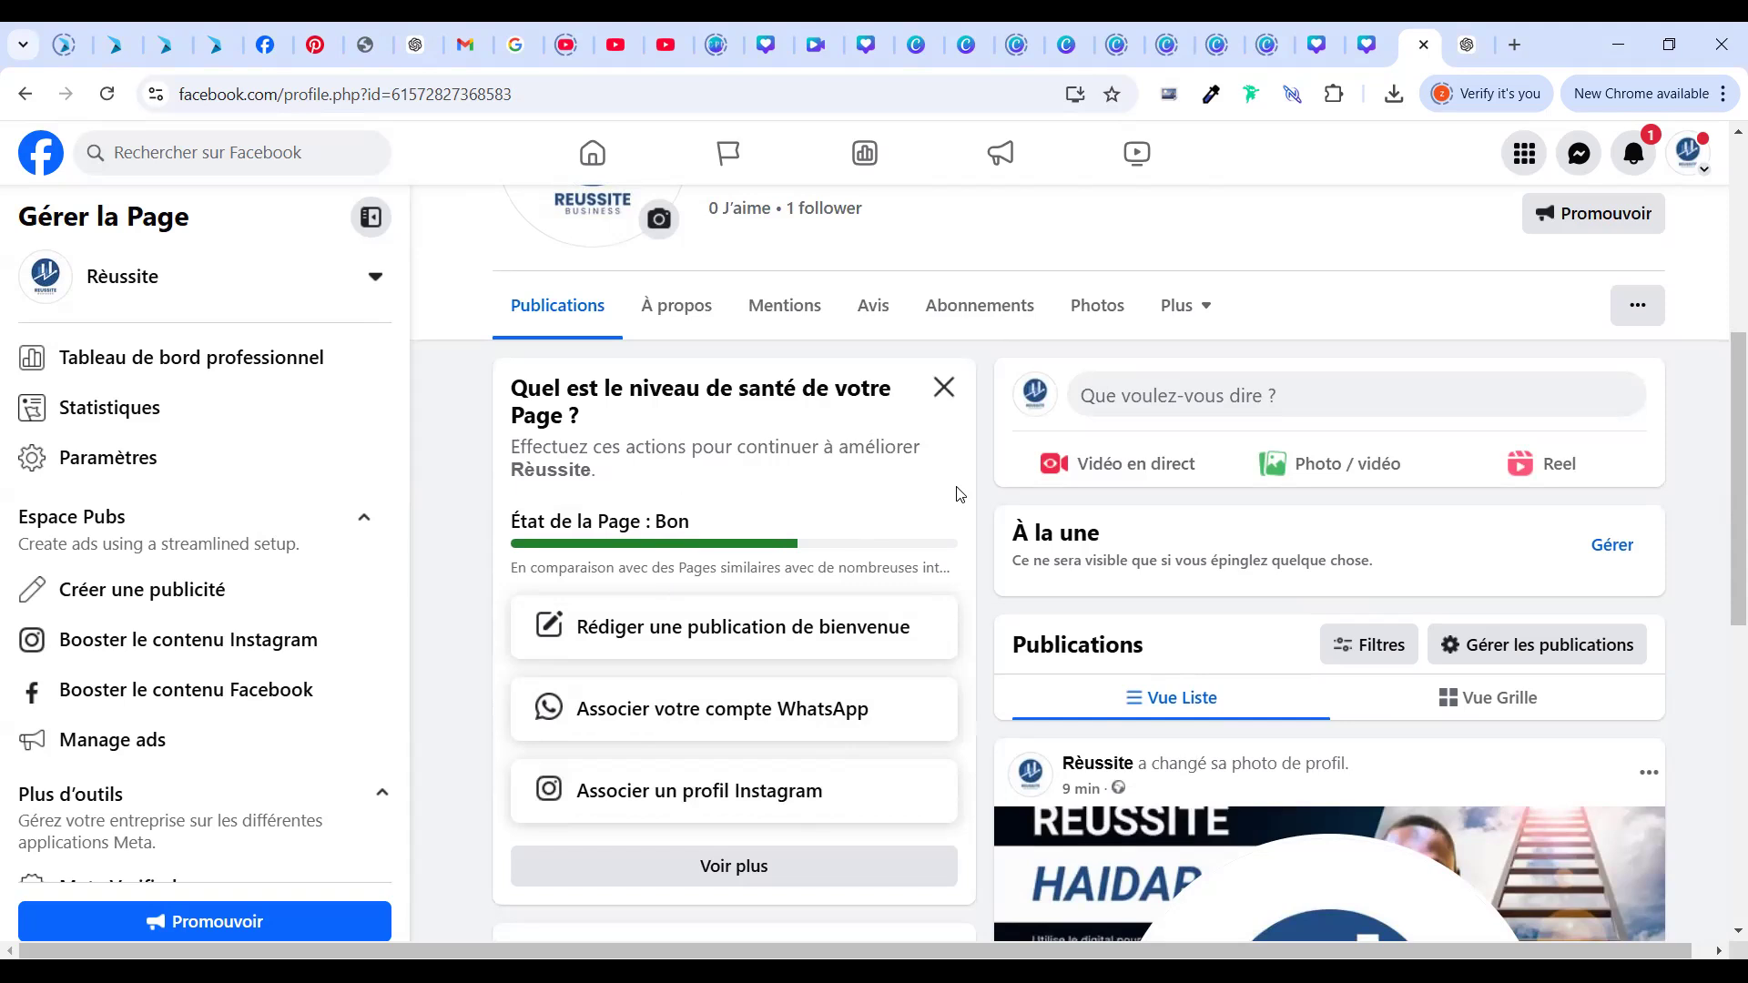
{"action": "scroll", "coordinate": [1724, 312], "scroll_direction": "up", "scroll_amount": 3}
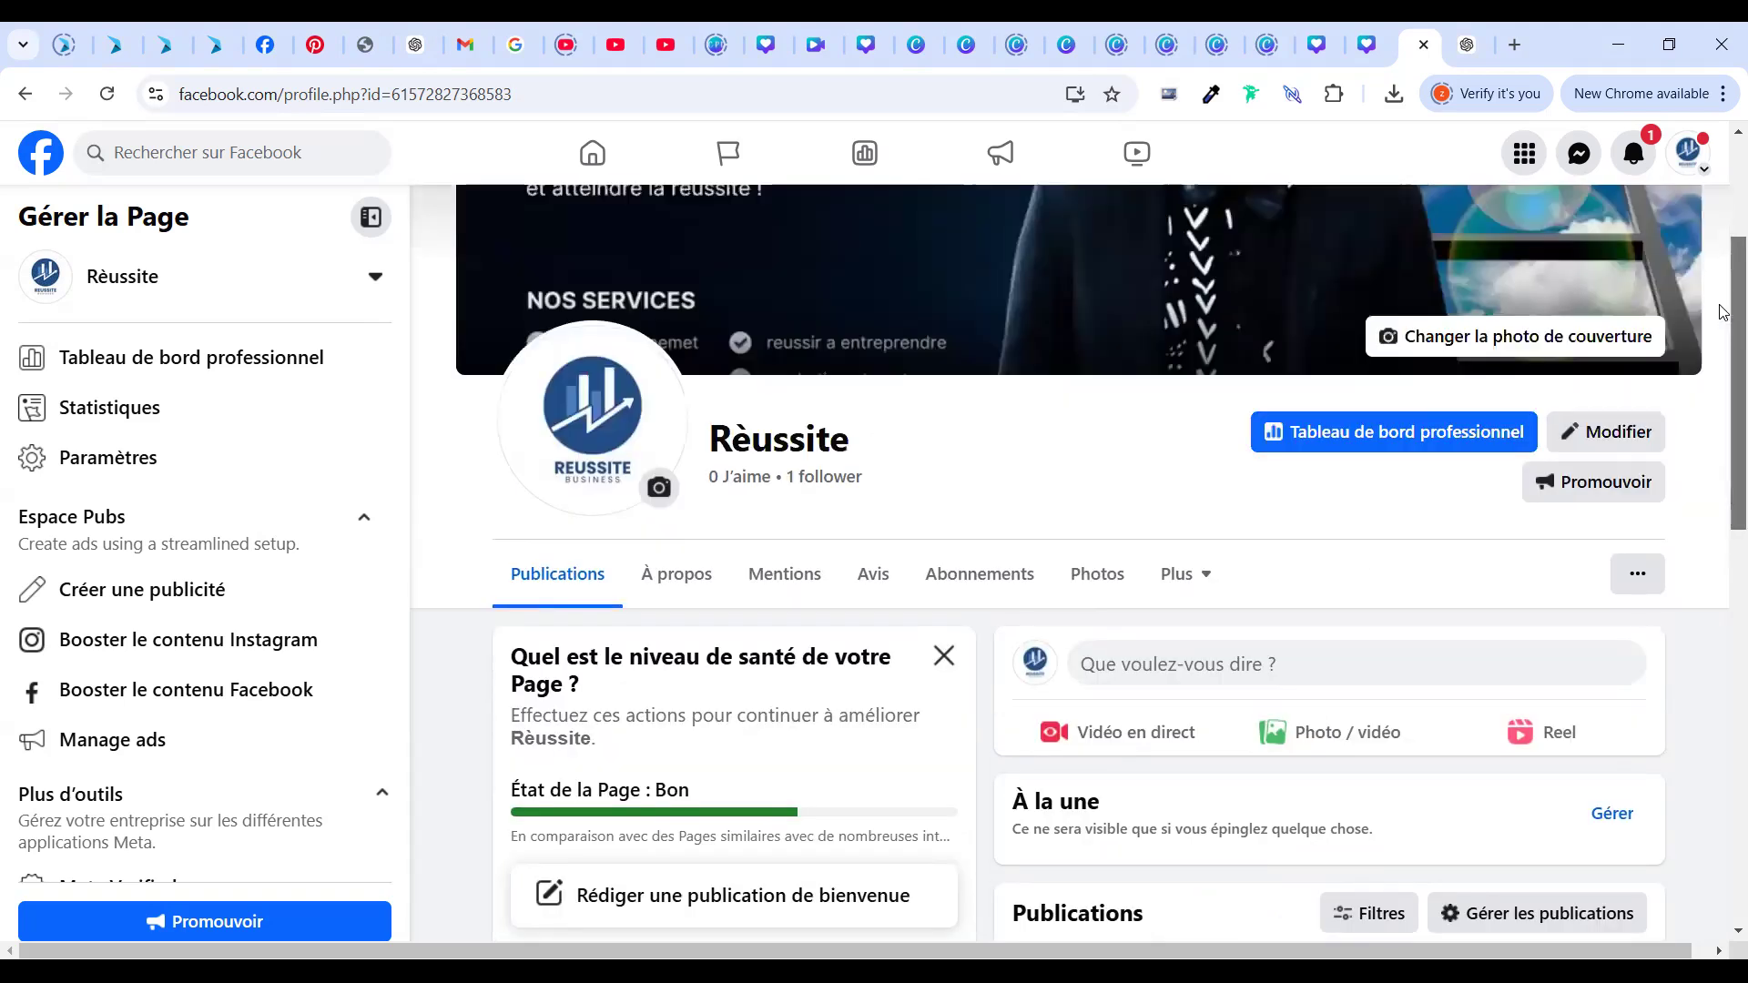
{"action": "scroll", "coordinate": [1720, 528], "scroll_direction": "down", "scroll_amount": 10}
{"action": "scroll", "coordinate": [1718, 822], "scroll_direction": "up", "scroll_amount": 10}
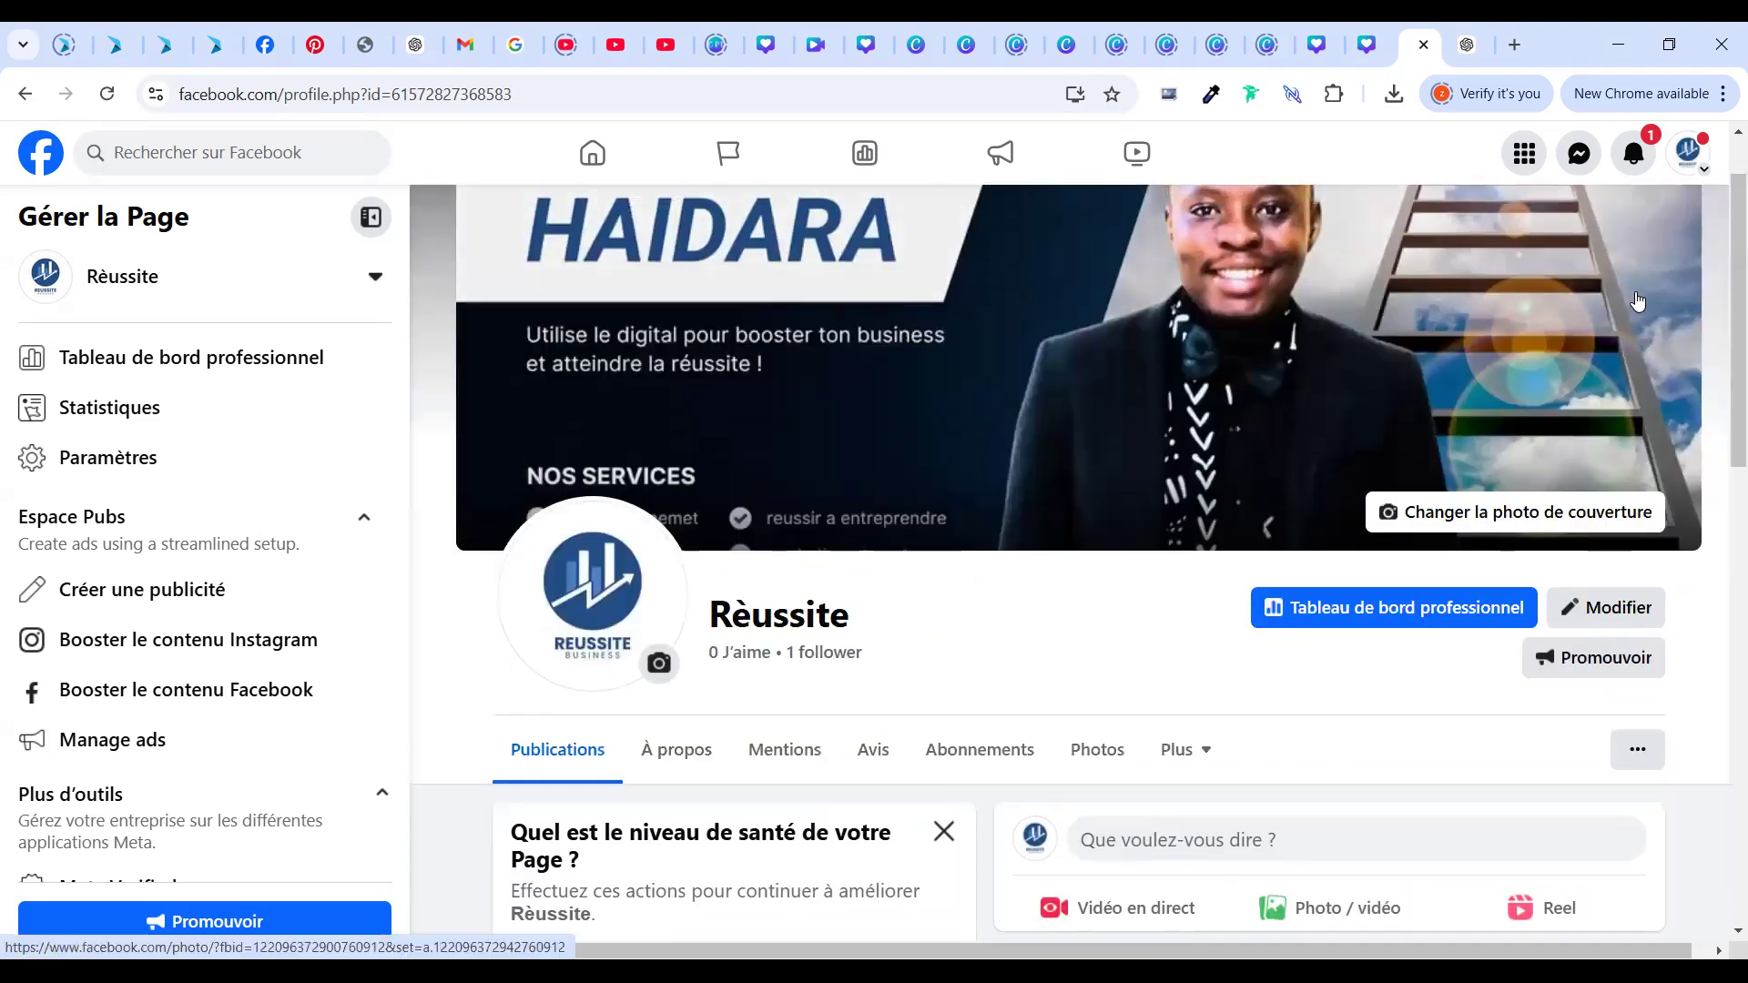